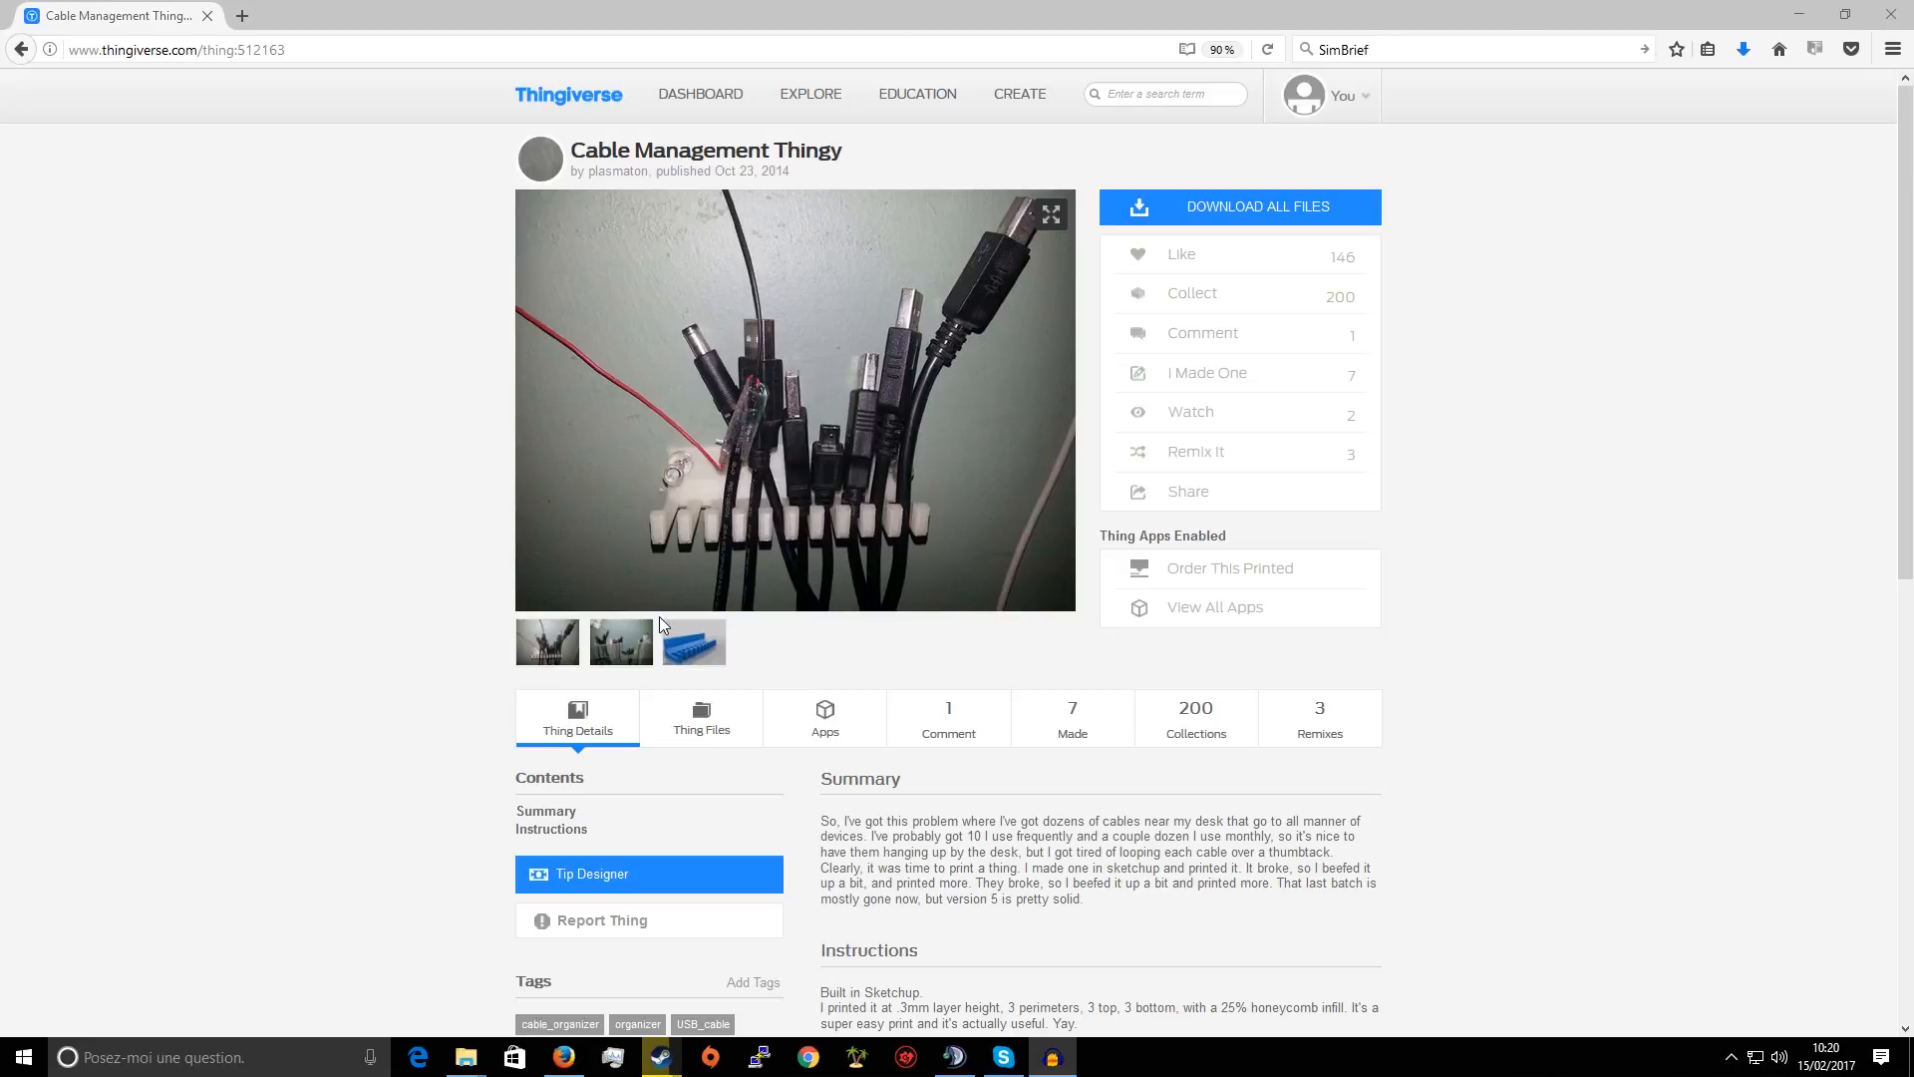
# Examine the Cable Management Thingy's 3D render, summary, print instructions and licence on its Thingiverse page
pyautogui.click(693, 646)
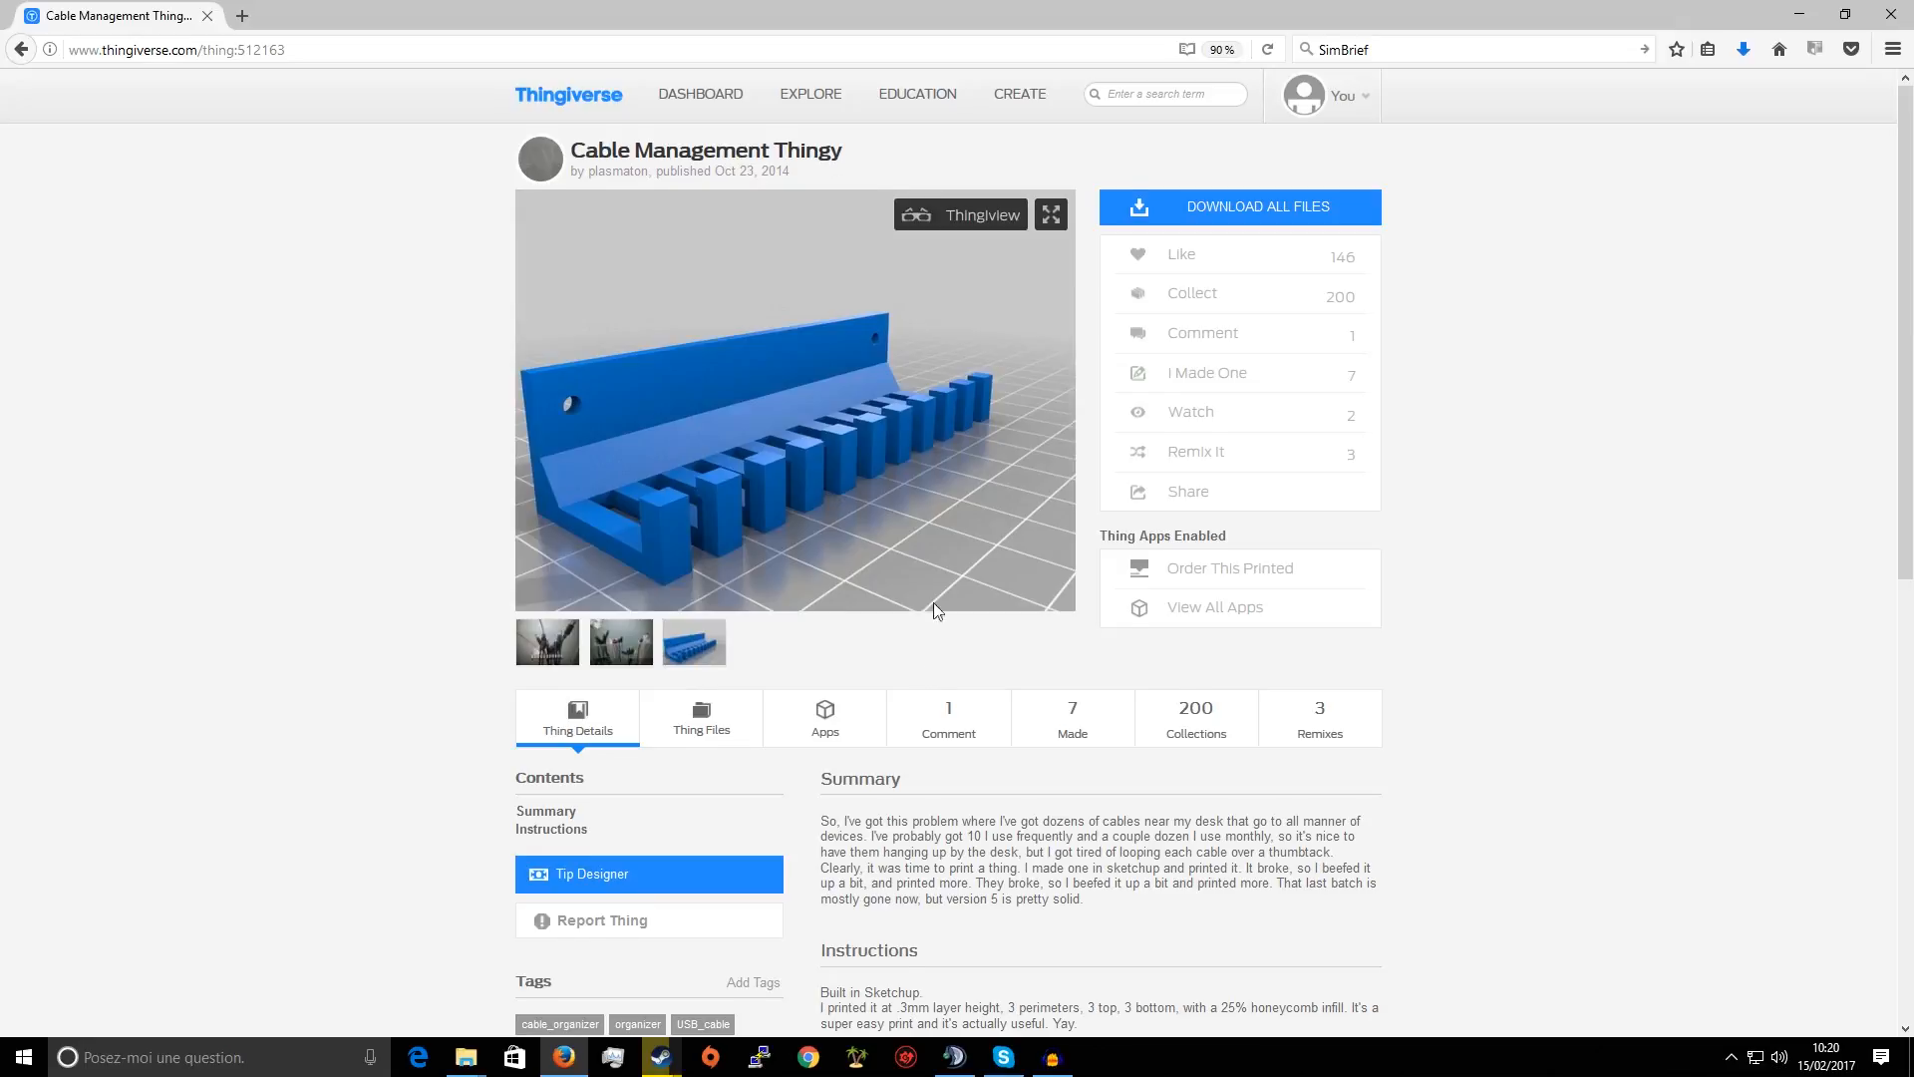
pyautogui.scroll(-5, 934, 605)
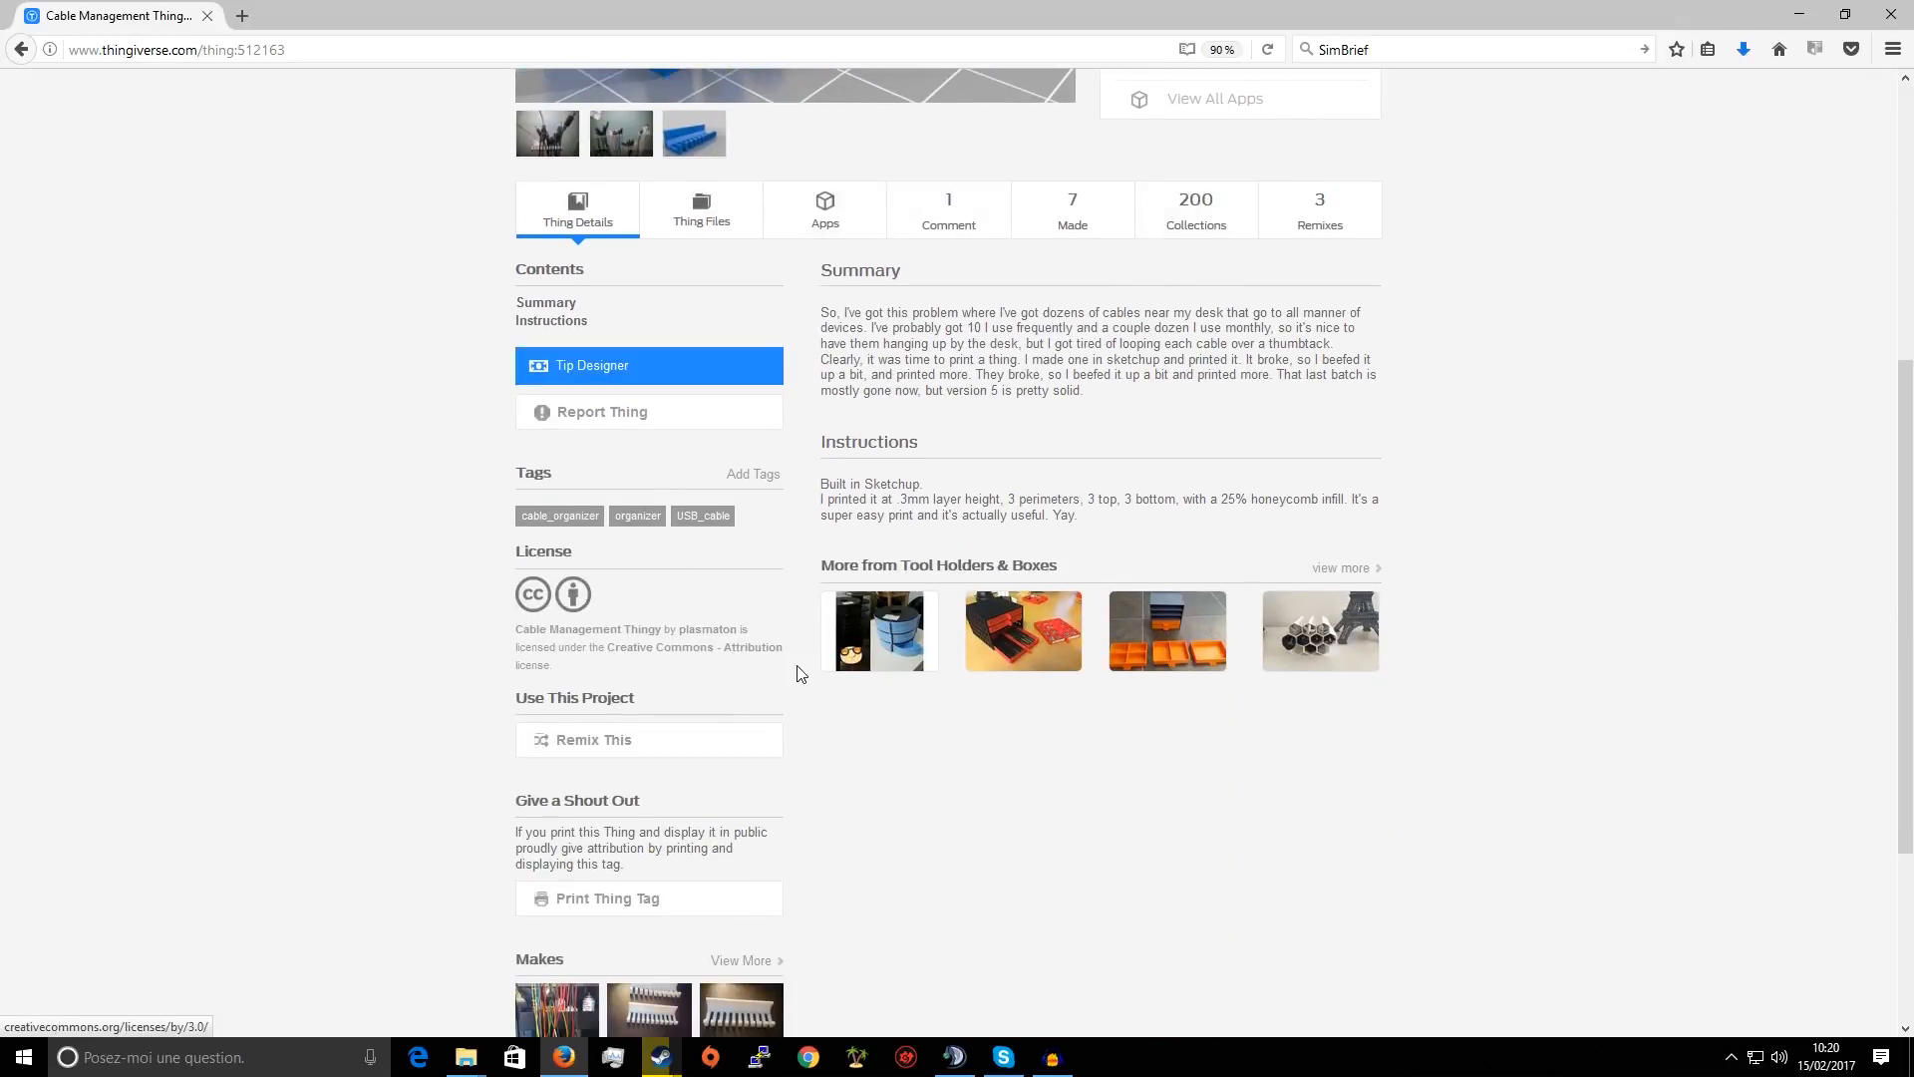
pyautogui.moveTo(613, 668); pyautogui.dragTo(789, 665)
pyautogui.click(898, 745)
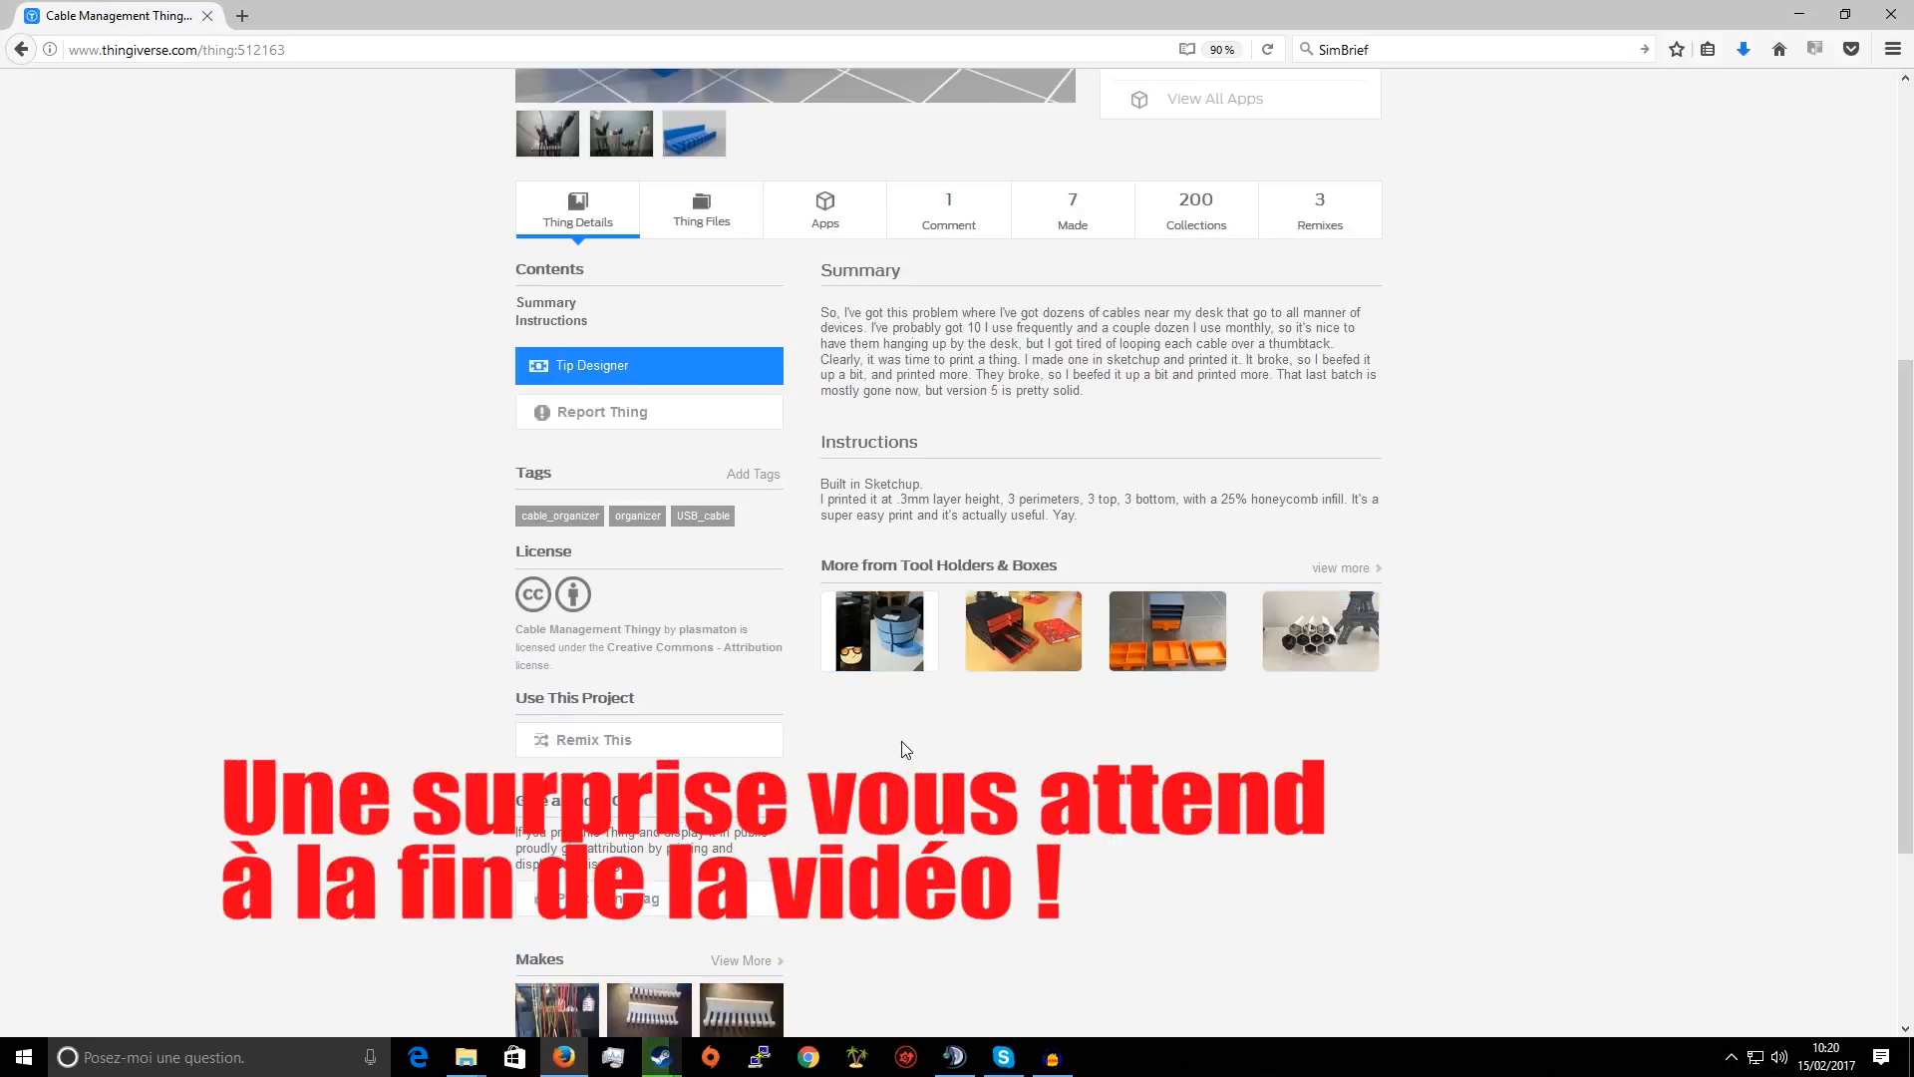
pyautogui.scroll(-3, 908, 750)
pyautogui.scroll(6, 914, 752)
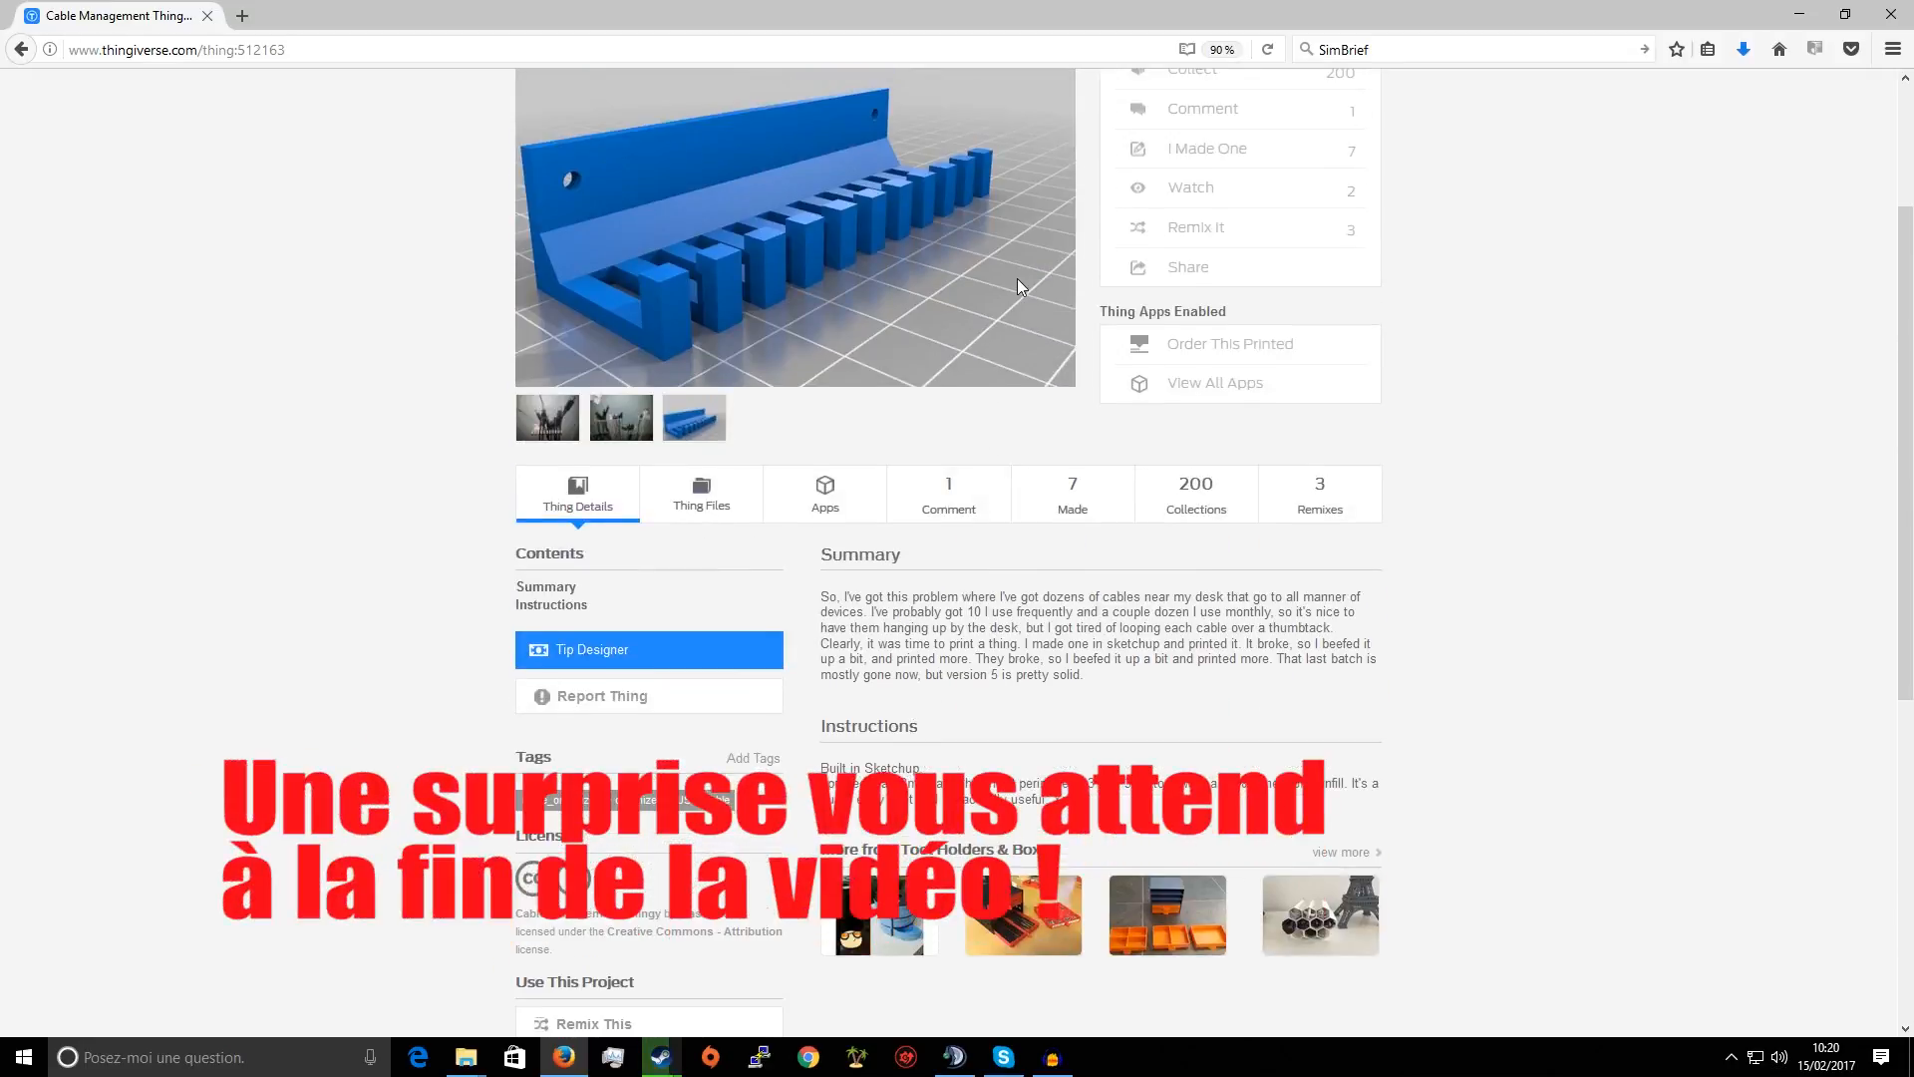
# Look through the photos of the Cable Management Thingy prints made by other members
pyautogui.click(1131, 494)
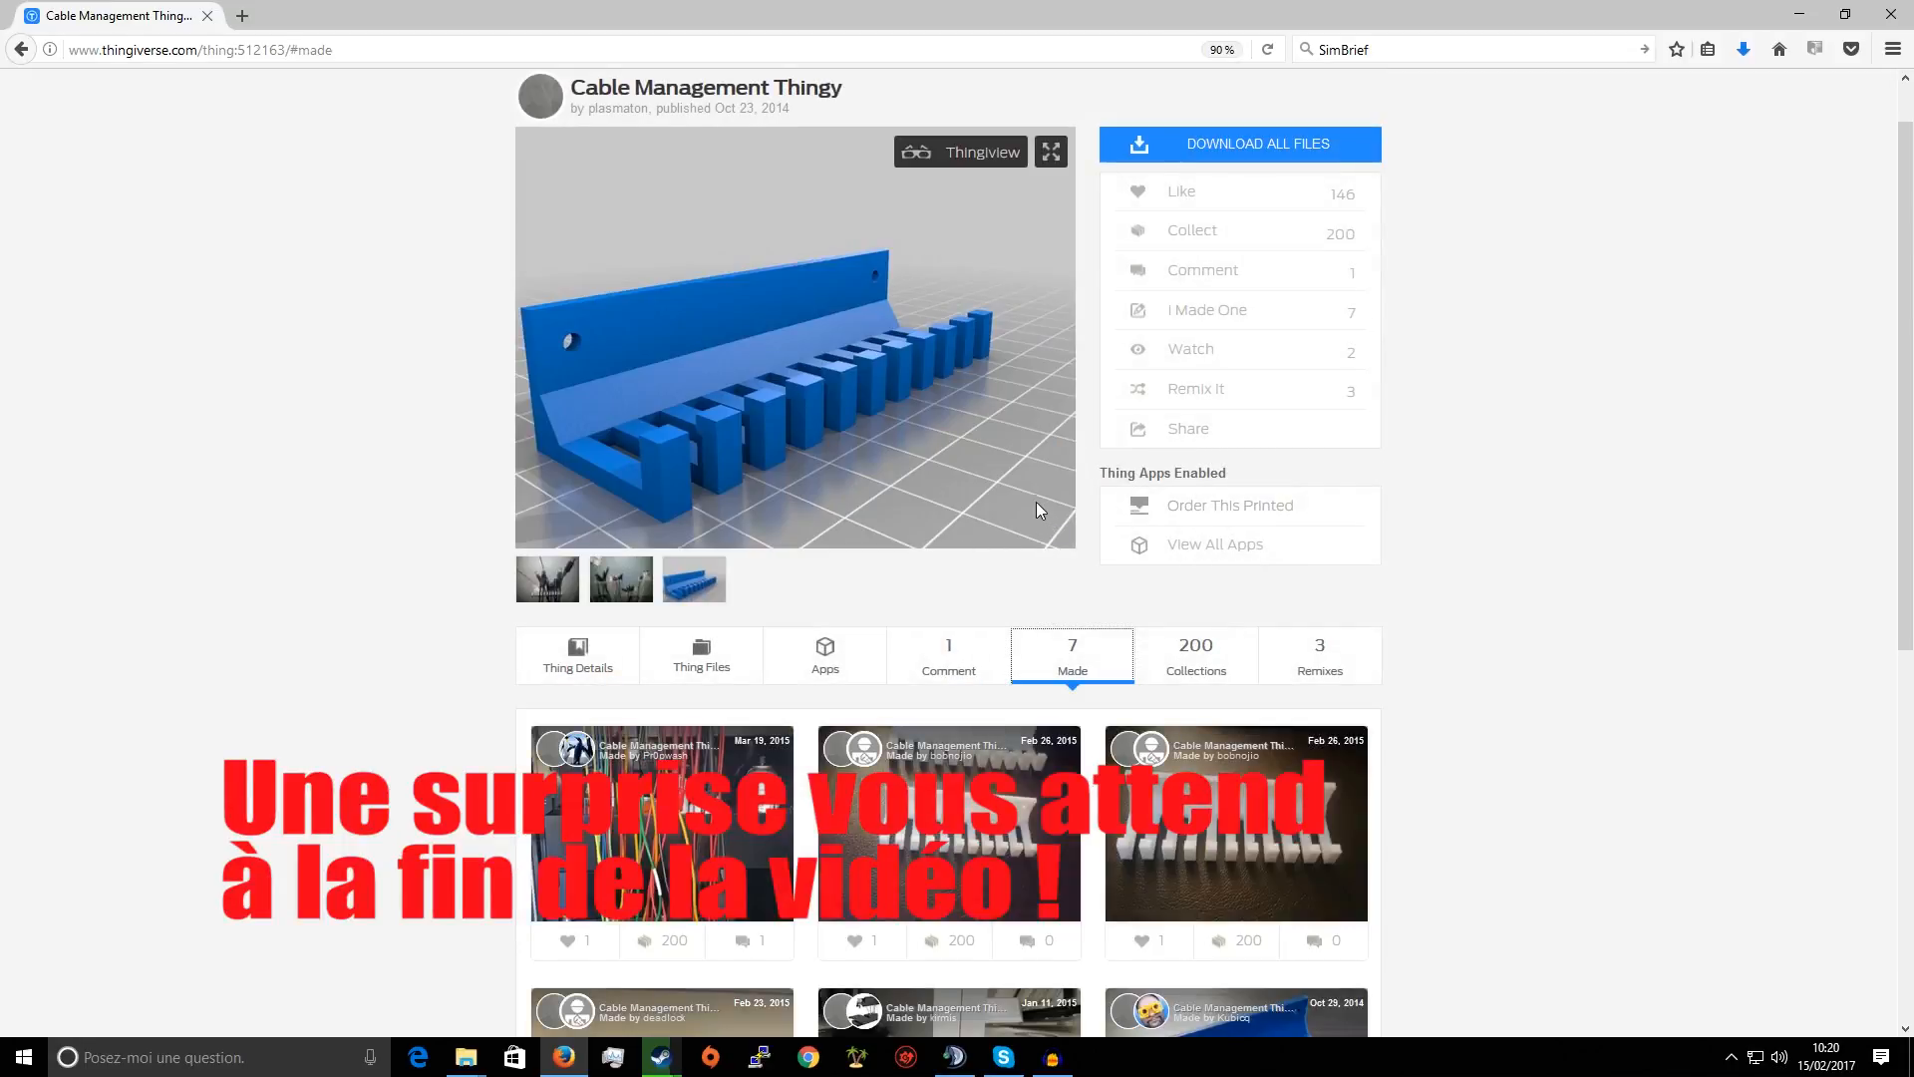
pyautogui.scroll(-5, 1037, 501)
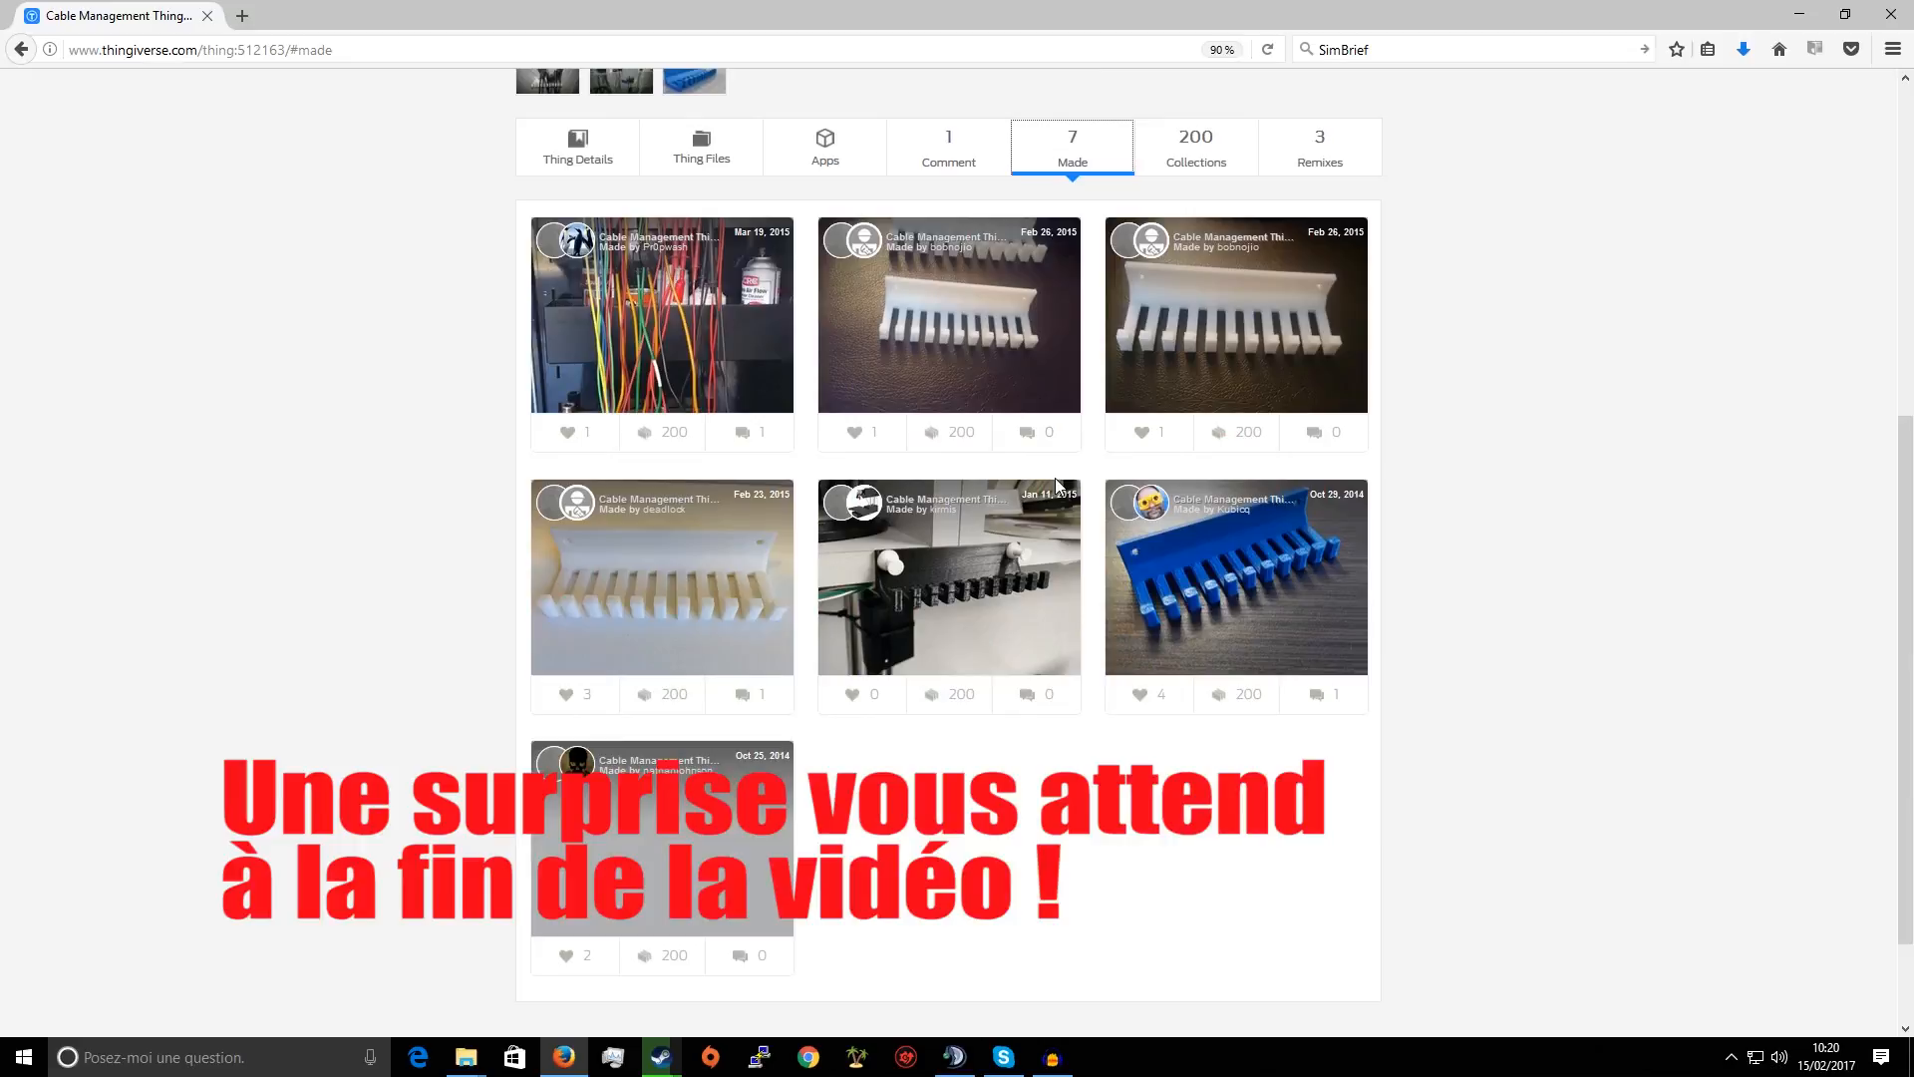
pyautogui.scroll(1, 1007, 397)
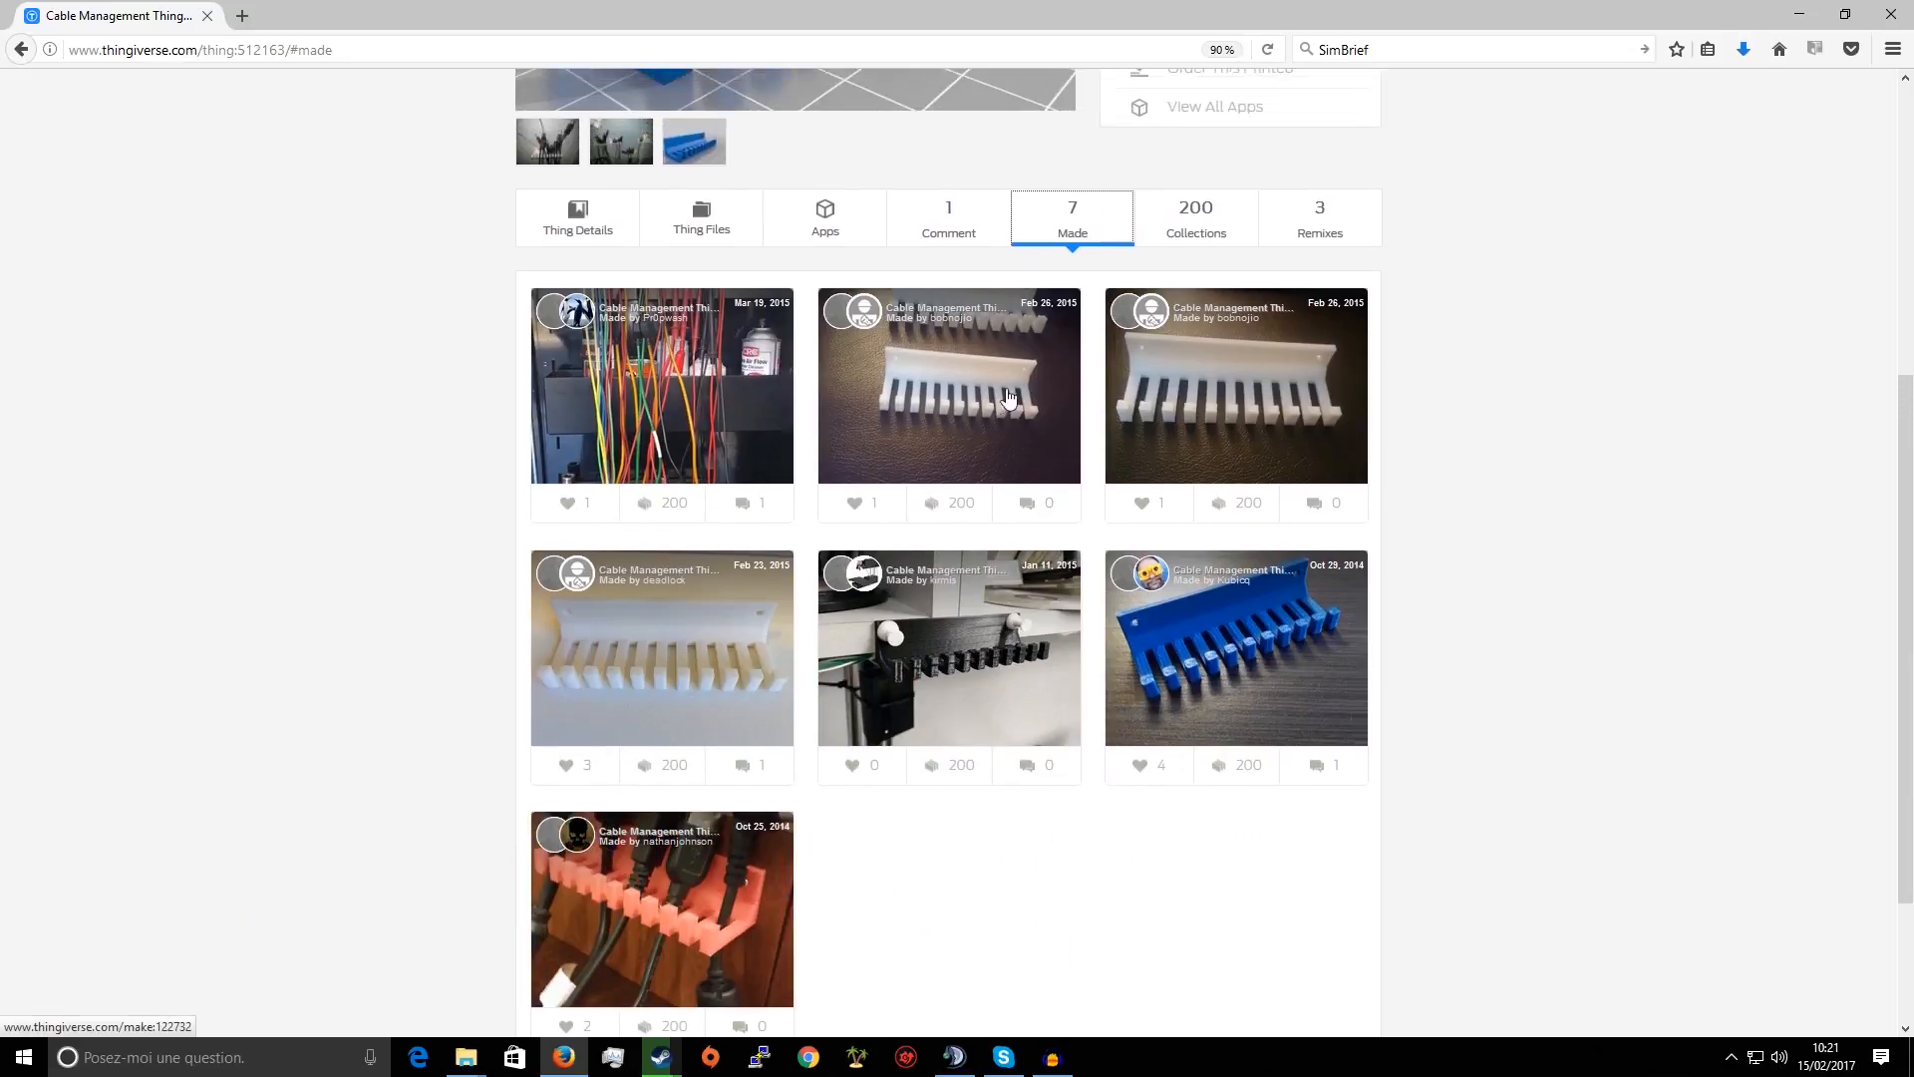
# Download all files of the Cable Management Thingy, saving Cable_Management_Thingy.zip to disk
pyautogui.scroll(5, 1009, 396)
pyautogui.click(1188, 223)
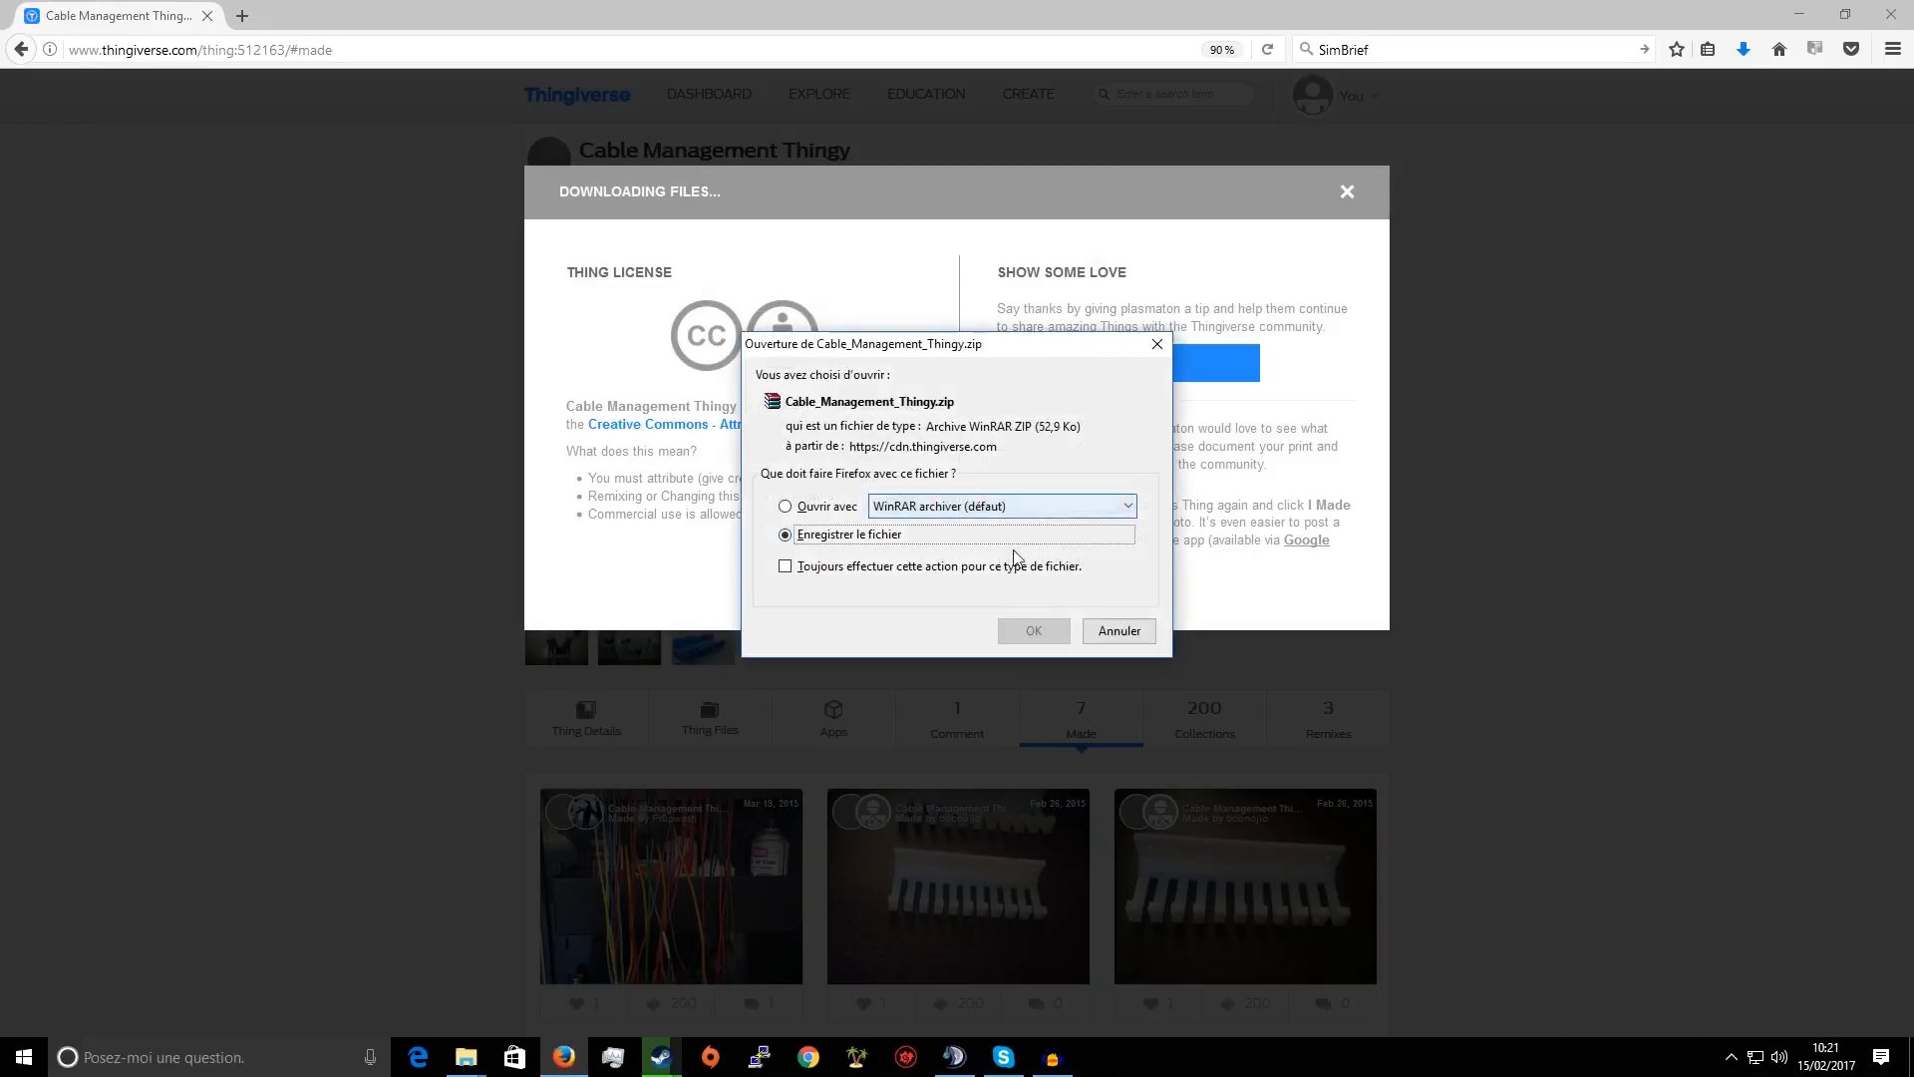
pyautogui.click(1043, 625)
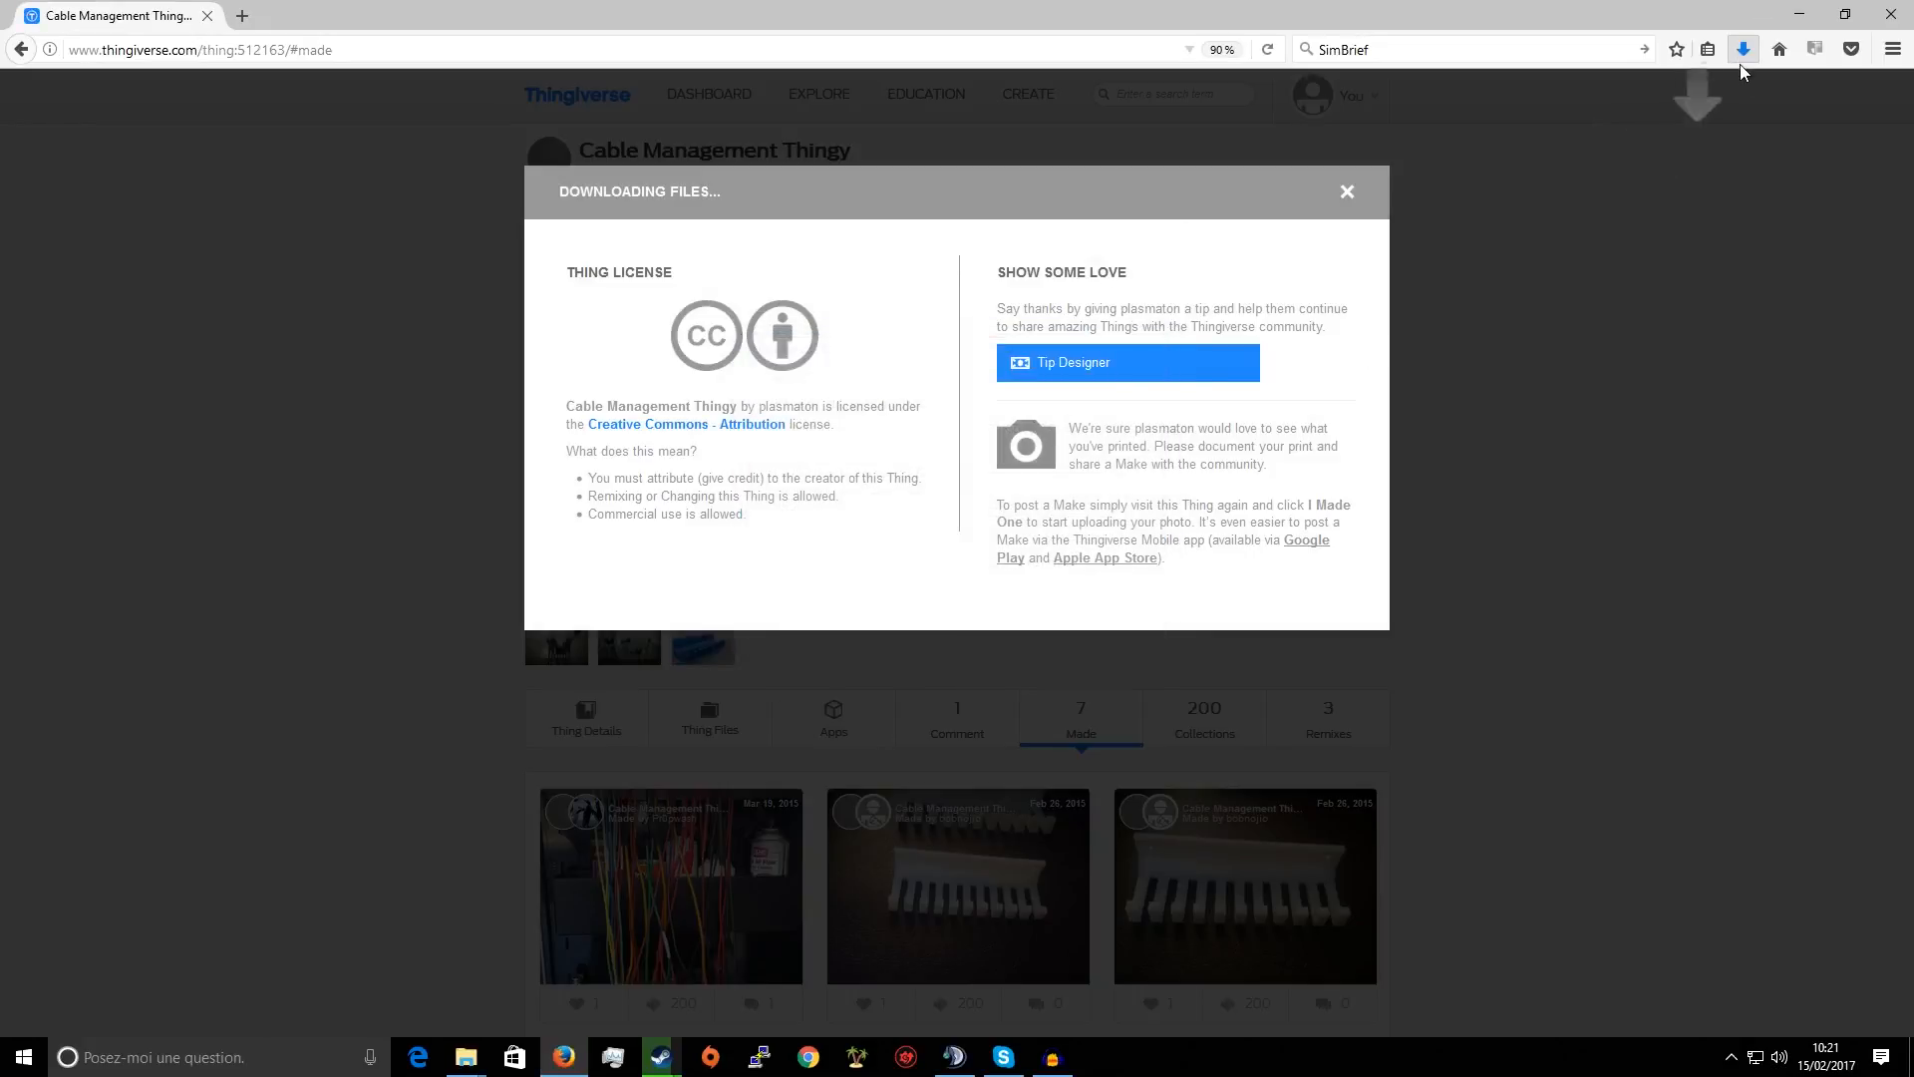
# Open the downloaded Cable_Management_Thingy.zip in WinRAR, dismiss the licence reminder and enter the archive's folder
pyautogui.click(1740, 57)
pyautogui.click(1451, 125)
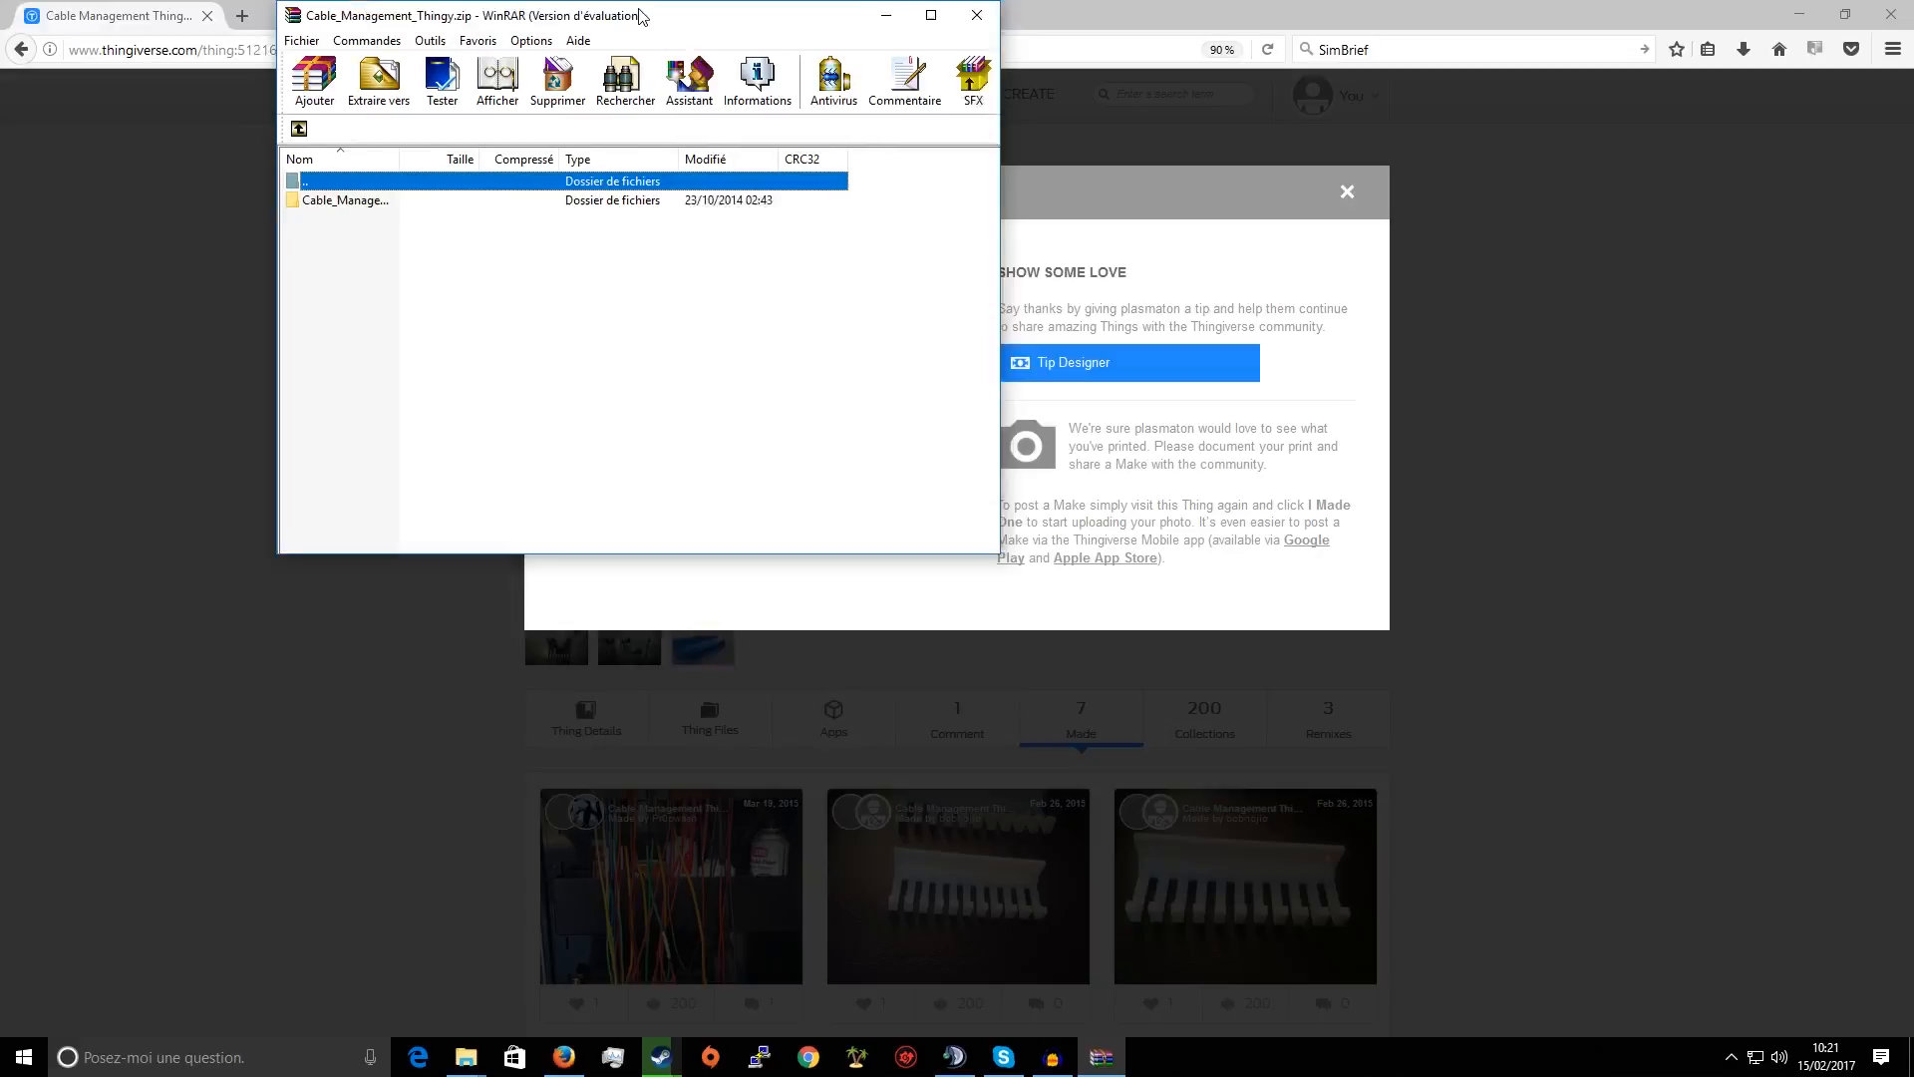
pyautogui.moveTo(639, 16); pyautogui.dragTo(827, 192)
pyautogui.doubleClick(826, 192)
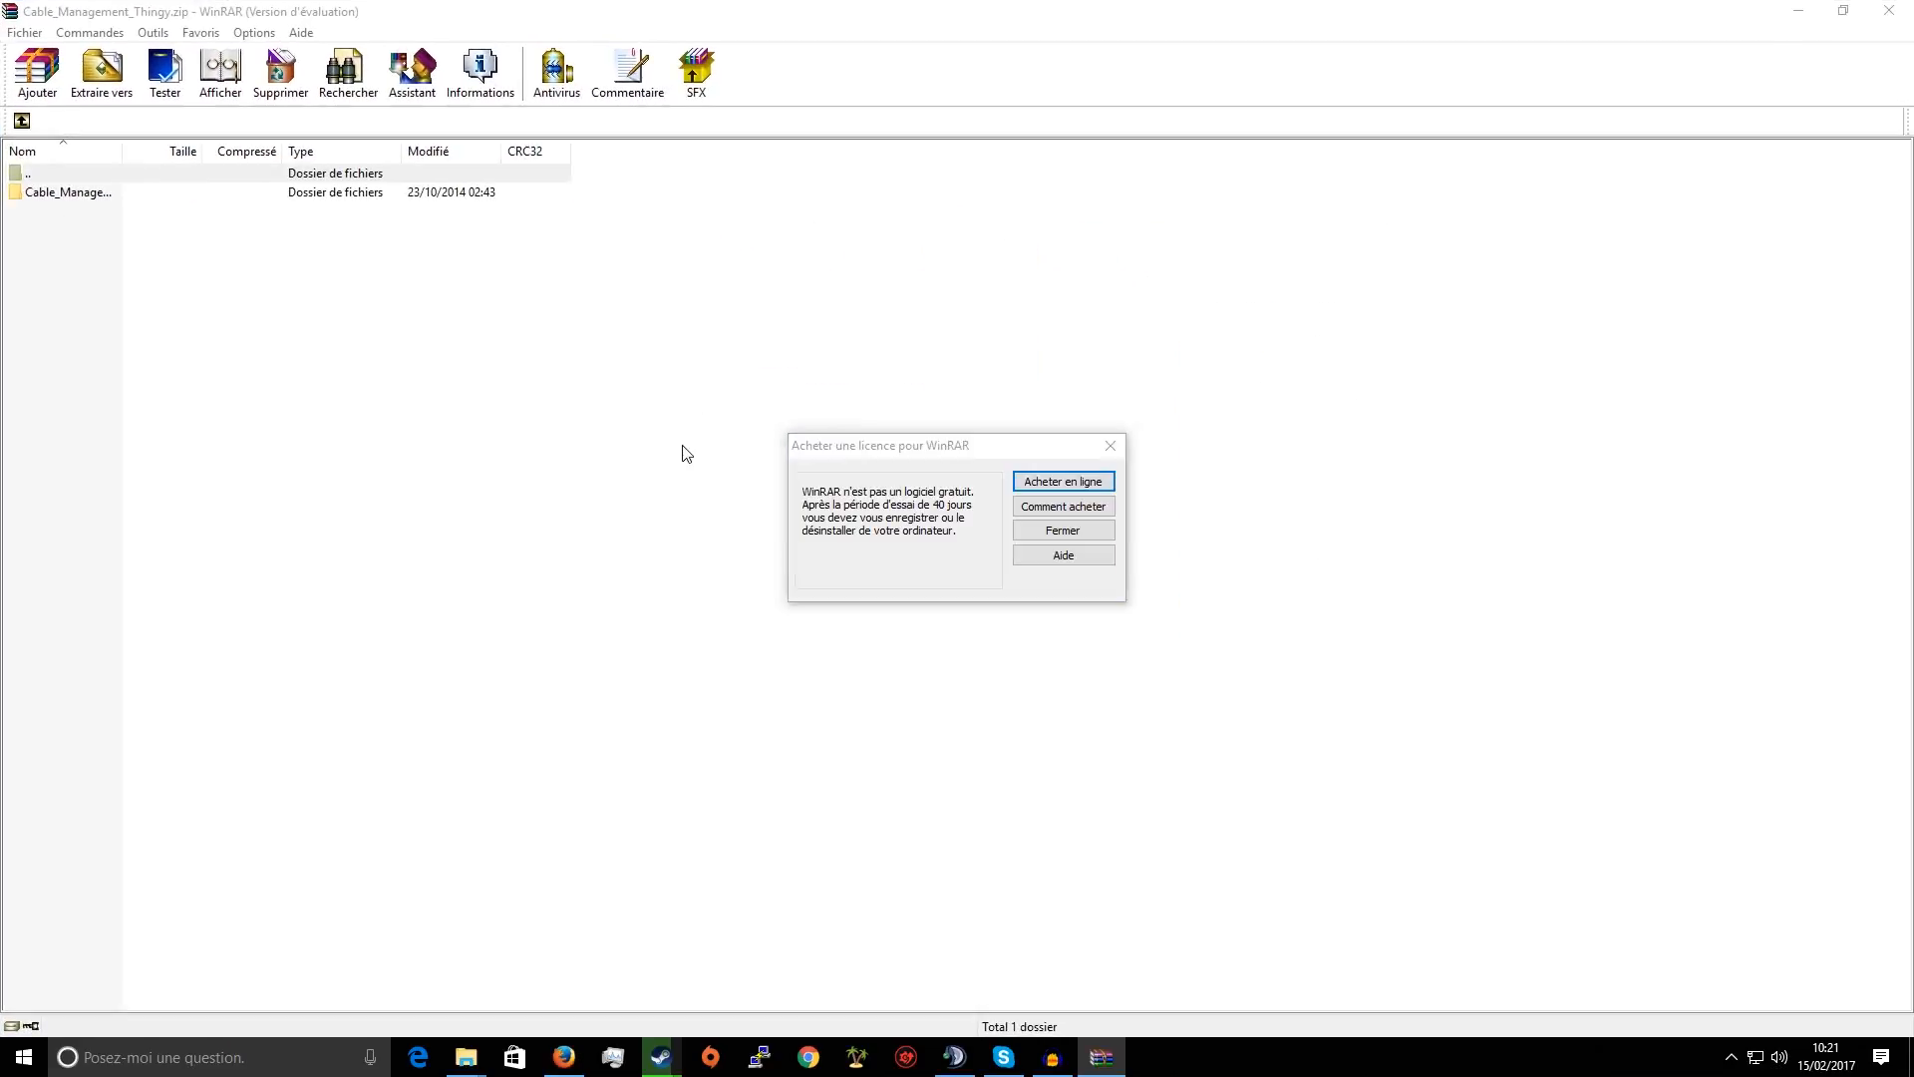
pyautogui.press('Escape')
pyautogui.hotkey('alt', 'z')
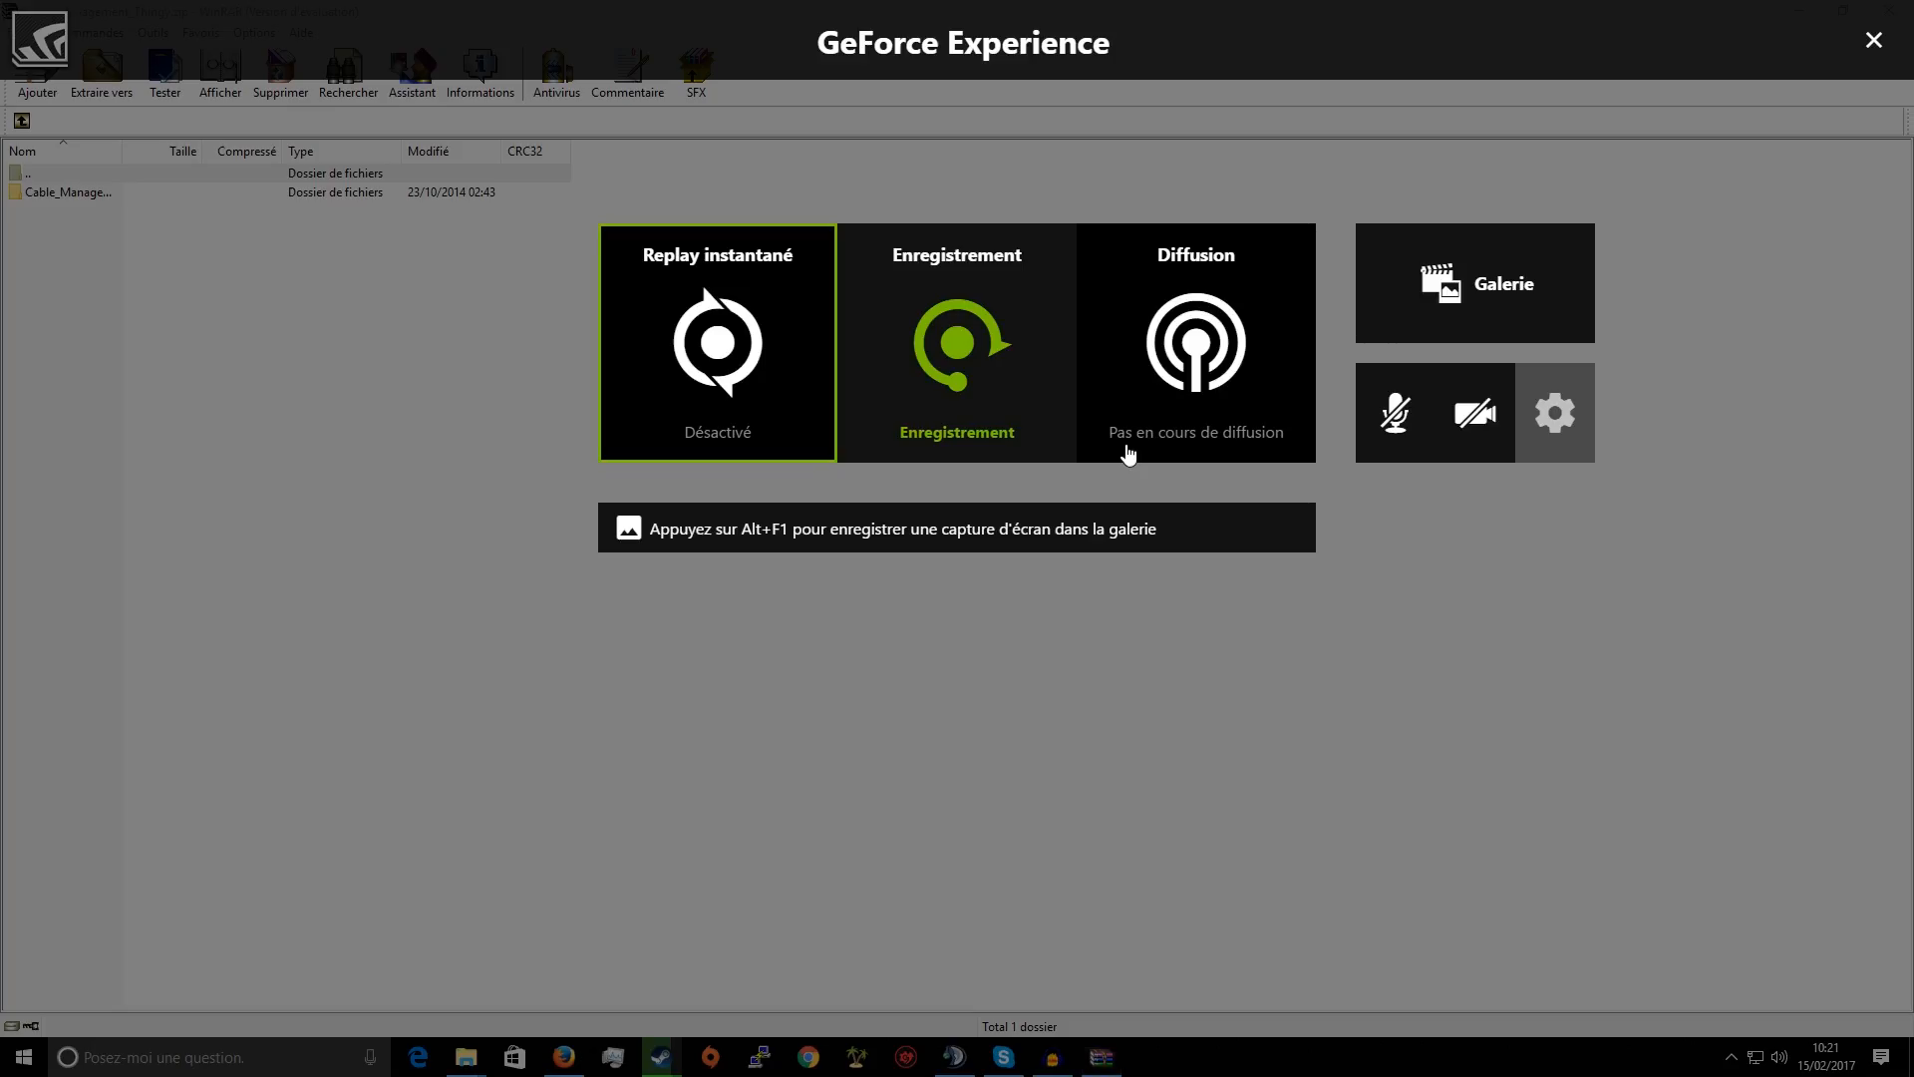
pyautogui.hotkey('alt', 'z')
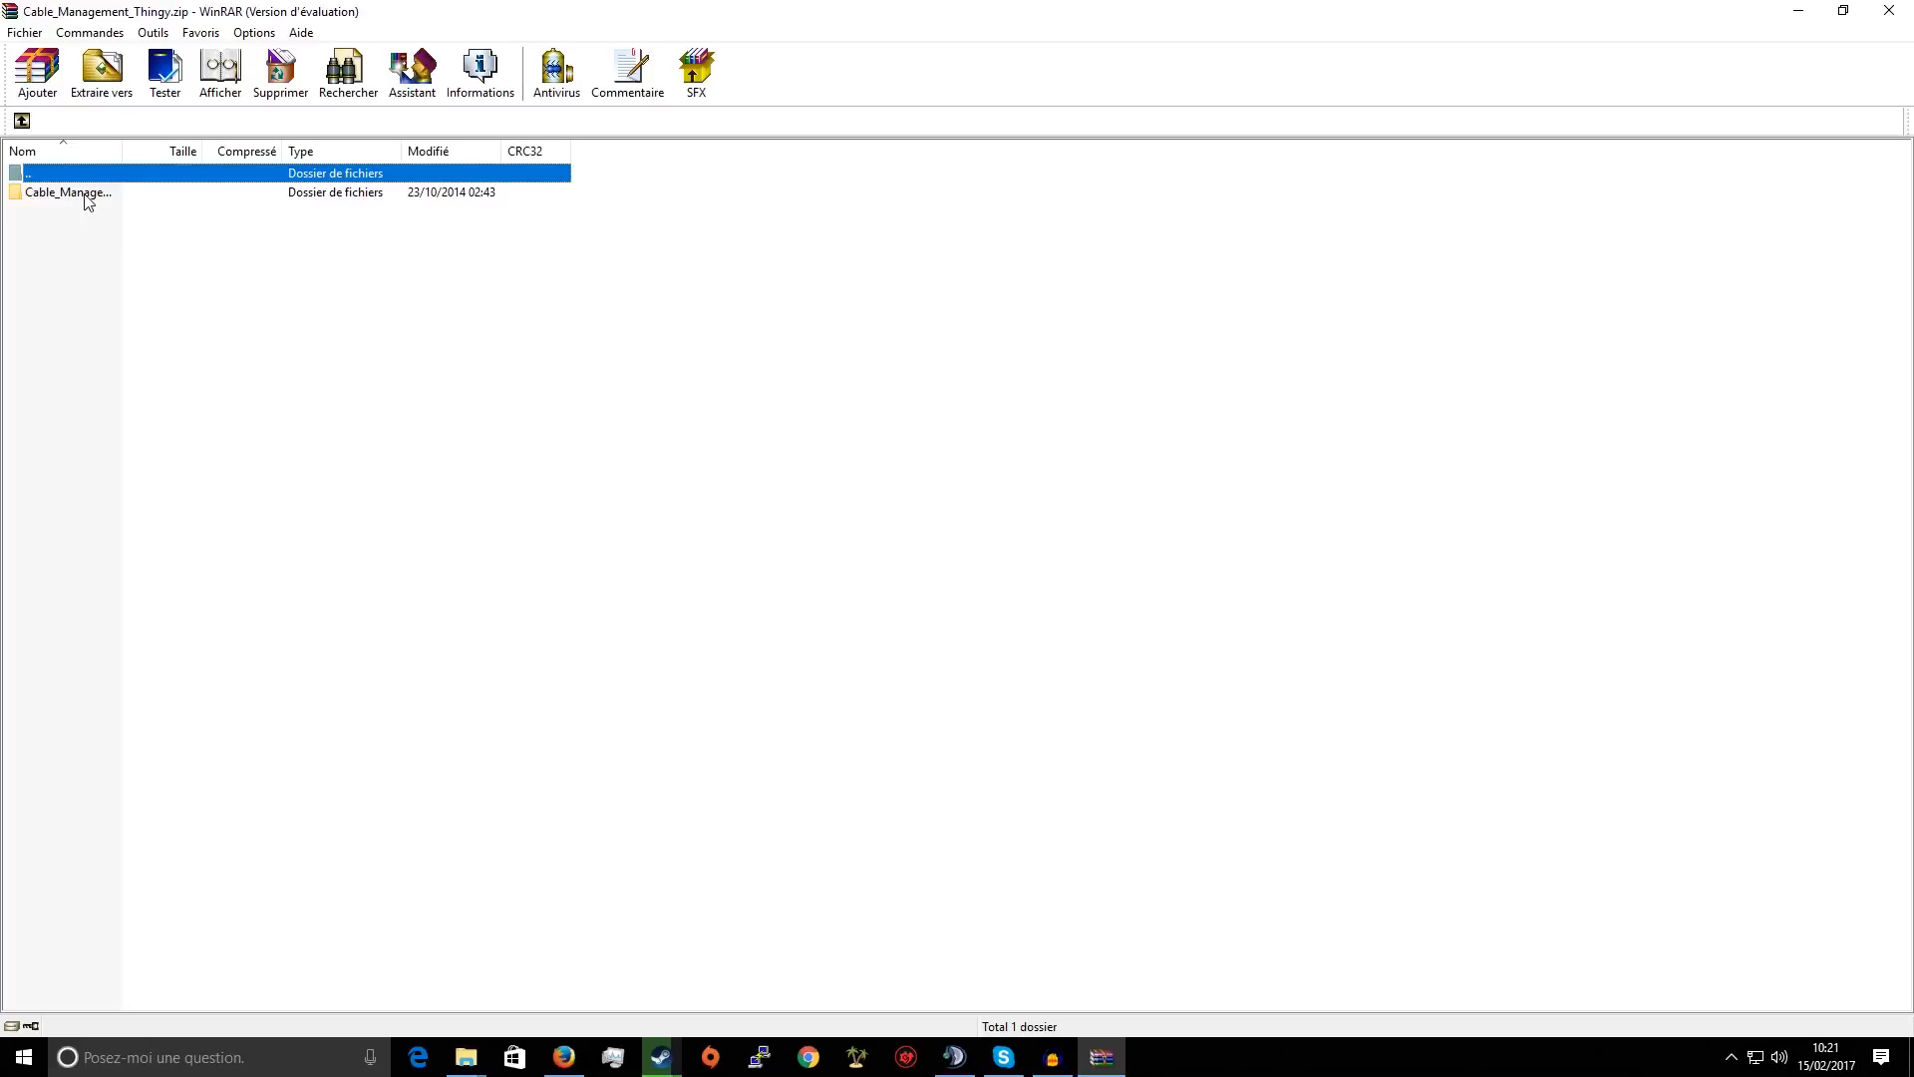
pyautogui.doubleClick(87, 197)
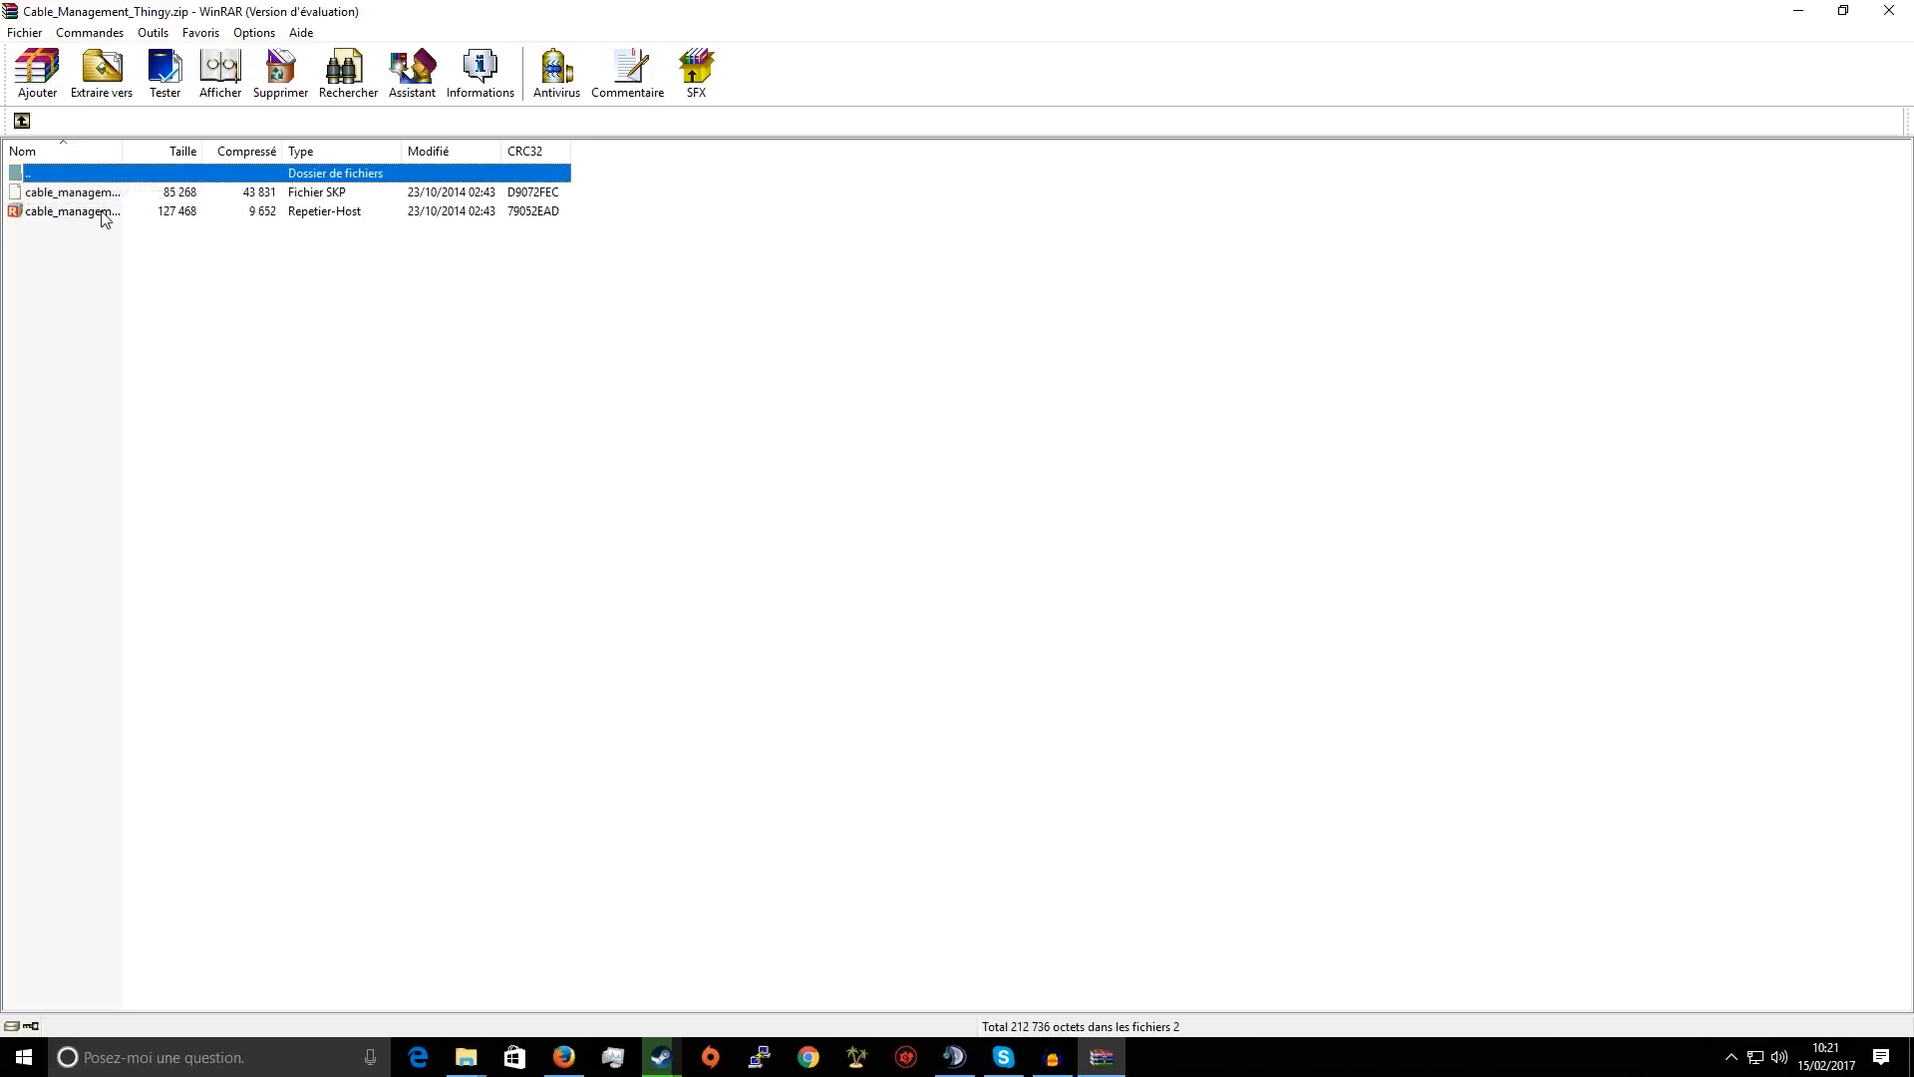
# Clear the browser off the desktop and extract the archive's STL model onto the desktop
pyautogui.click(1843, 11)
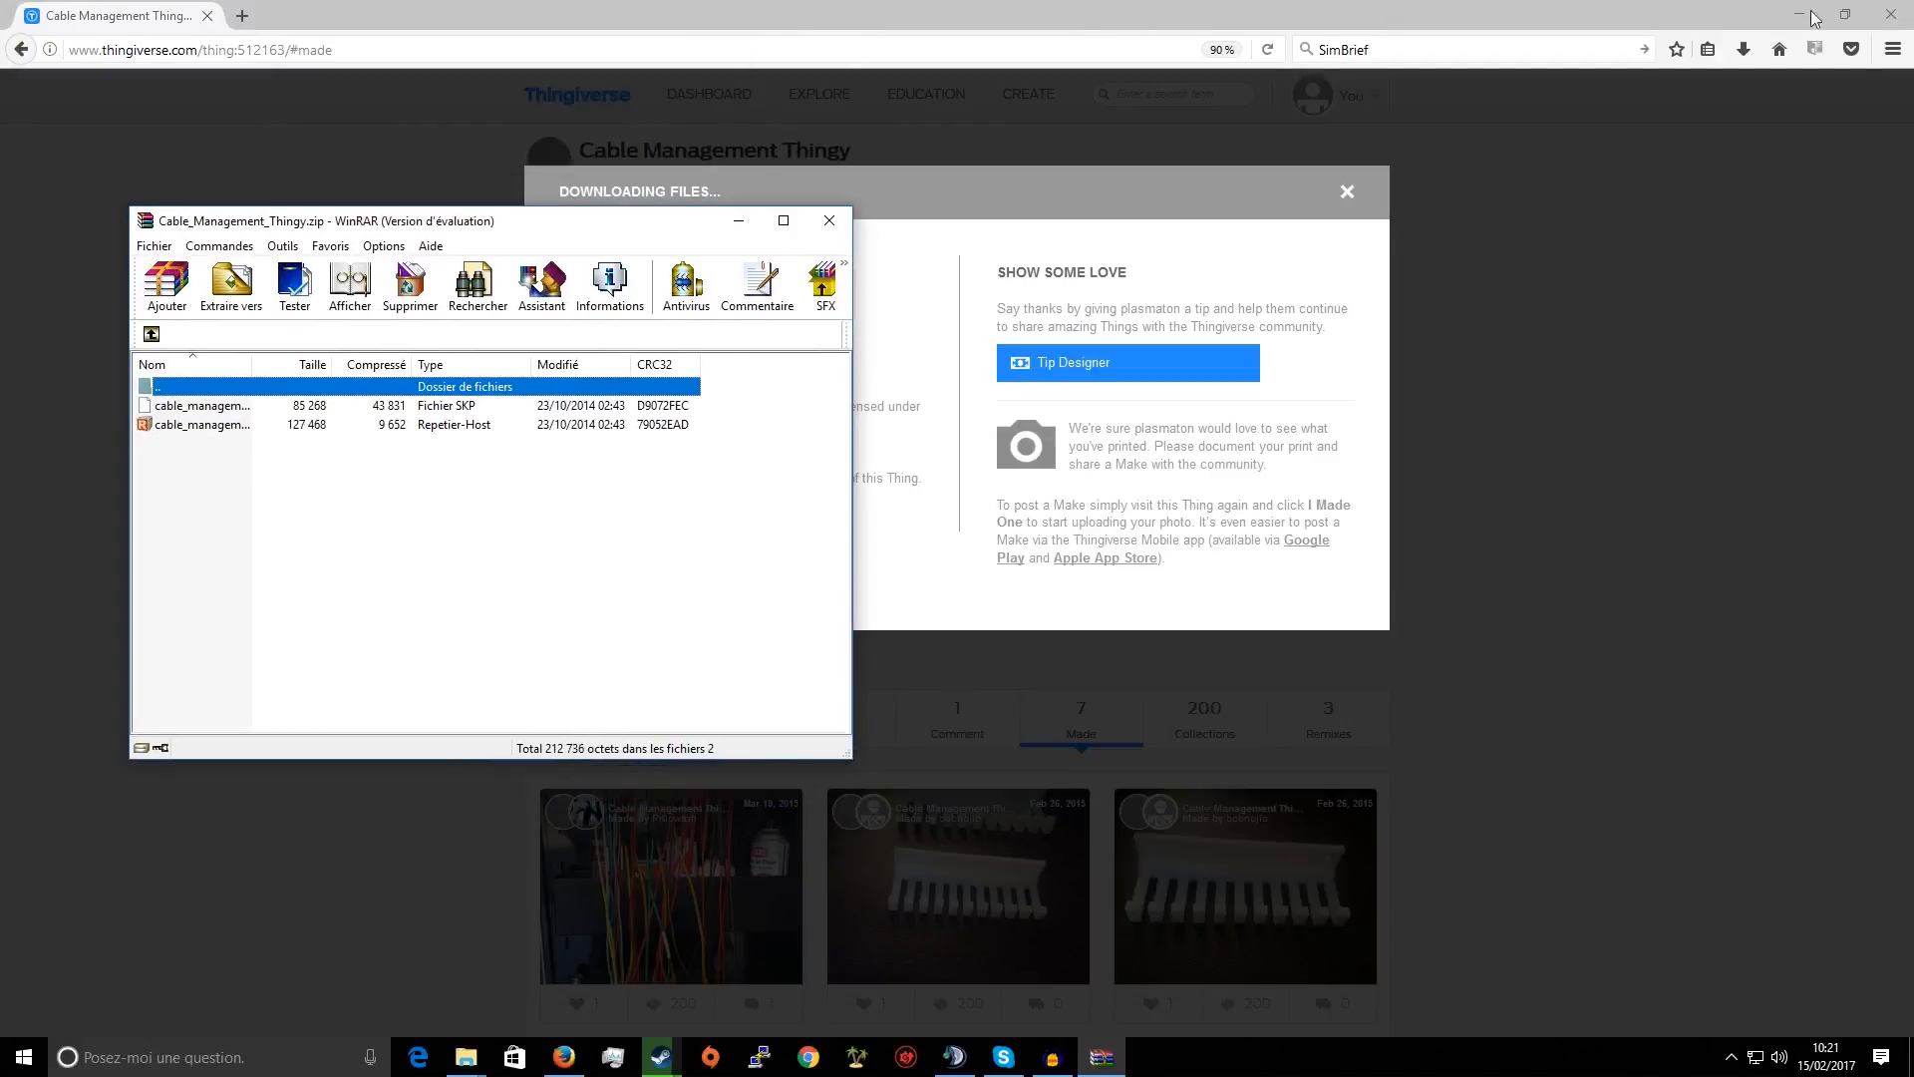
pyautogui.click(1843, 13)
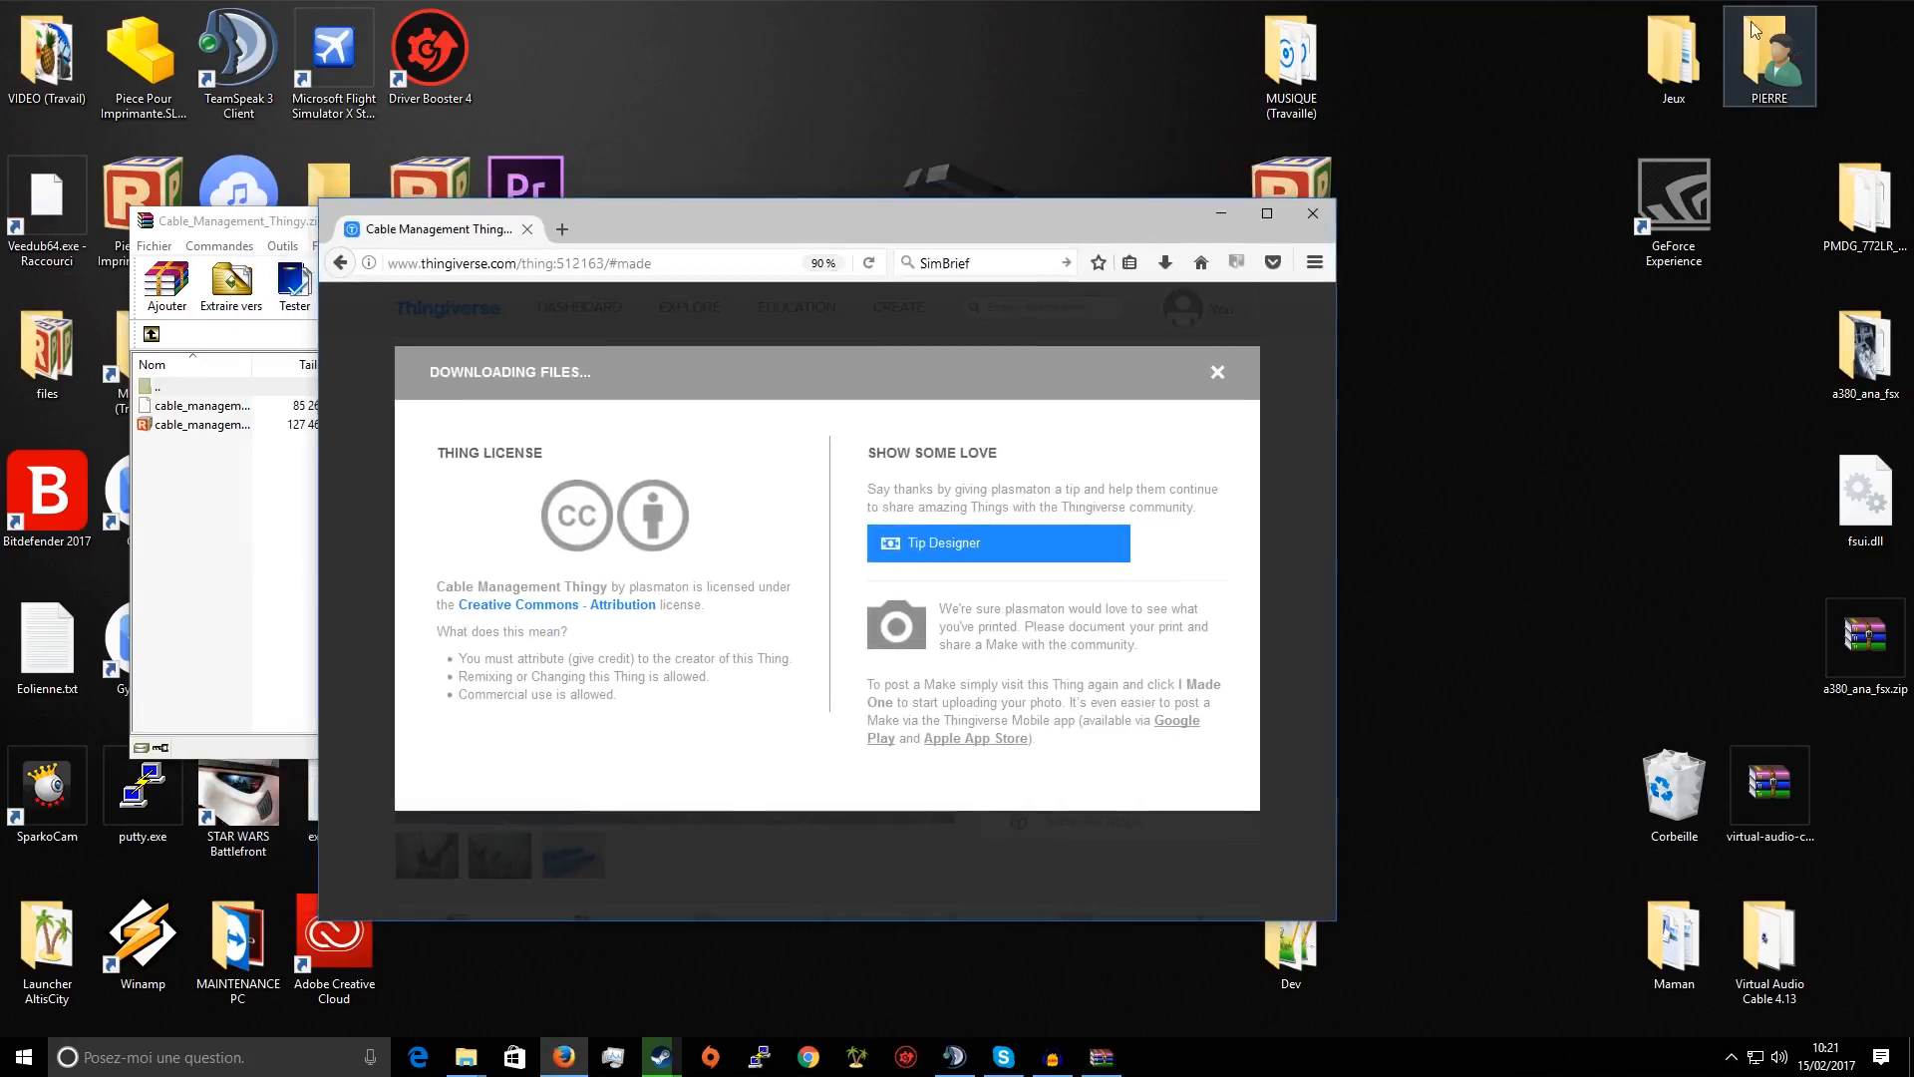
pyautogui.click(1219, 215)
pyautogui.moveTo(301, 424); pyautogui.dragTo(1140, 518)
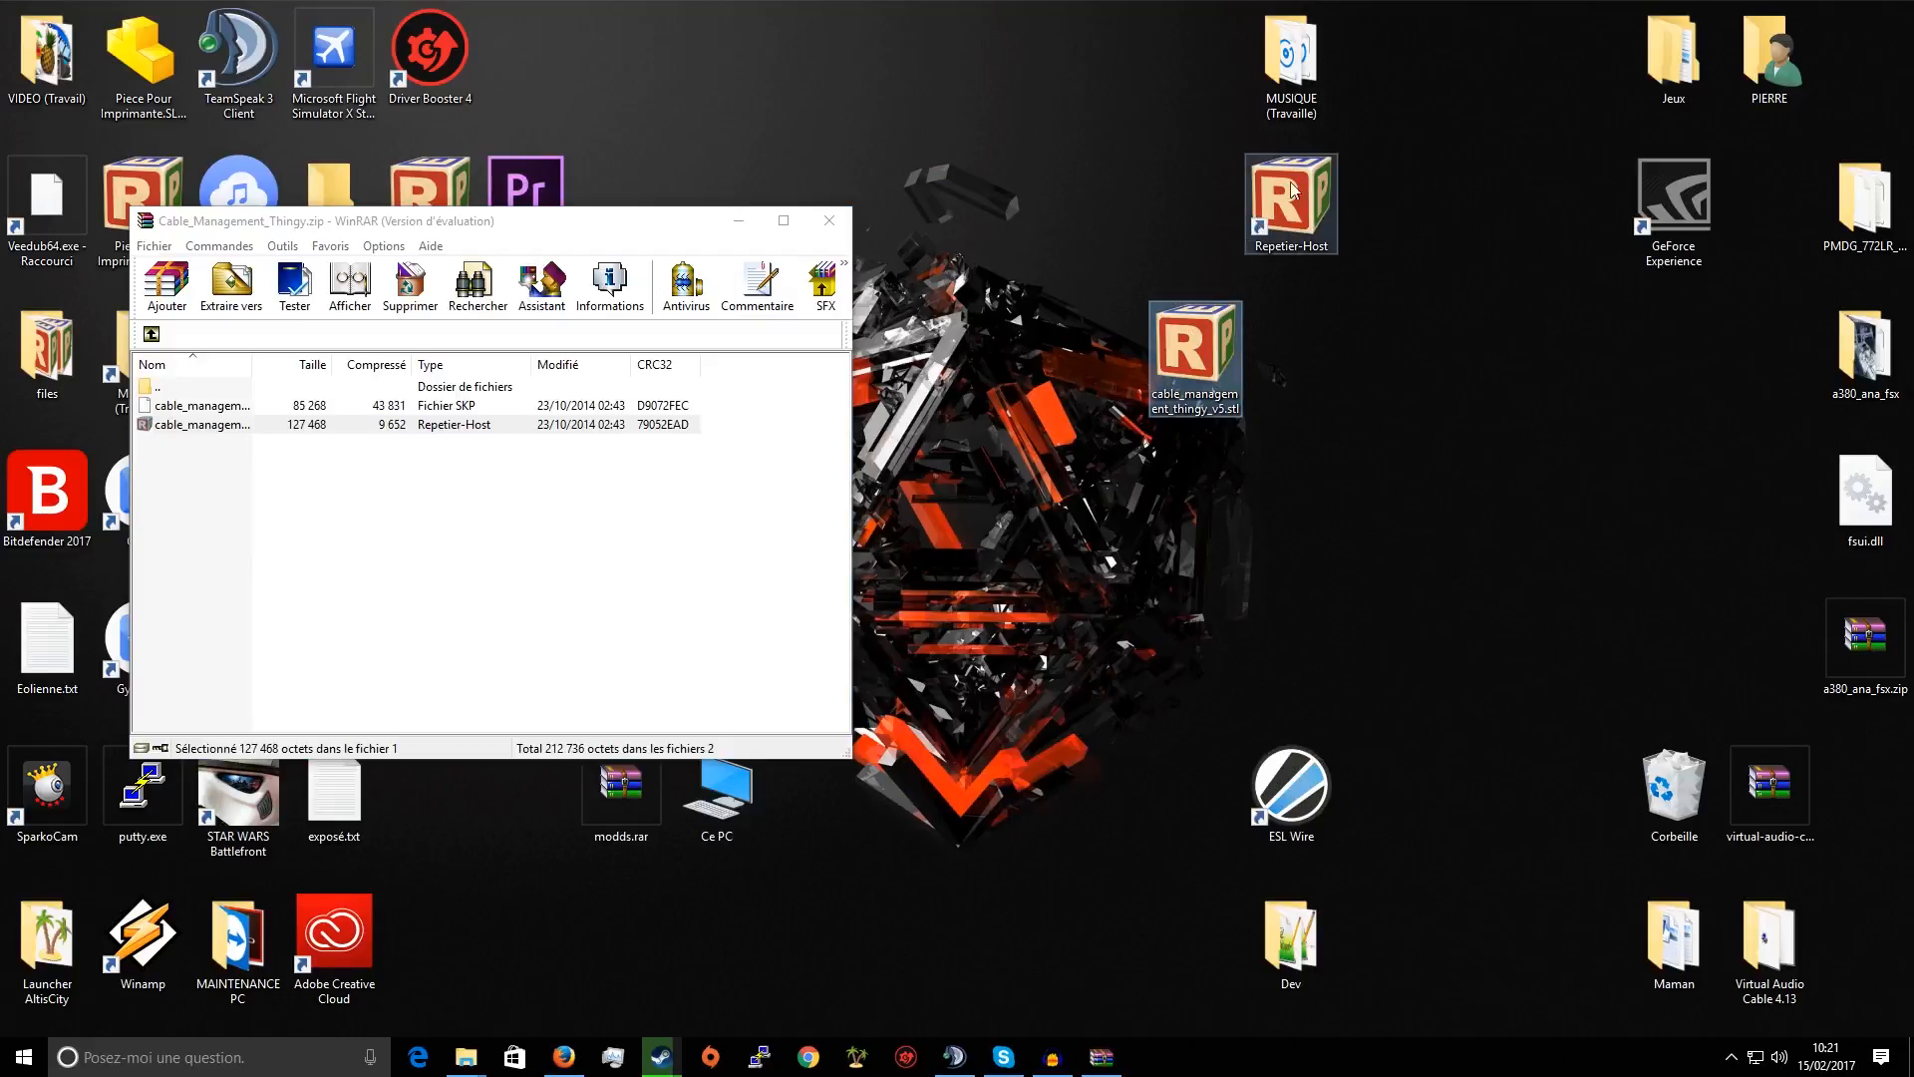
# Open the extracted cable_management_thingy_v5.stl in Repetier-Host and maximize its window to inspect the model
pyautogui.doubleClick(1210, 377)
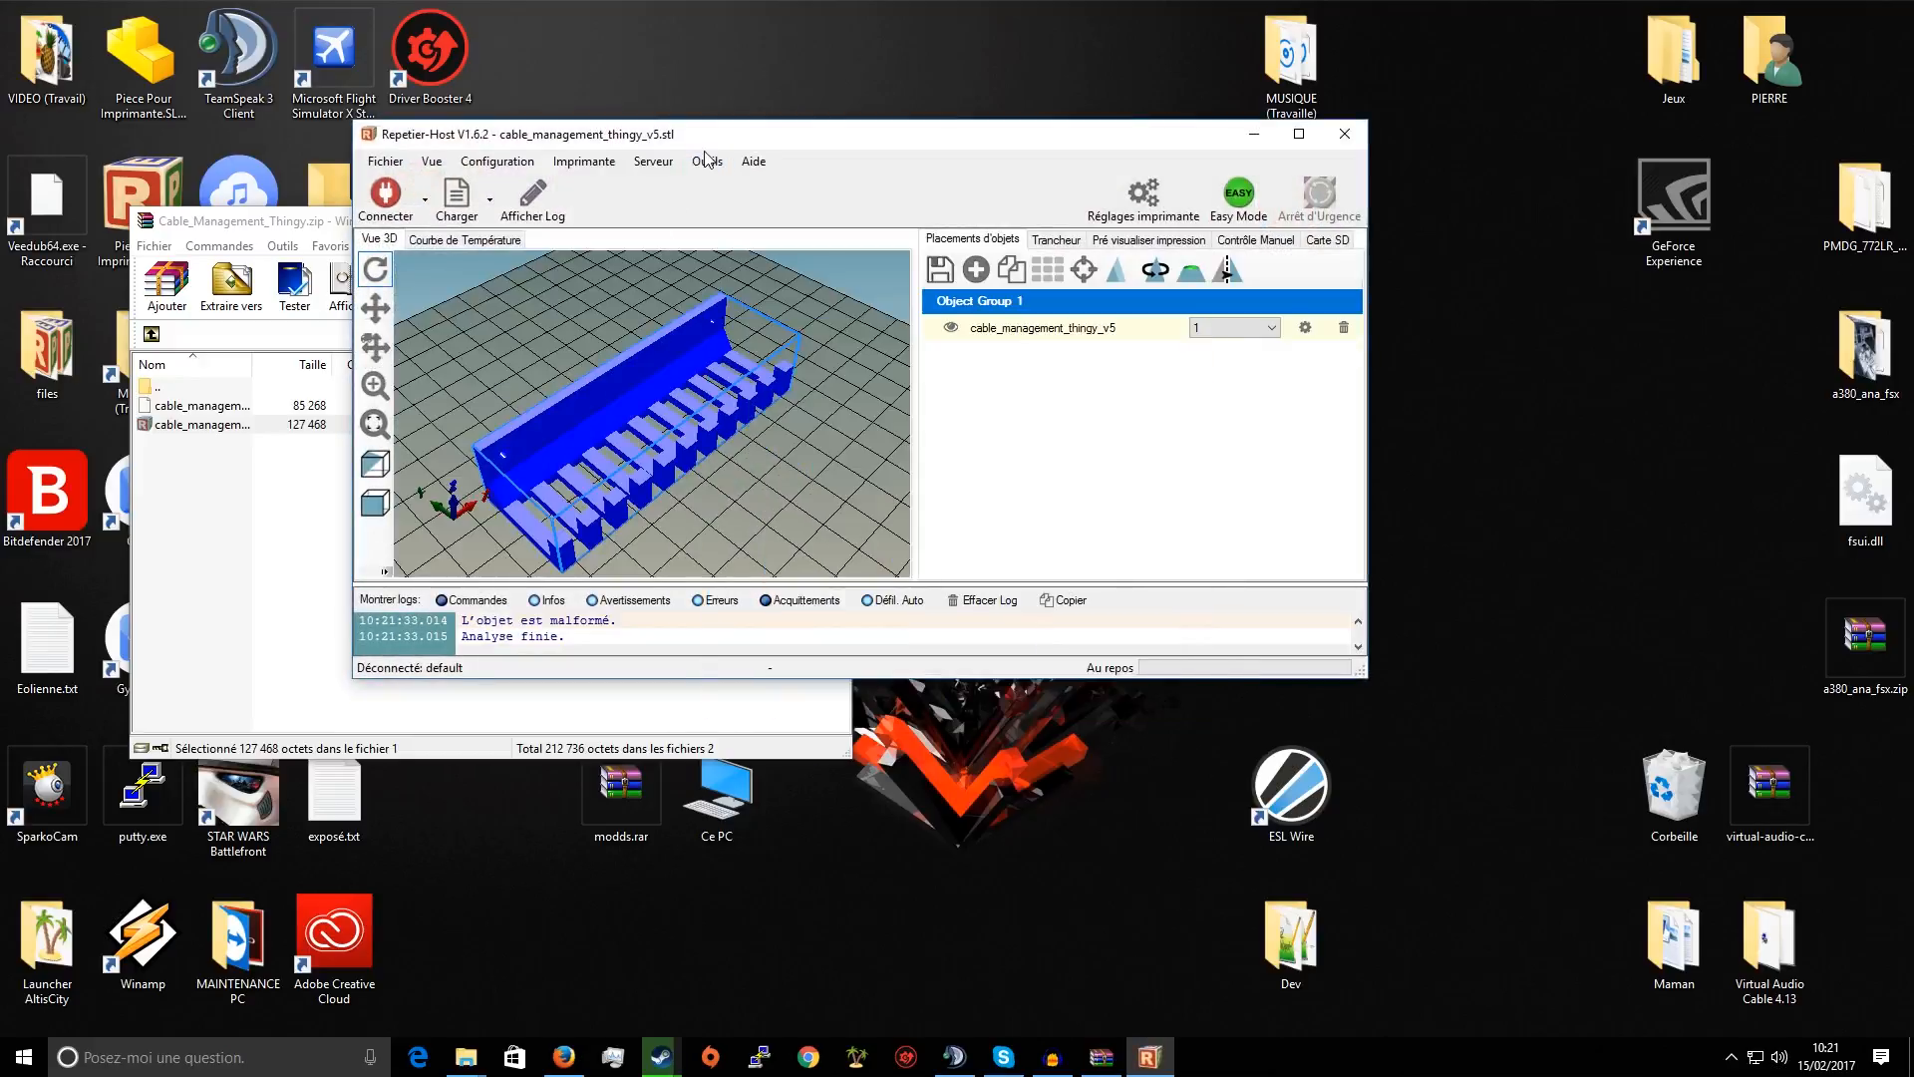
pyautogui.moveTo(603, 464); pyautogui.dragTo(554, 454)
pyautogui.moveTo(719, 399); pyautogui.dragTo(598, 453)
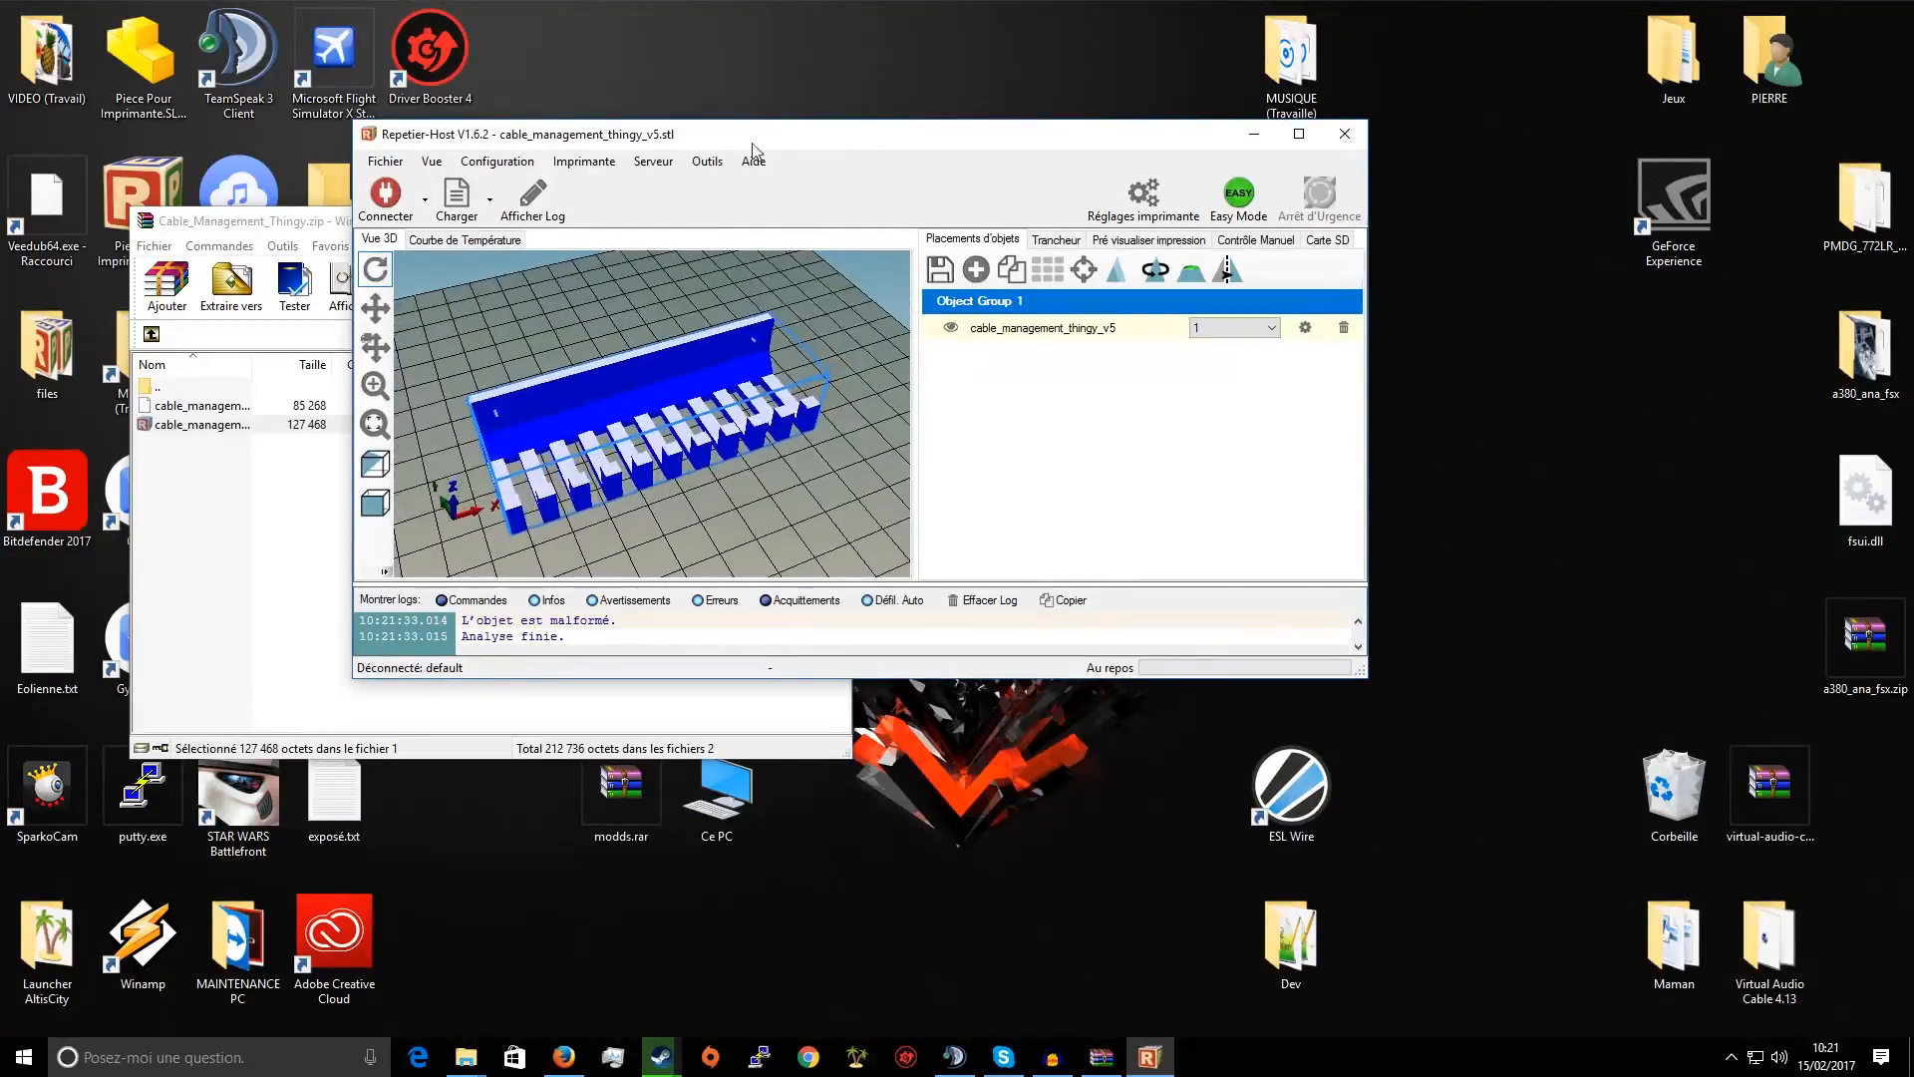
pyautogui.doubleClick(754, 140)
pyautogui.moveTo(1074, 389); pyautogui.dragTo(578, 493)
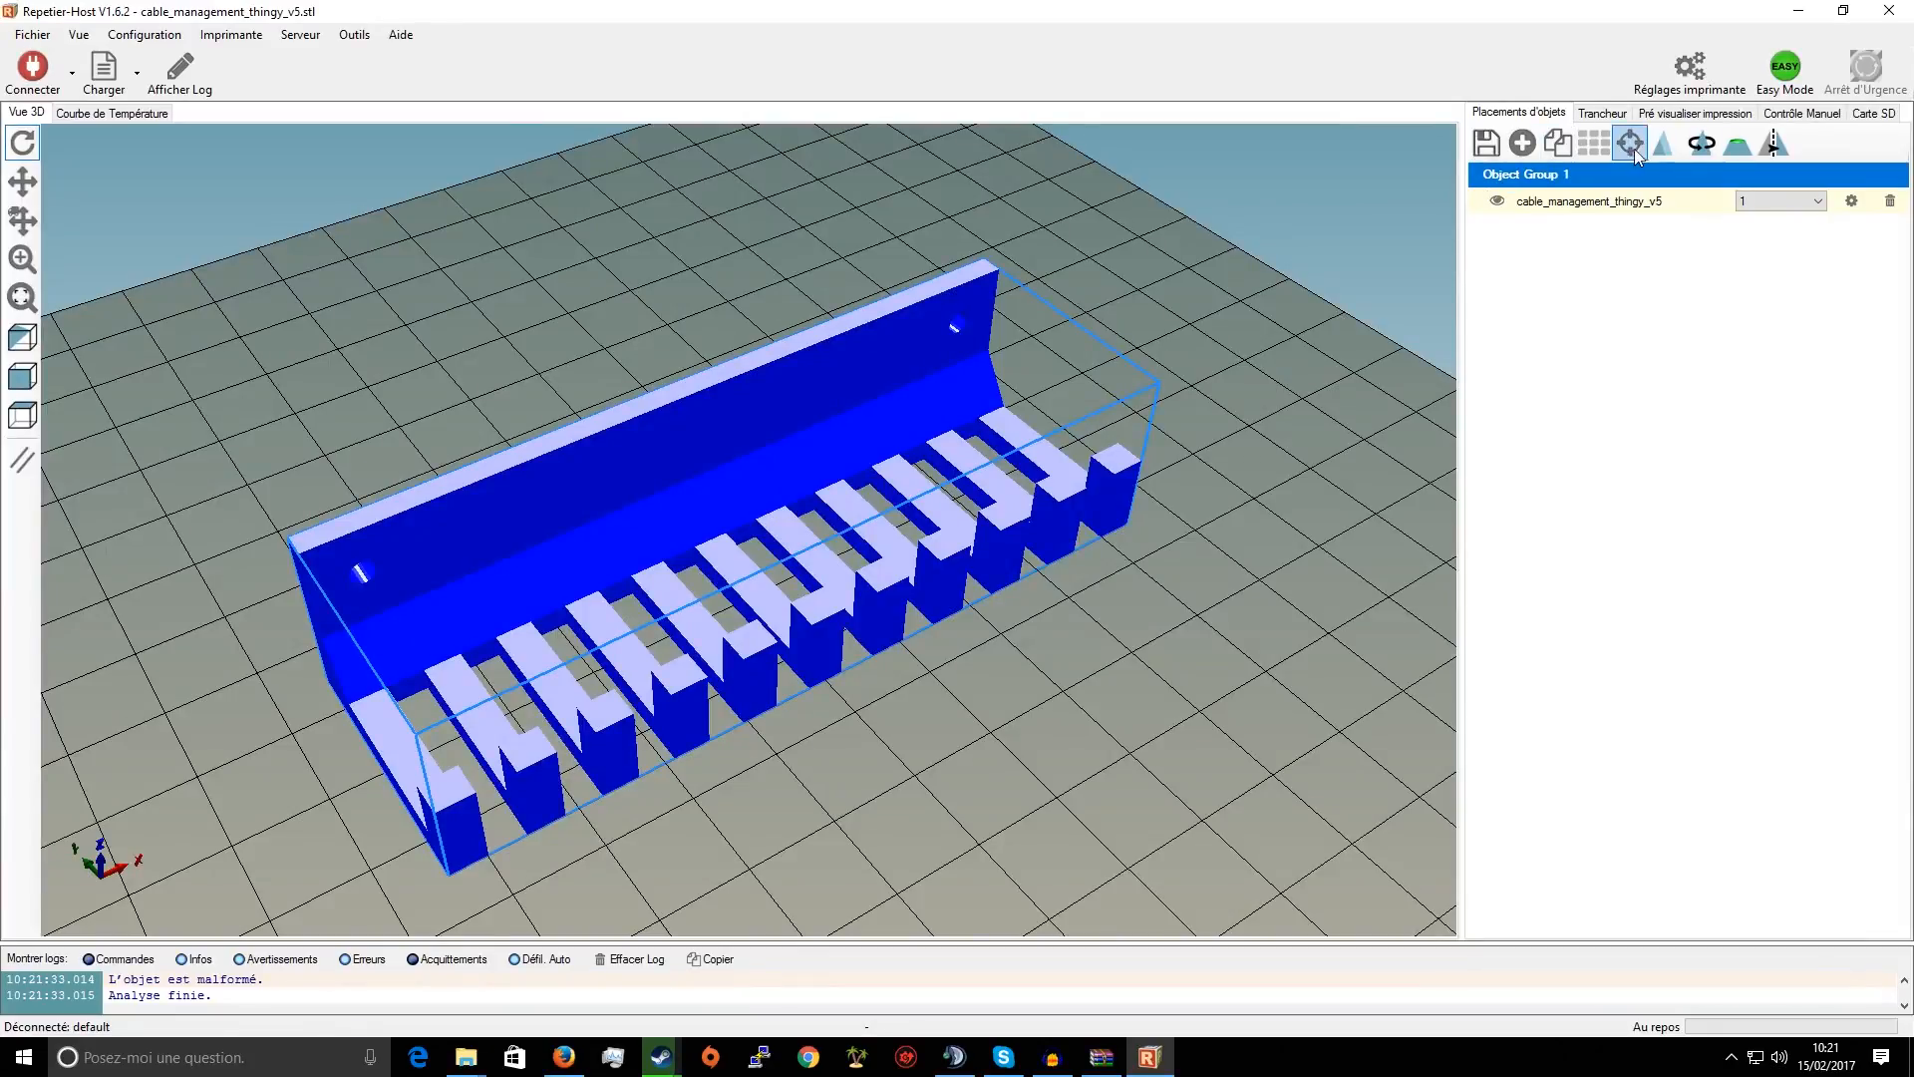
# Try scaling the model to 0.5, 0.1, 2 and 3, and set the X scale back to 1
pyautogui.click(1668, 149)
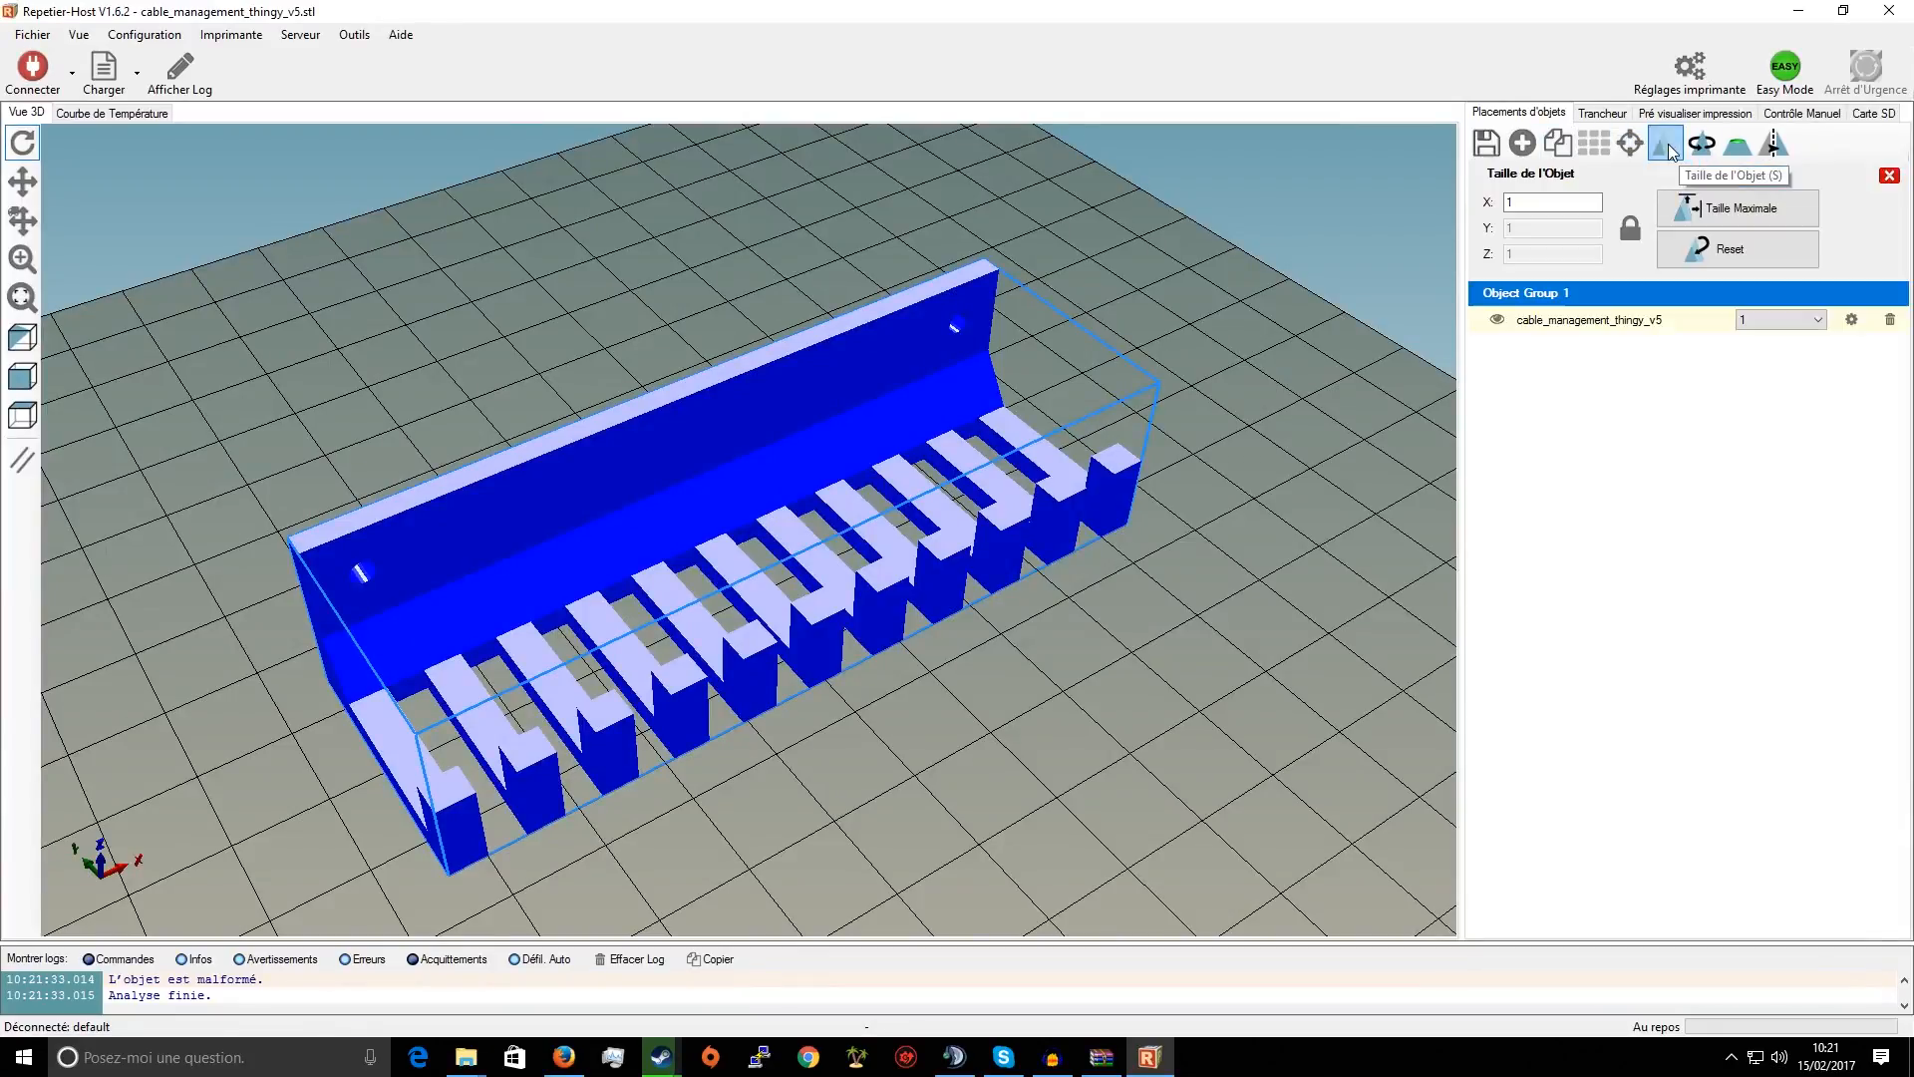
pyautogui.click(1512, 201)
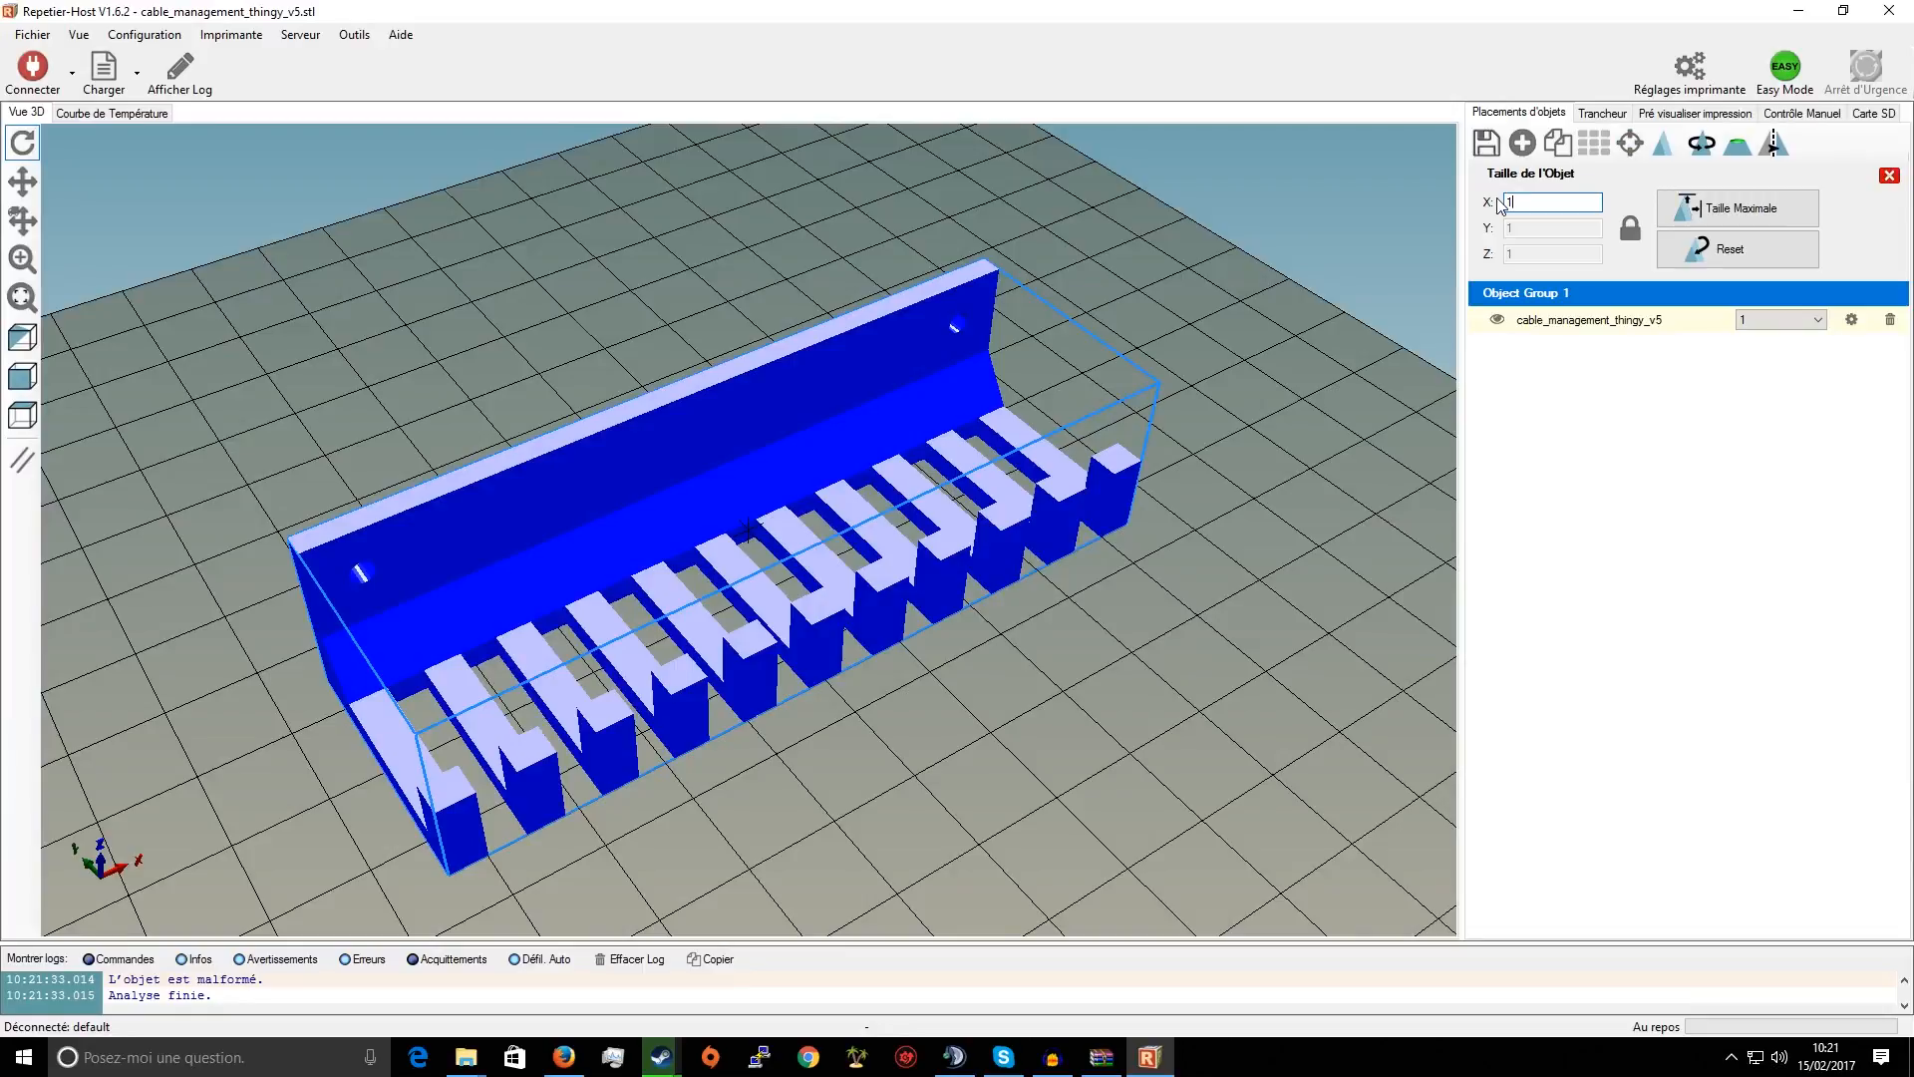
pyautogui.press('BackSpace')
pyautogui.write('0.5')
pyautogui.press('BackSpace')
pyautogui.write('1')
pyautogui.press('BackSpace')
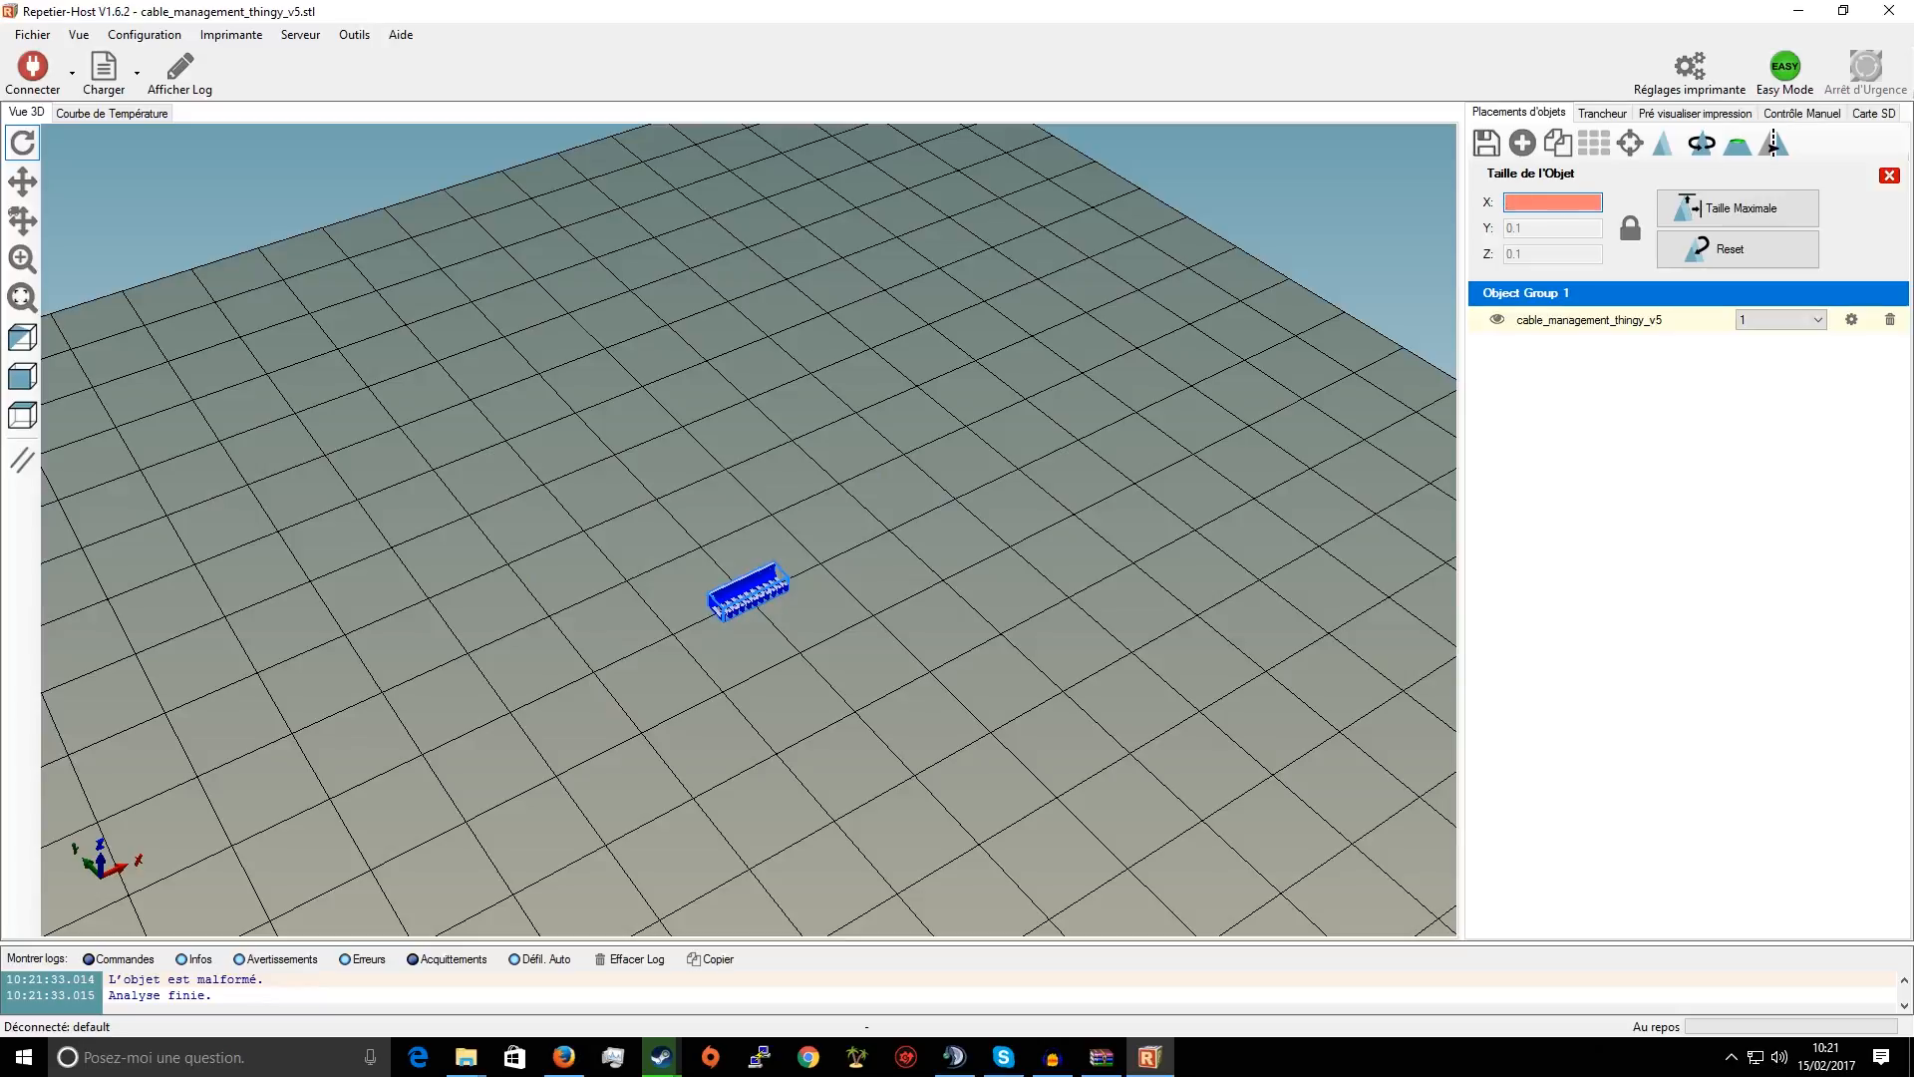
pyautogui.write('2')
pyautogui.press('BackSpace')
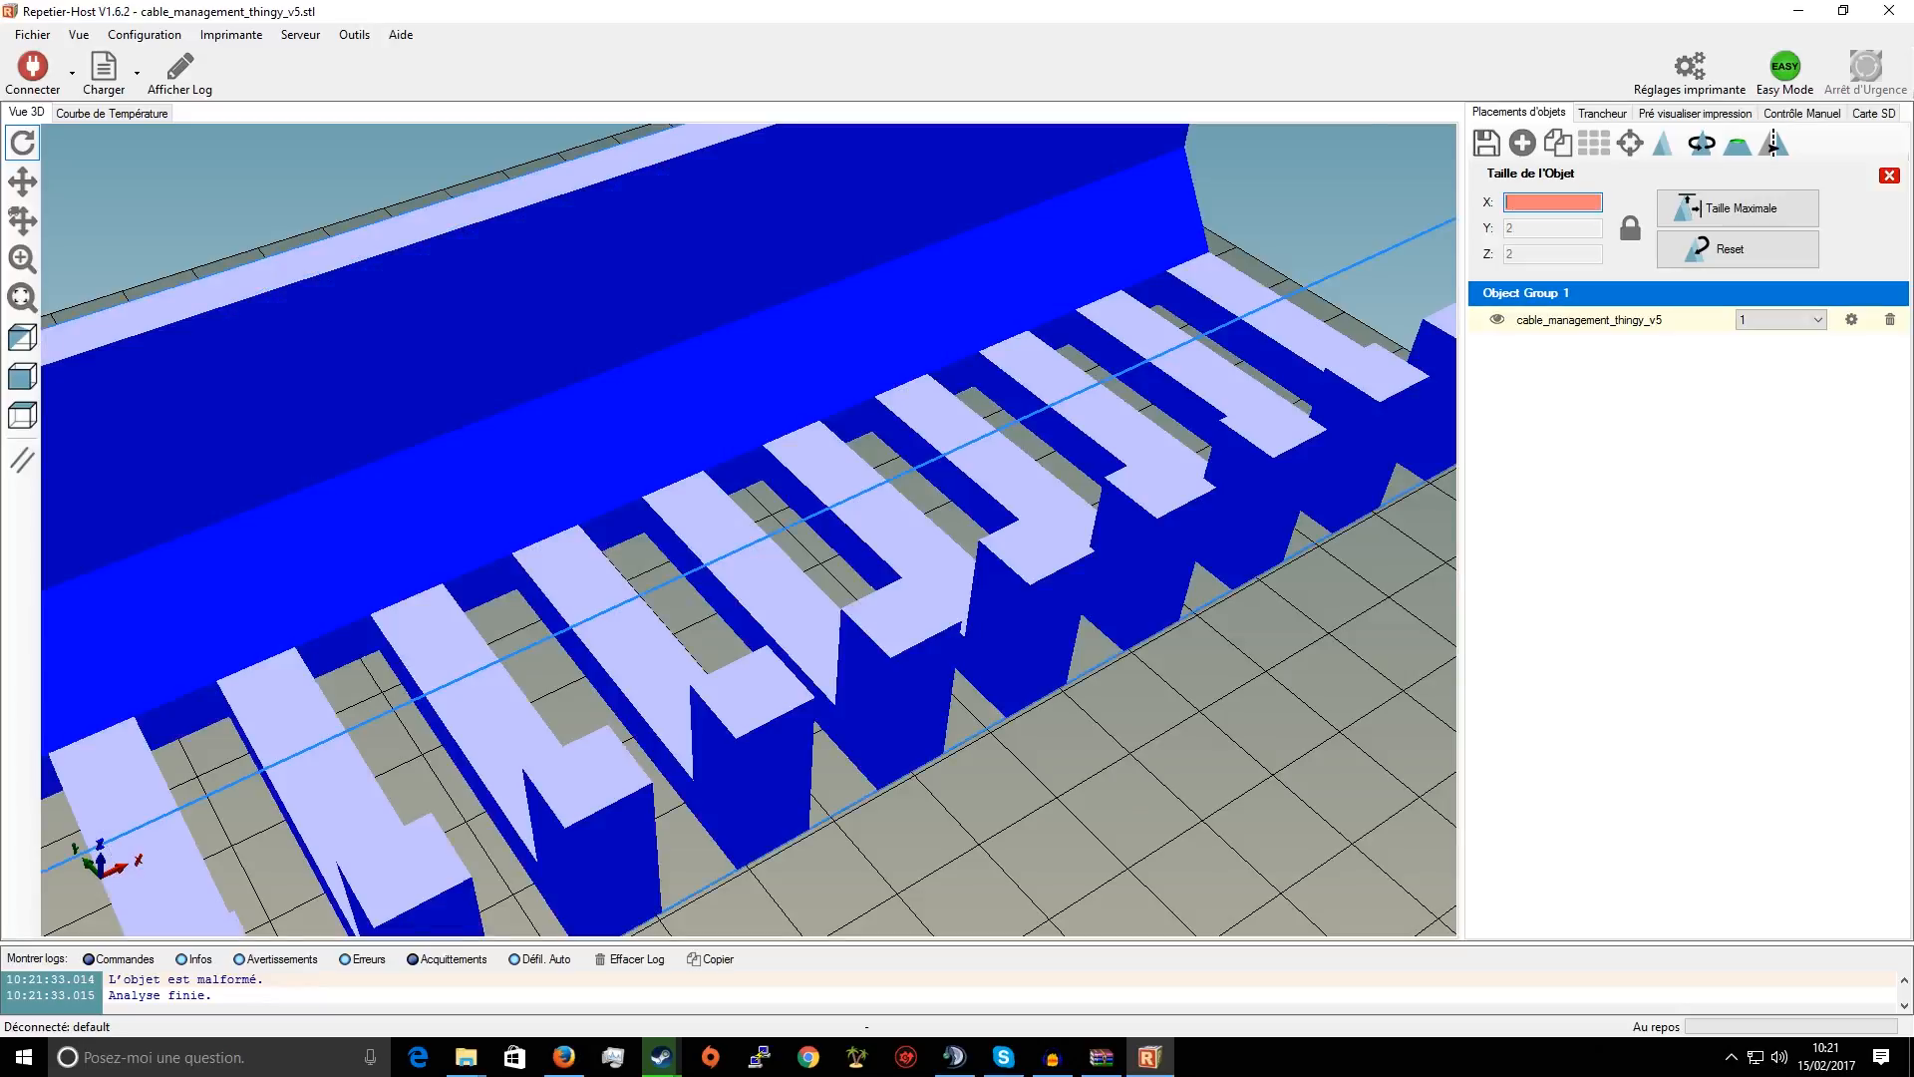
pyautogui.write('3')
pyautogui.press('BackSpace')
pyautogui.write('1')
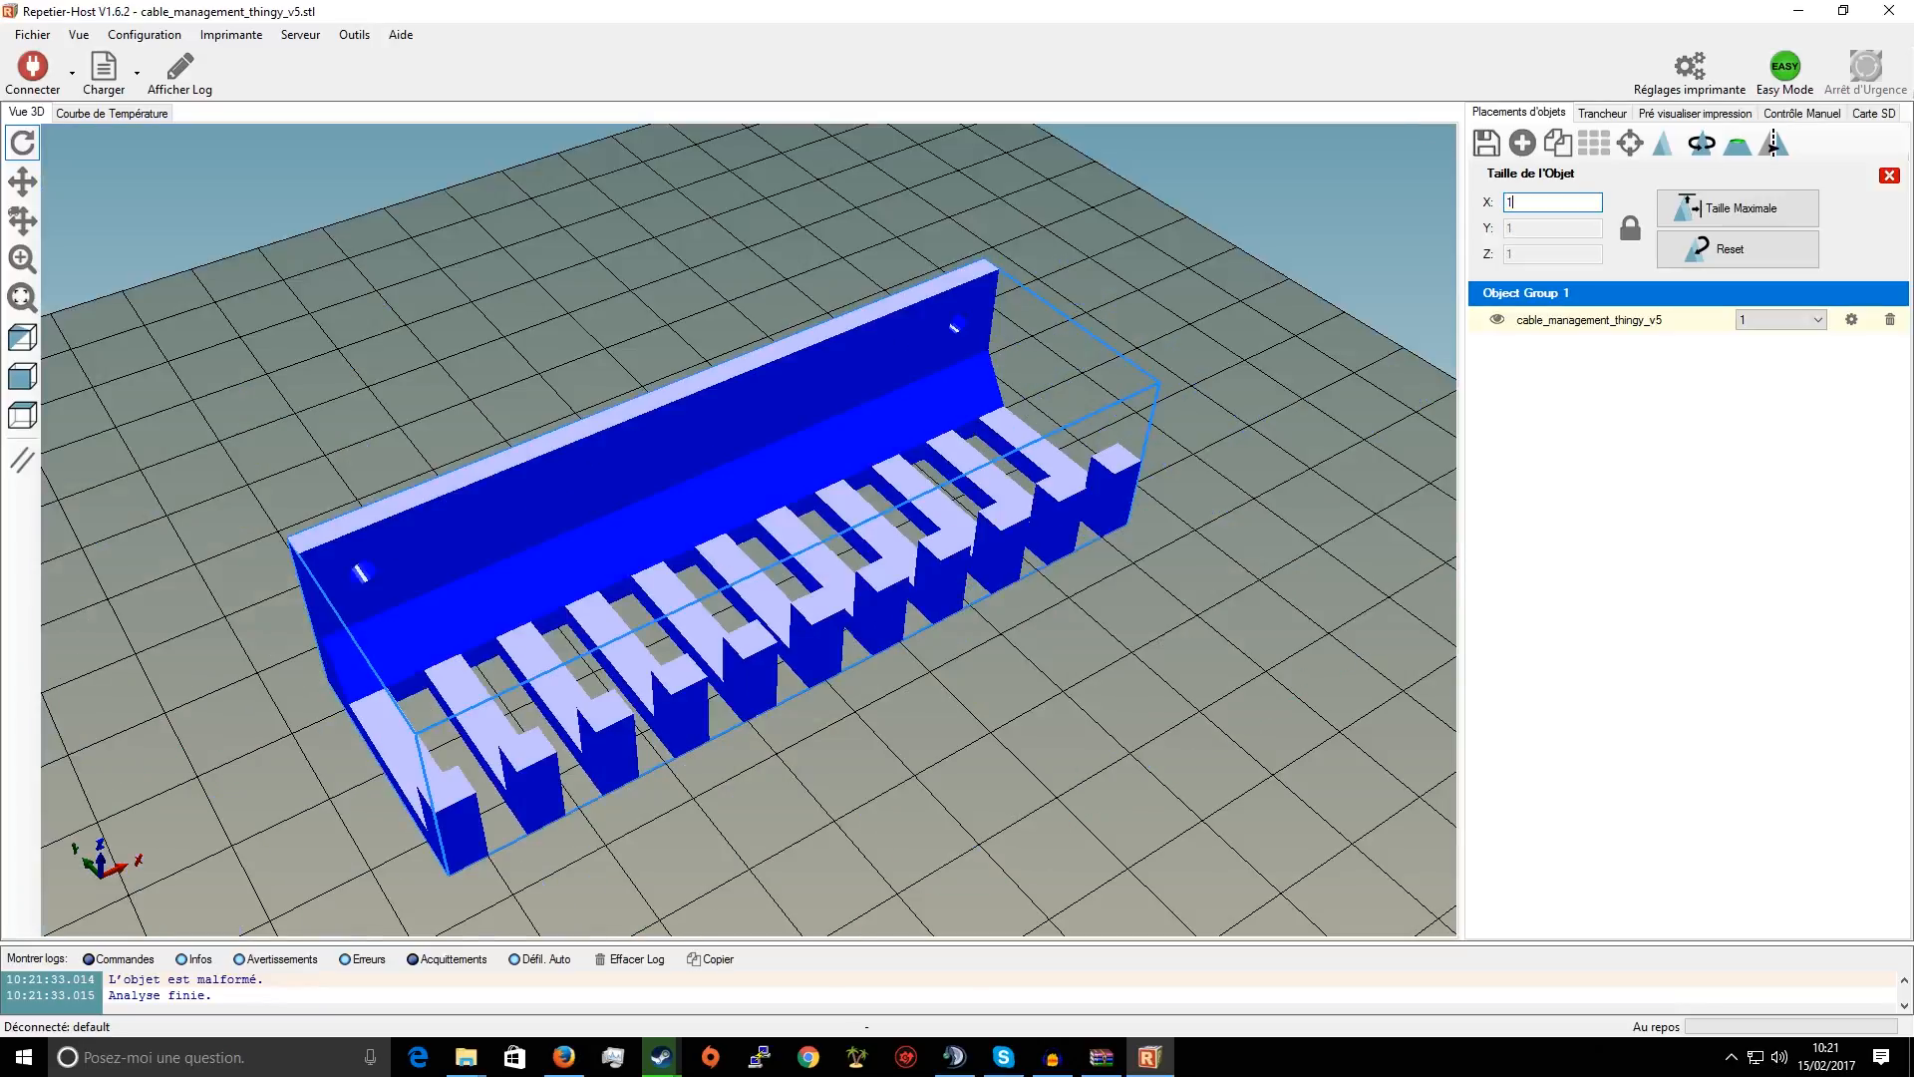
# Try rotating the model 90° and 270° about the X axis, and set the X rotation back to 0
pyautogui.click(1702, 143)
pyautogui.scroll(-6, 959, 445)
pyautogui.moveTo(955, 445); pyautogui.dragTo(1013, 405)
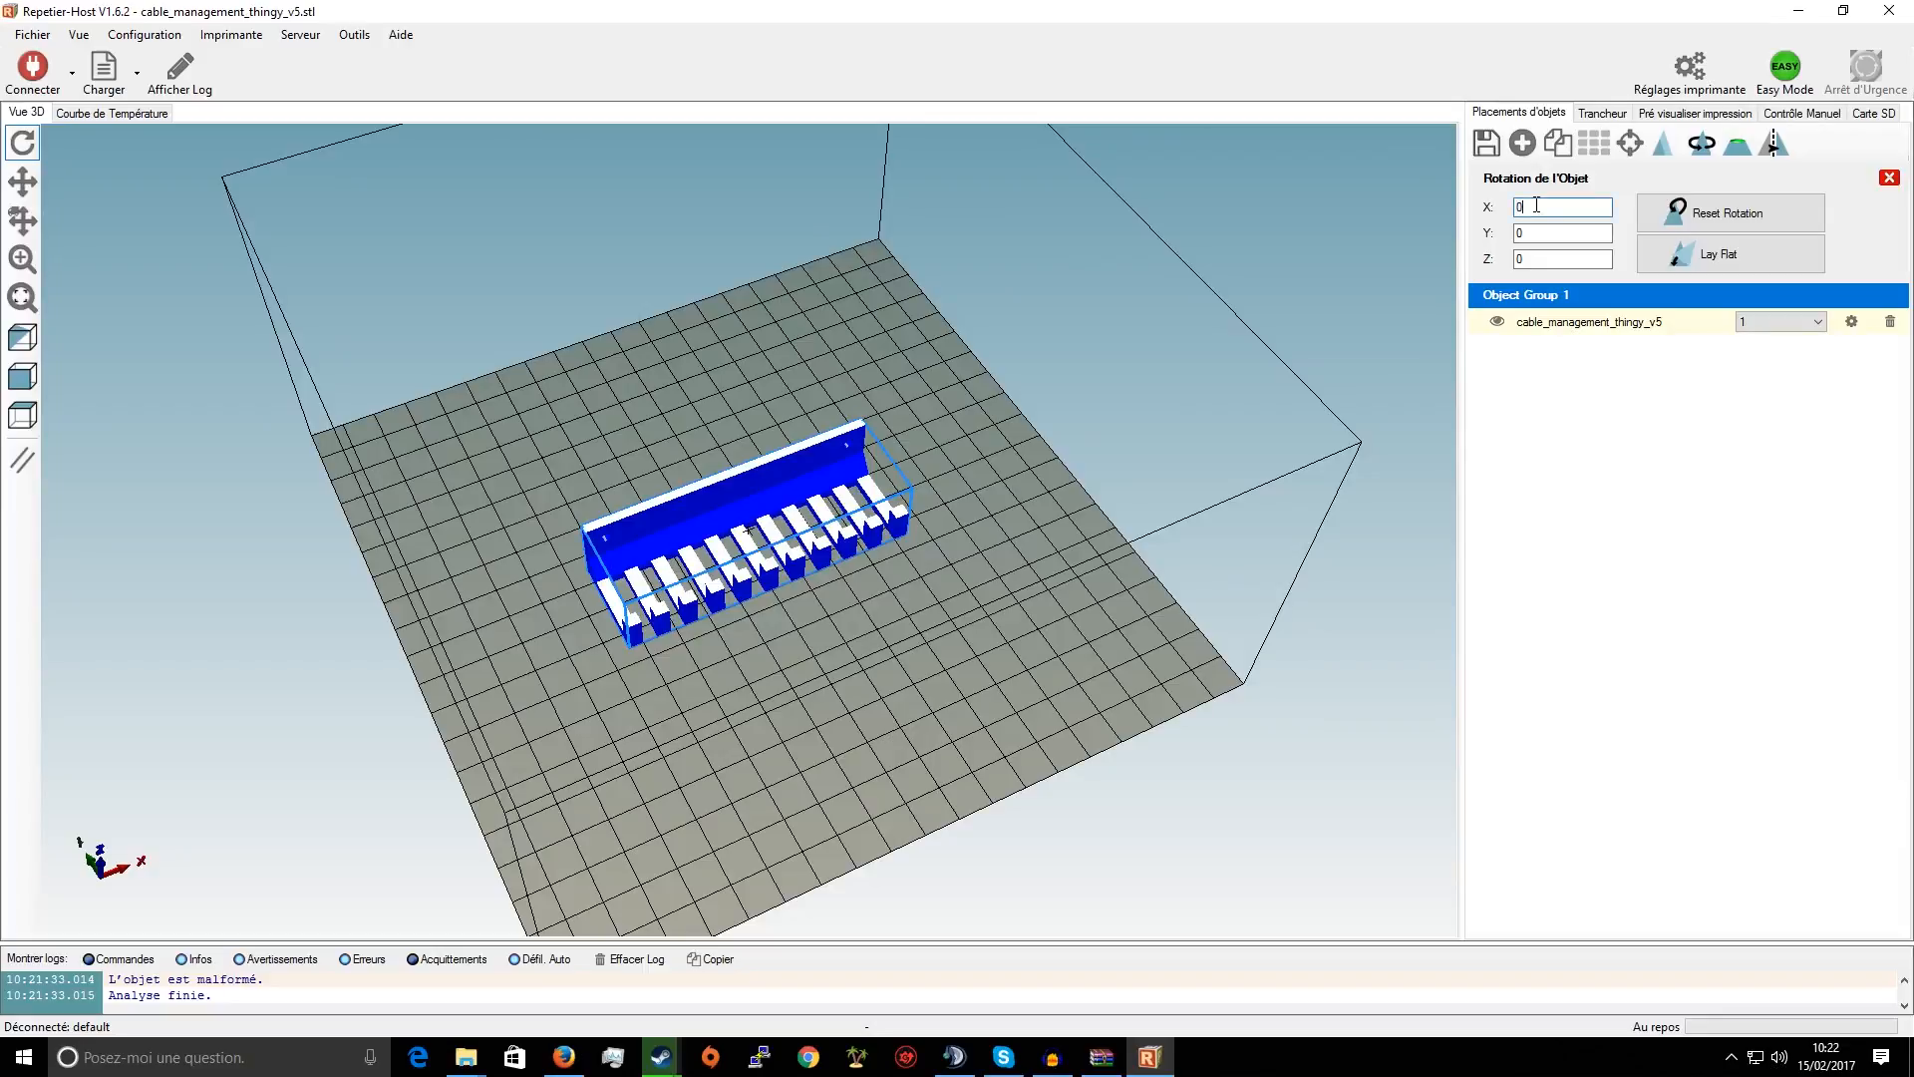
pyautogui.write('90')
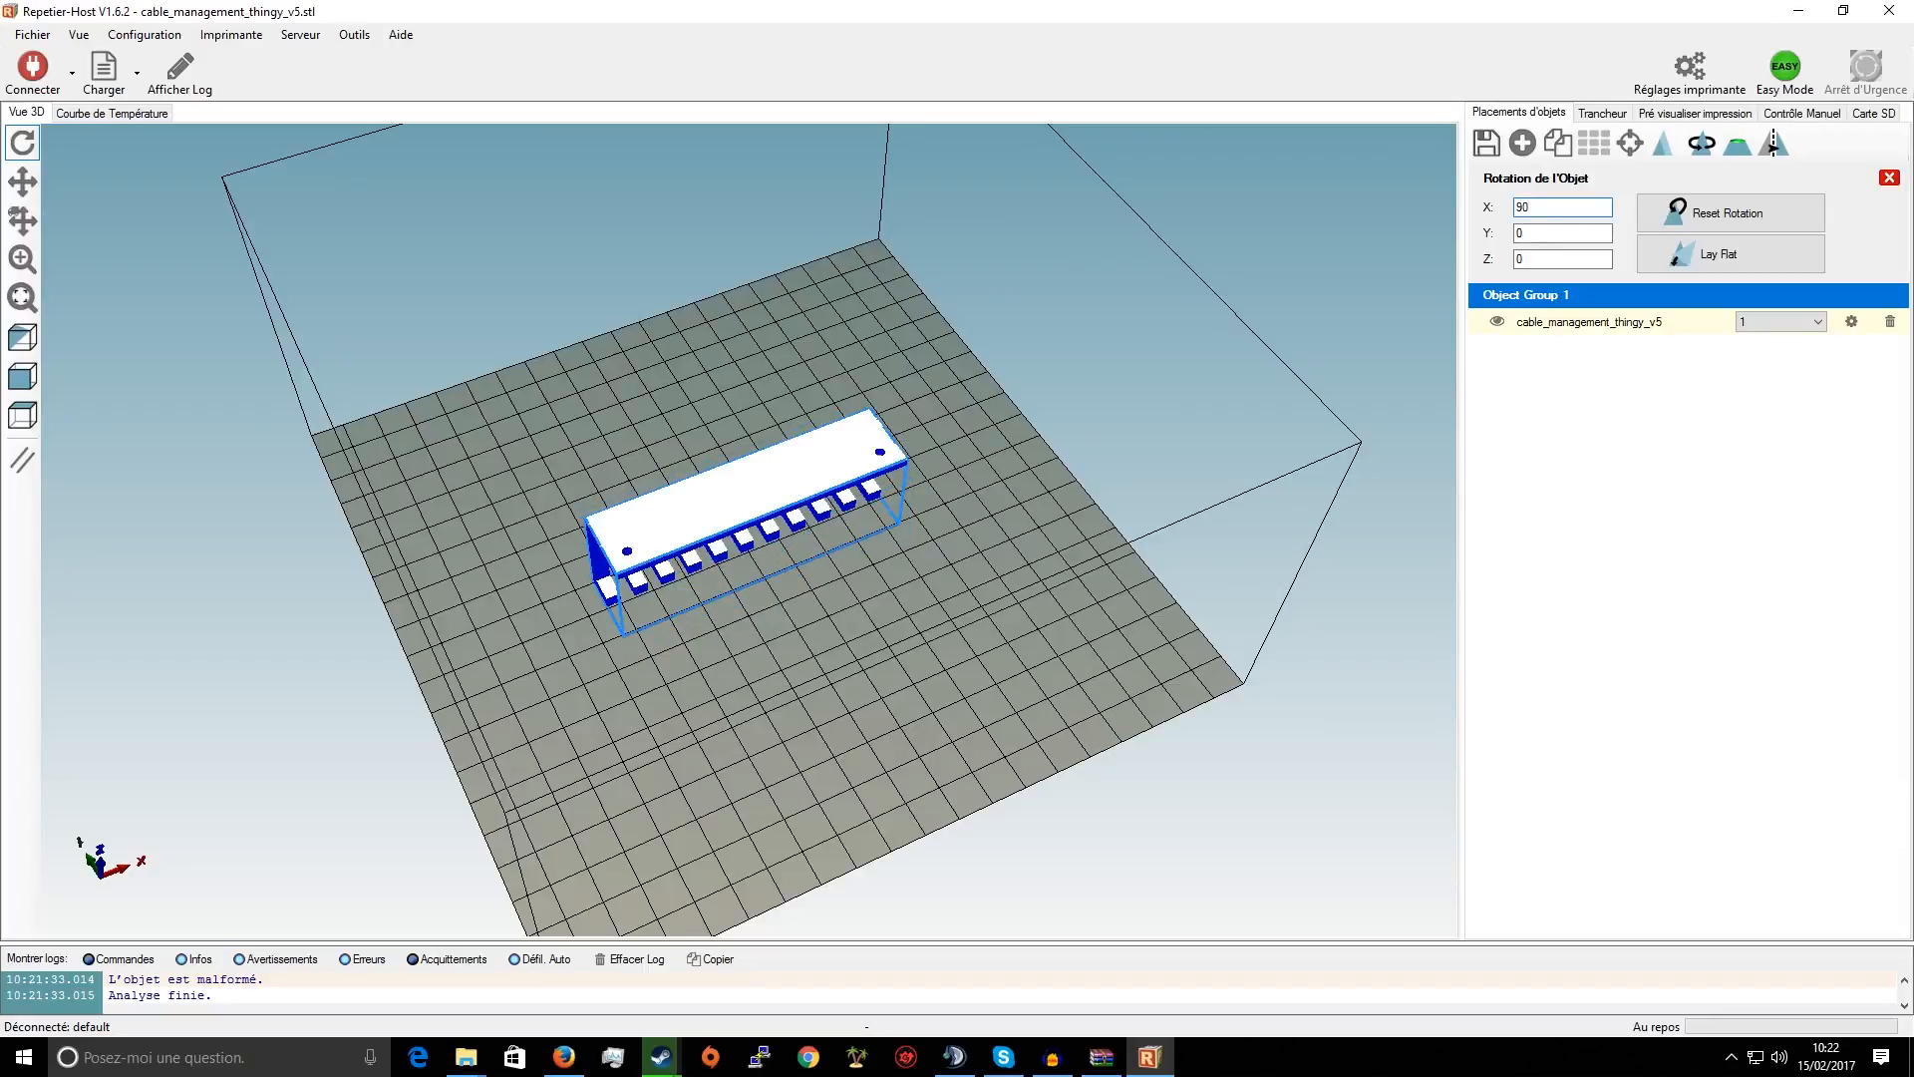
pyautogui.press('BackSpace')
pyautogui.press('BackSpace')
pyautogui.write('270')
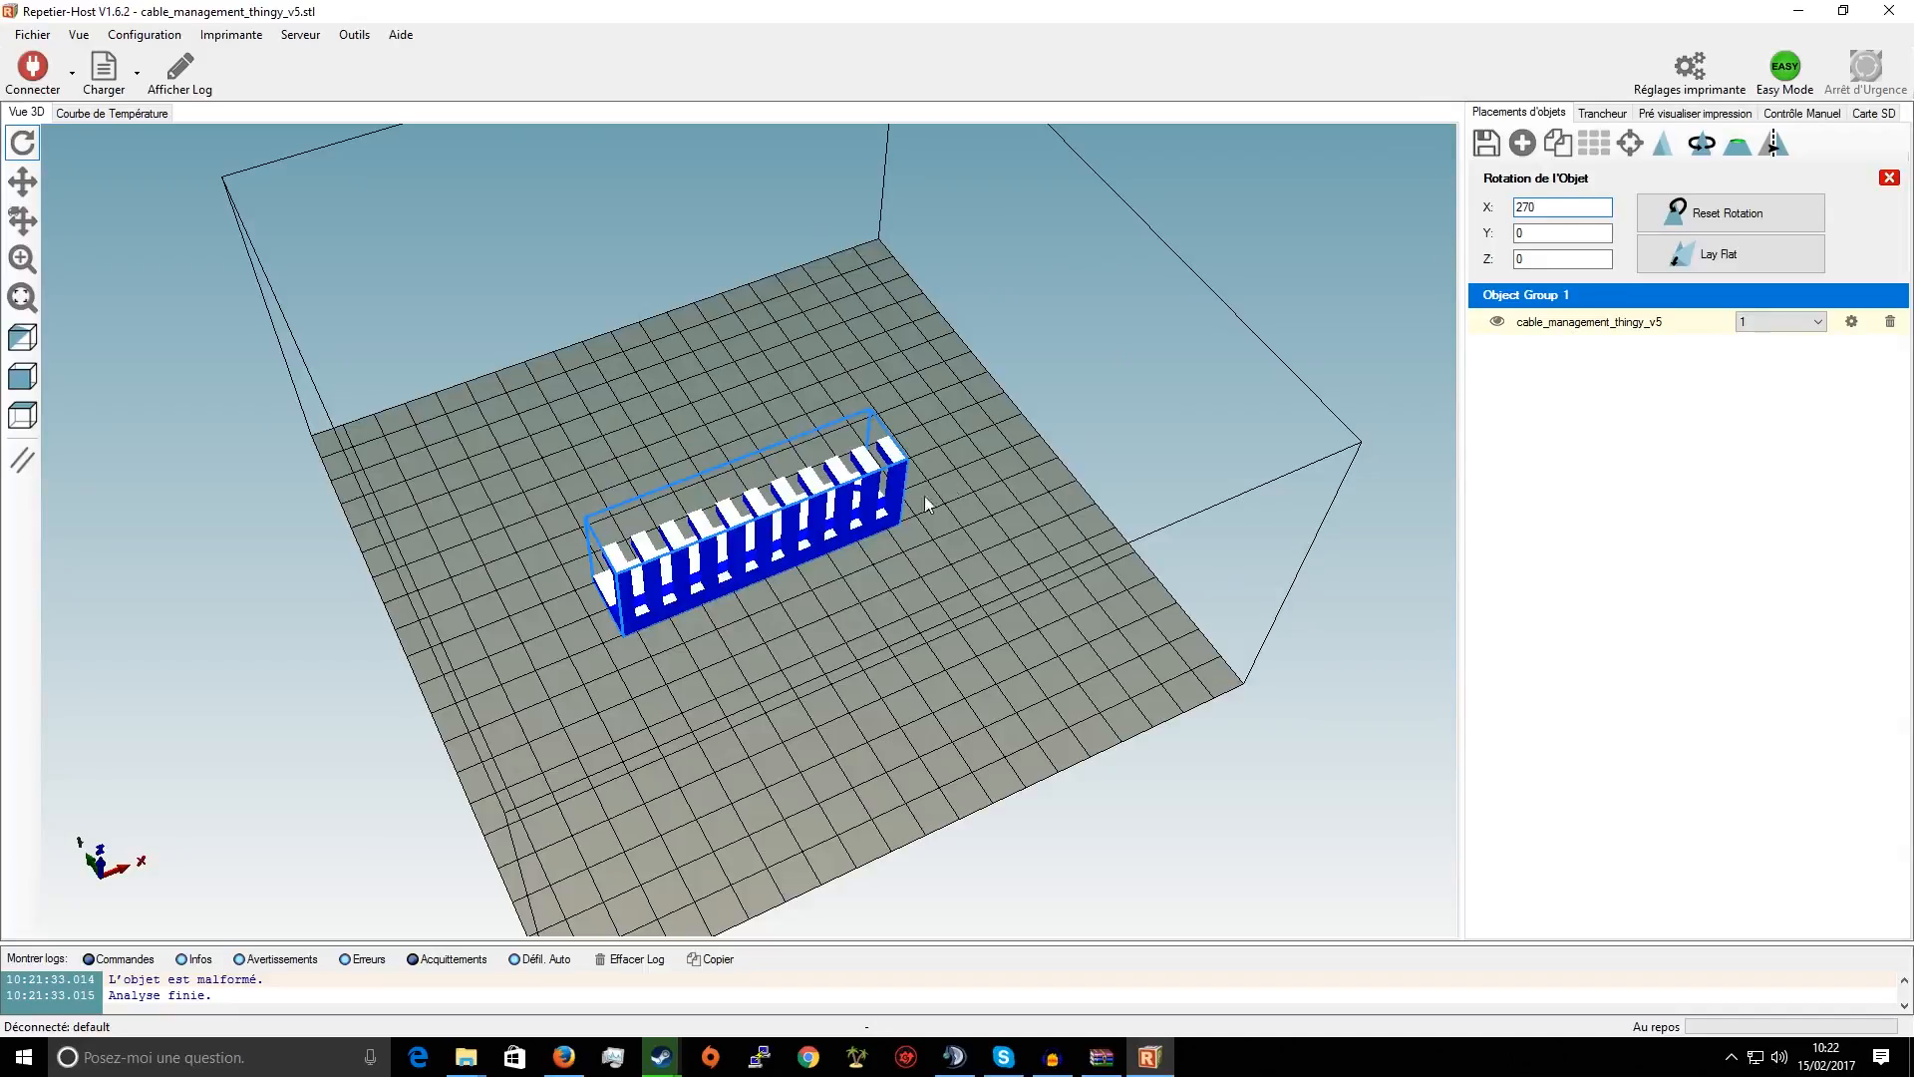
pyautogui.moveTo(924, 495); pyautogui.dragTo(947, 401)
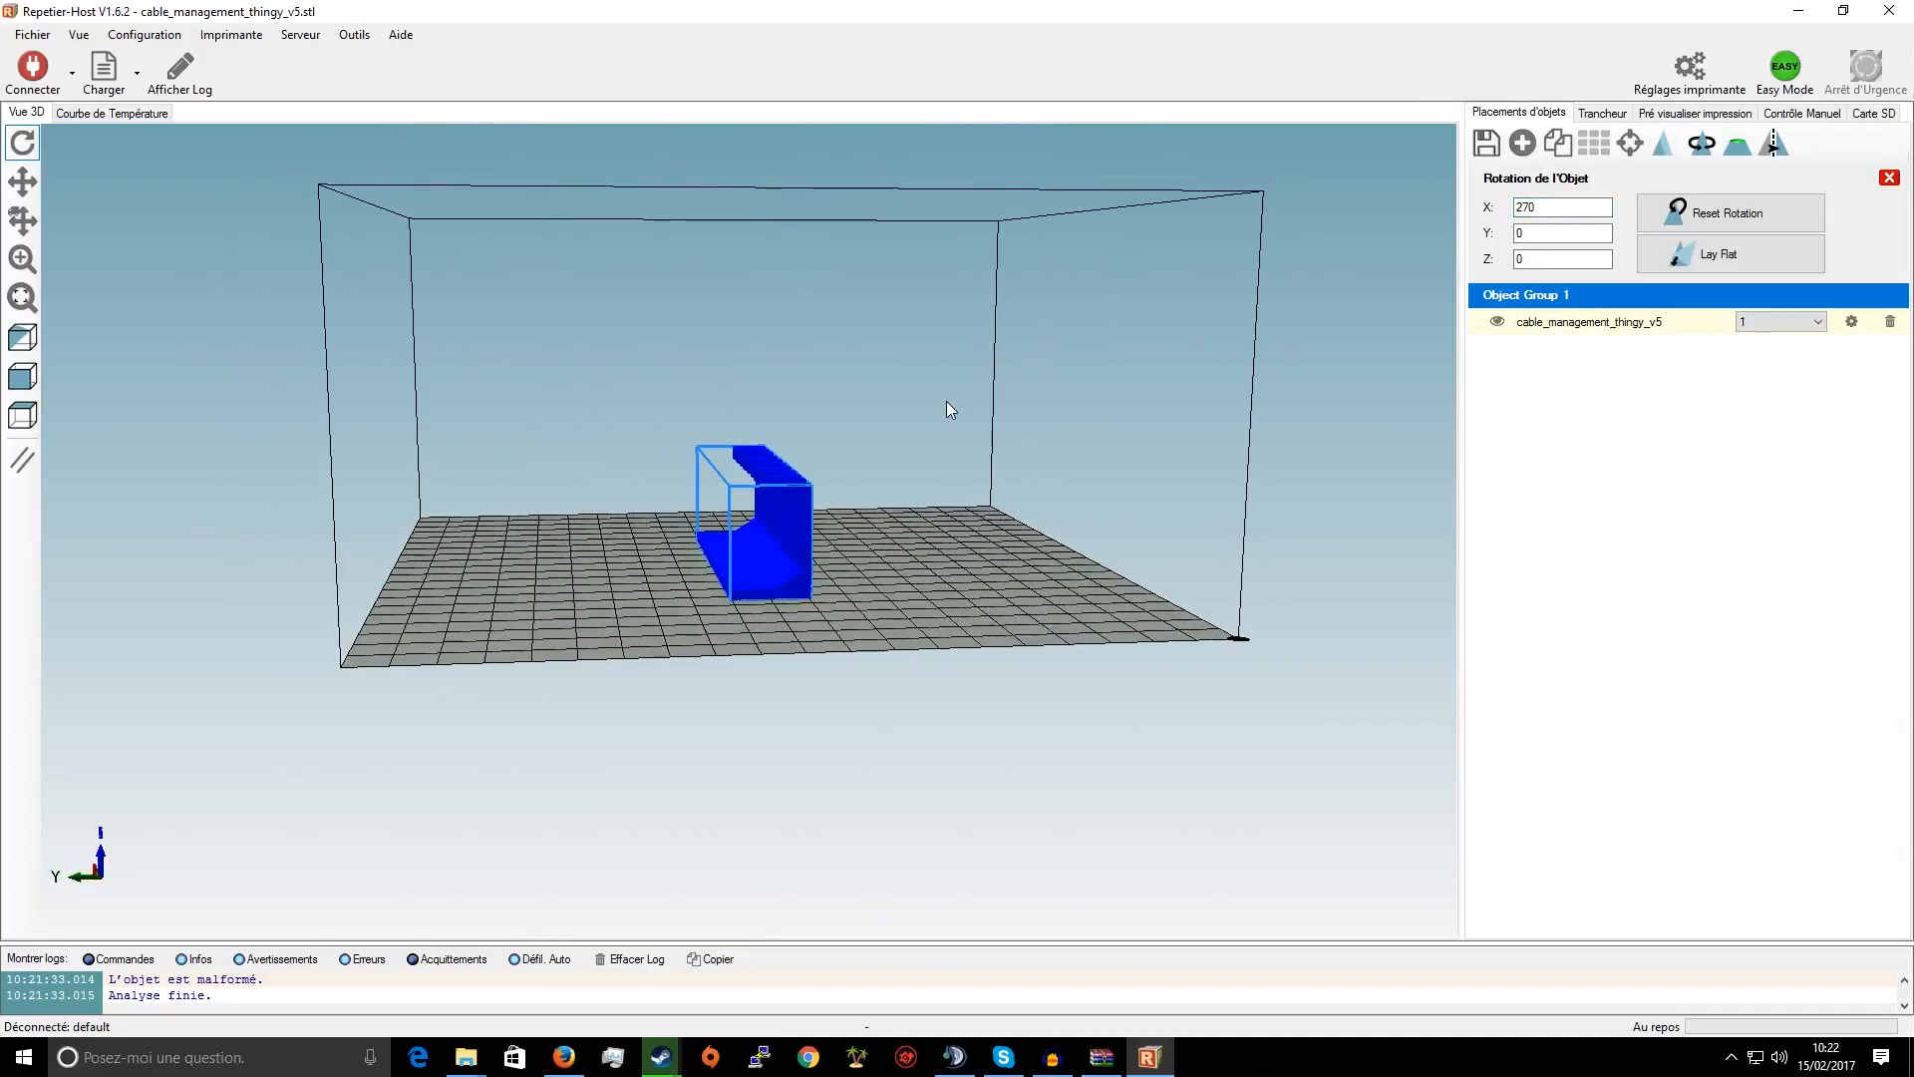
pyautogui.click(1554, 212)
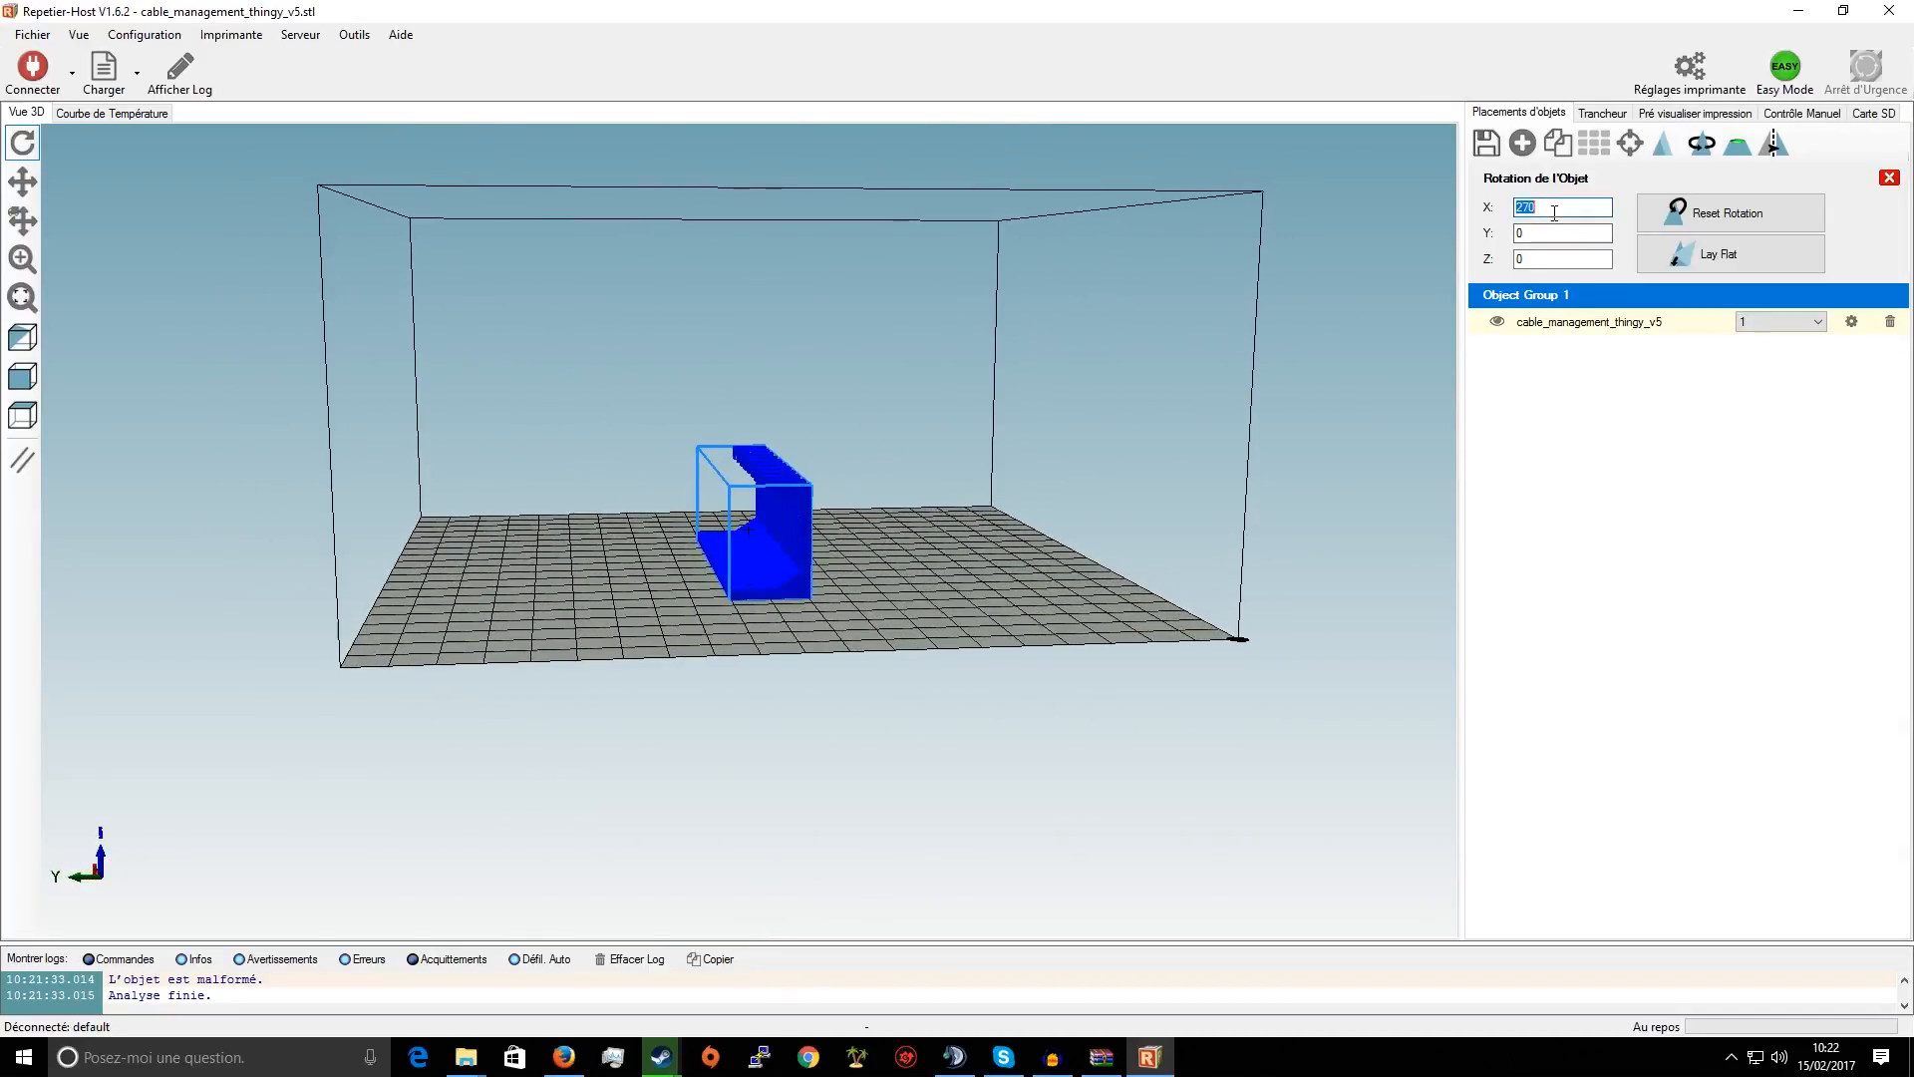
pyautogui.press('BackSpace')
pyautogui.press('BackSpace')
pyautogui.press('BackSpace')
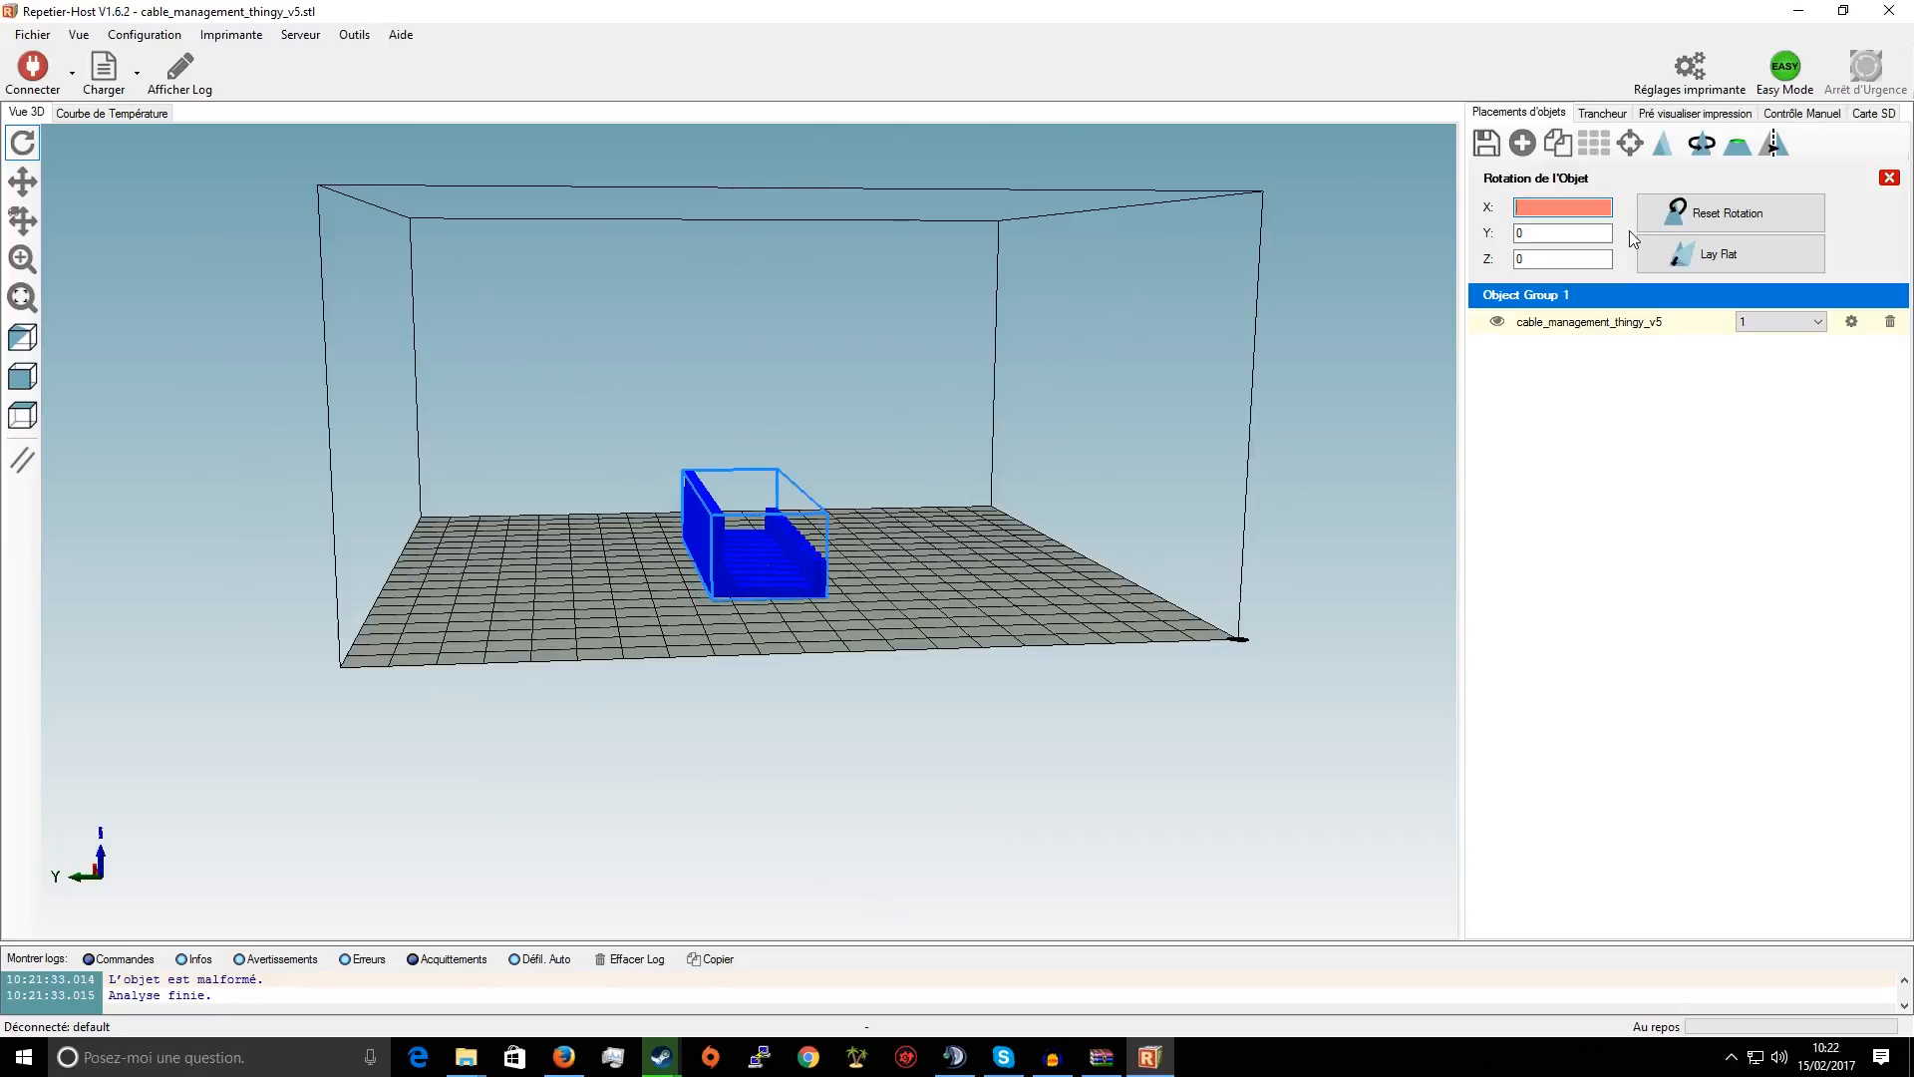
pyautogui.write('0')
# Try rotating the model 90° about the Y axis, and set the Y rotation back to 0
pyautogui.doubleClick(1542, 231)
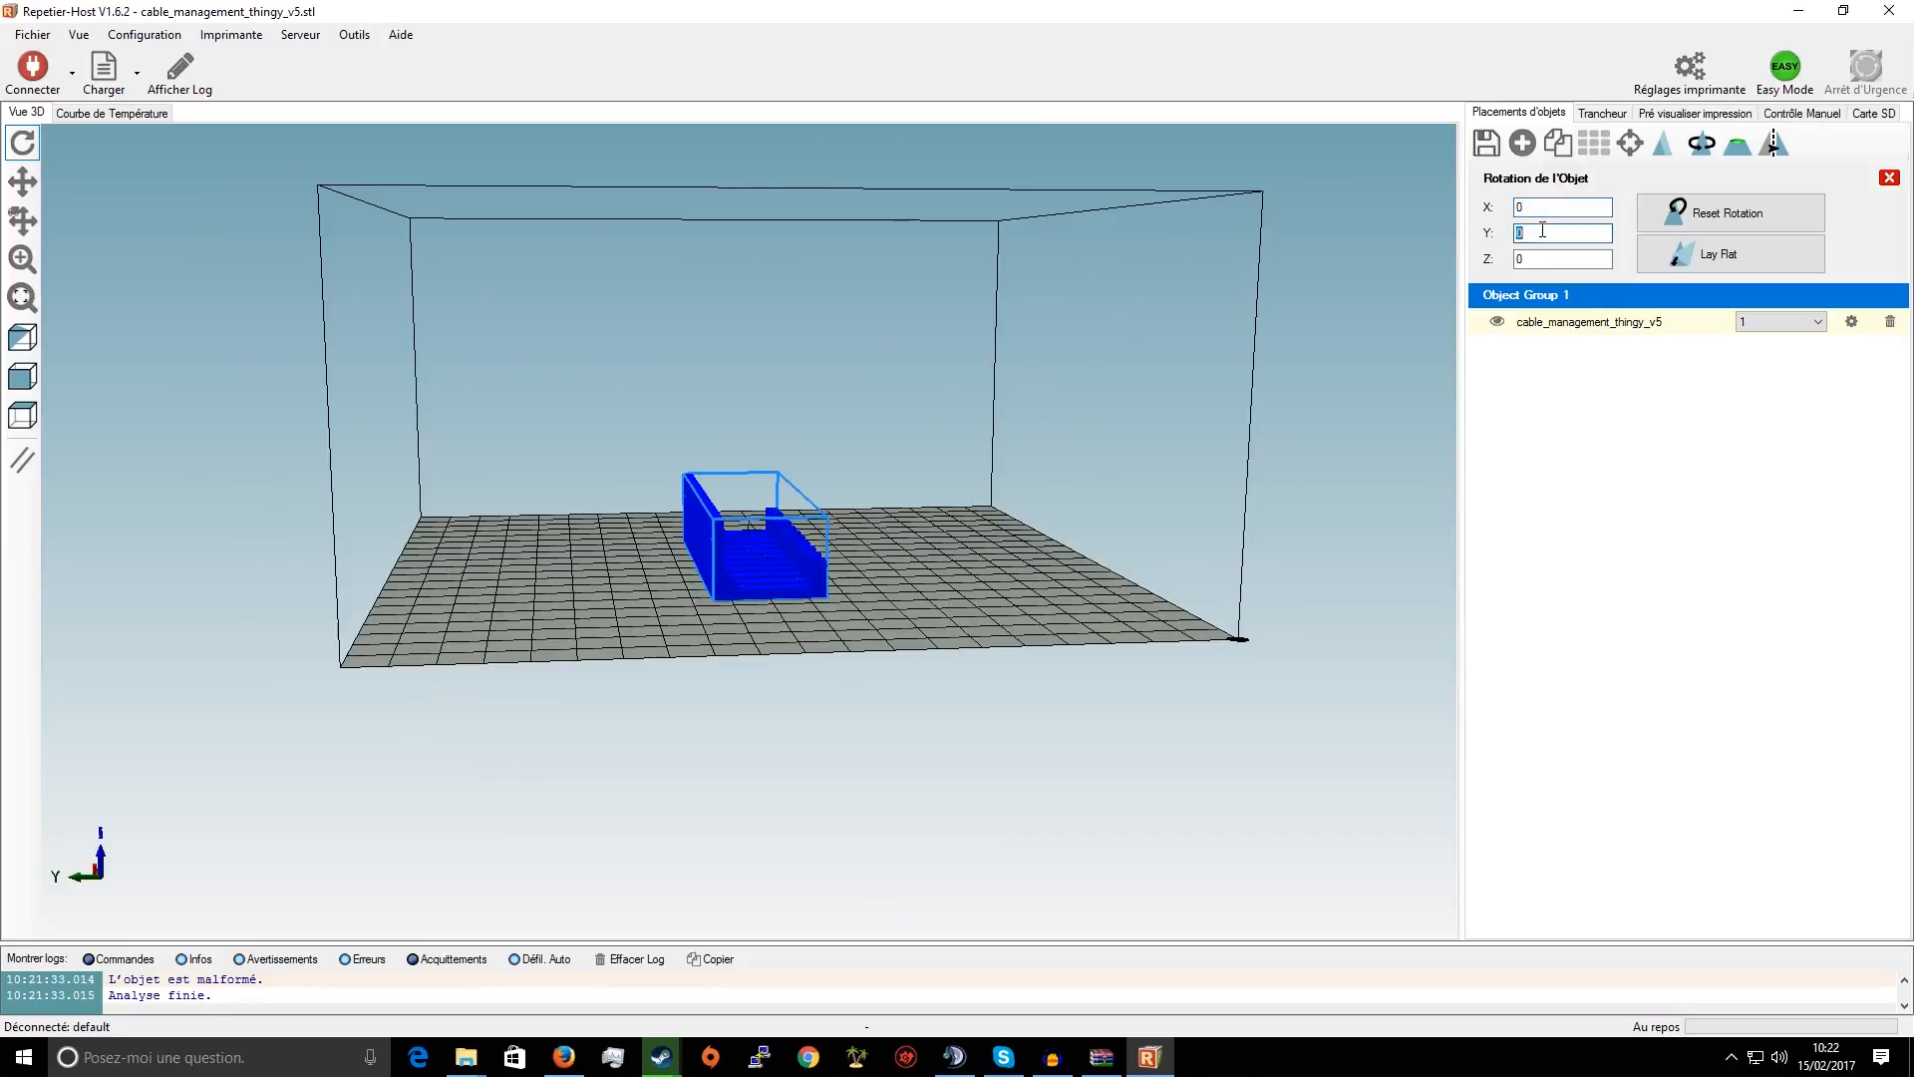
pyautogui.write('90')
pyautogui.press('BackSpace')
pyautogui.press('BackSpace')
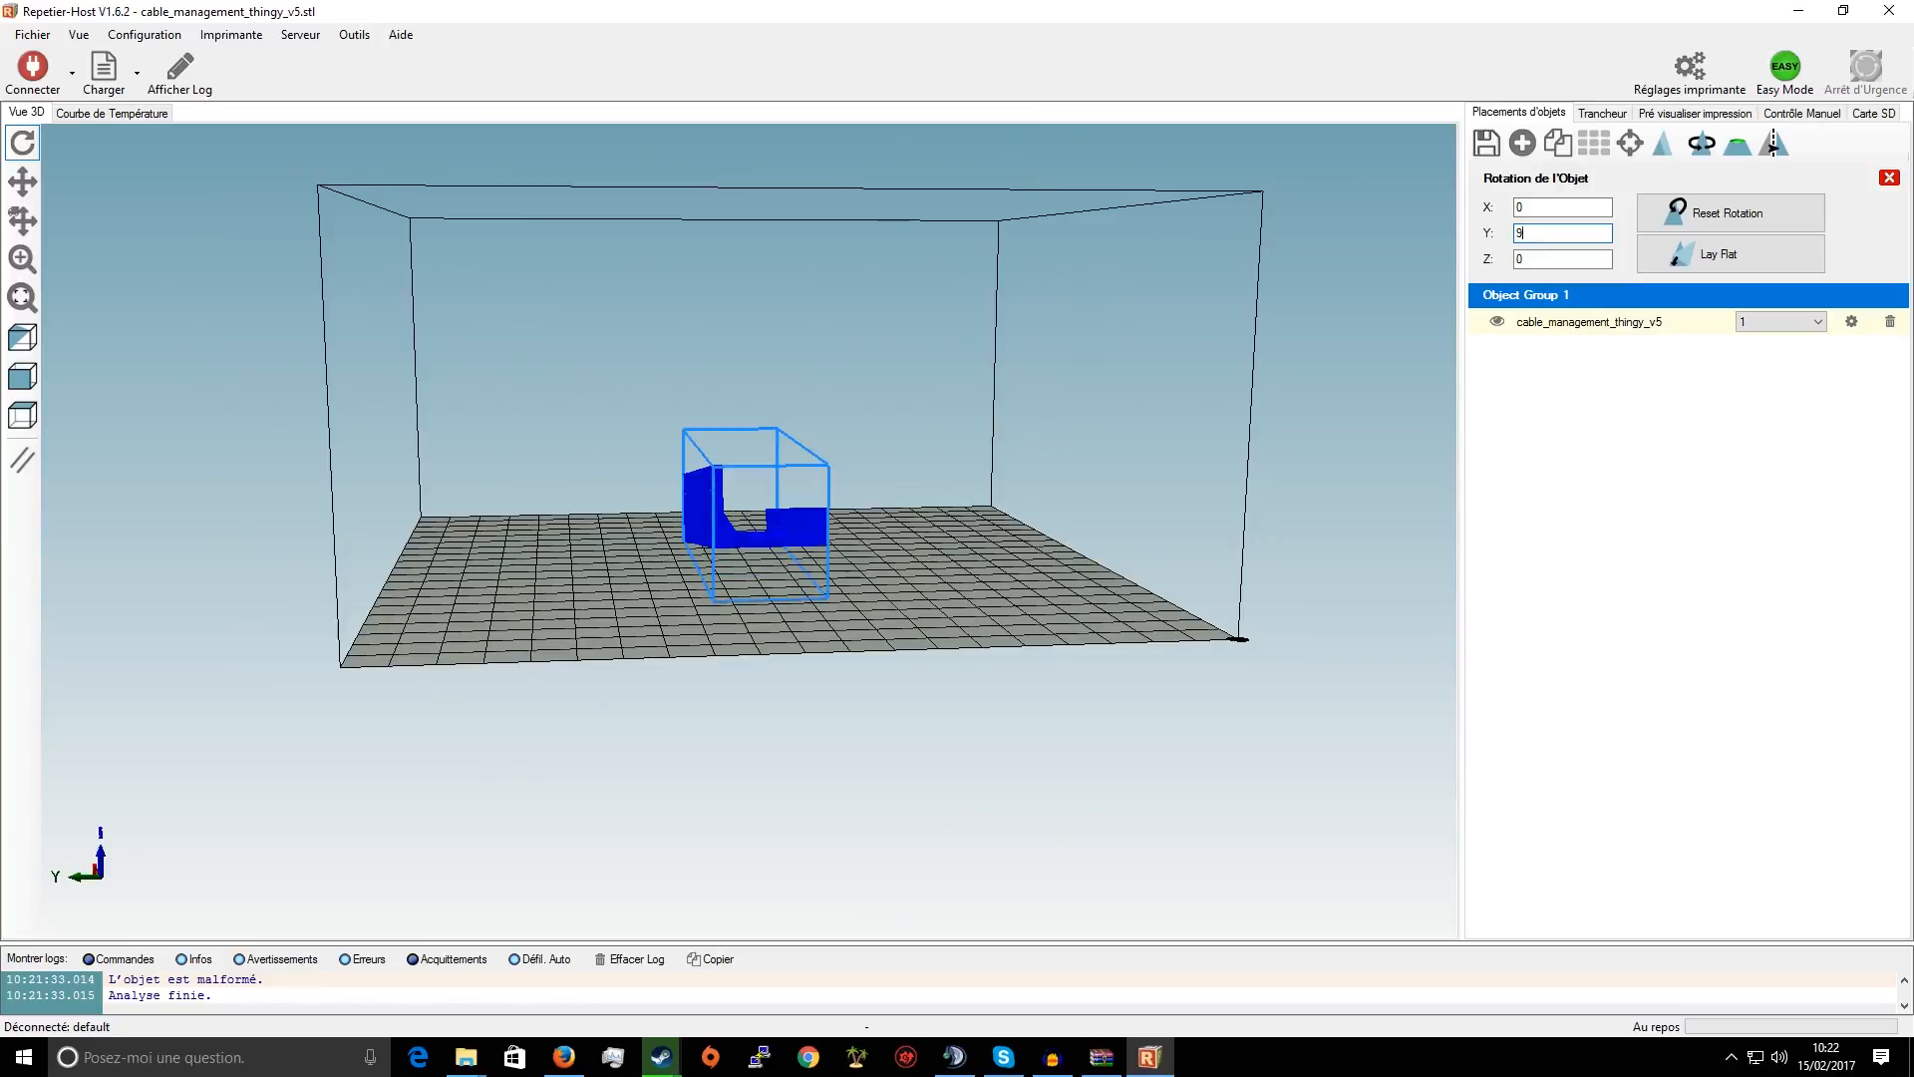
pyautogui.write('0')
# Try rotating the model 90° about the Z axis, and set the Z rotation back to 0
pyautogui.doubleClick(1579, 259)
pyautogui.write('90')
pyautogui.press('BackSpace')
pyautogui.press('BackSpace')
pyautogui.write('0')
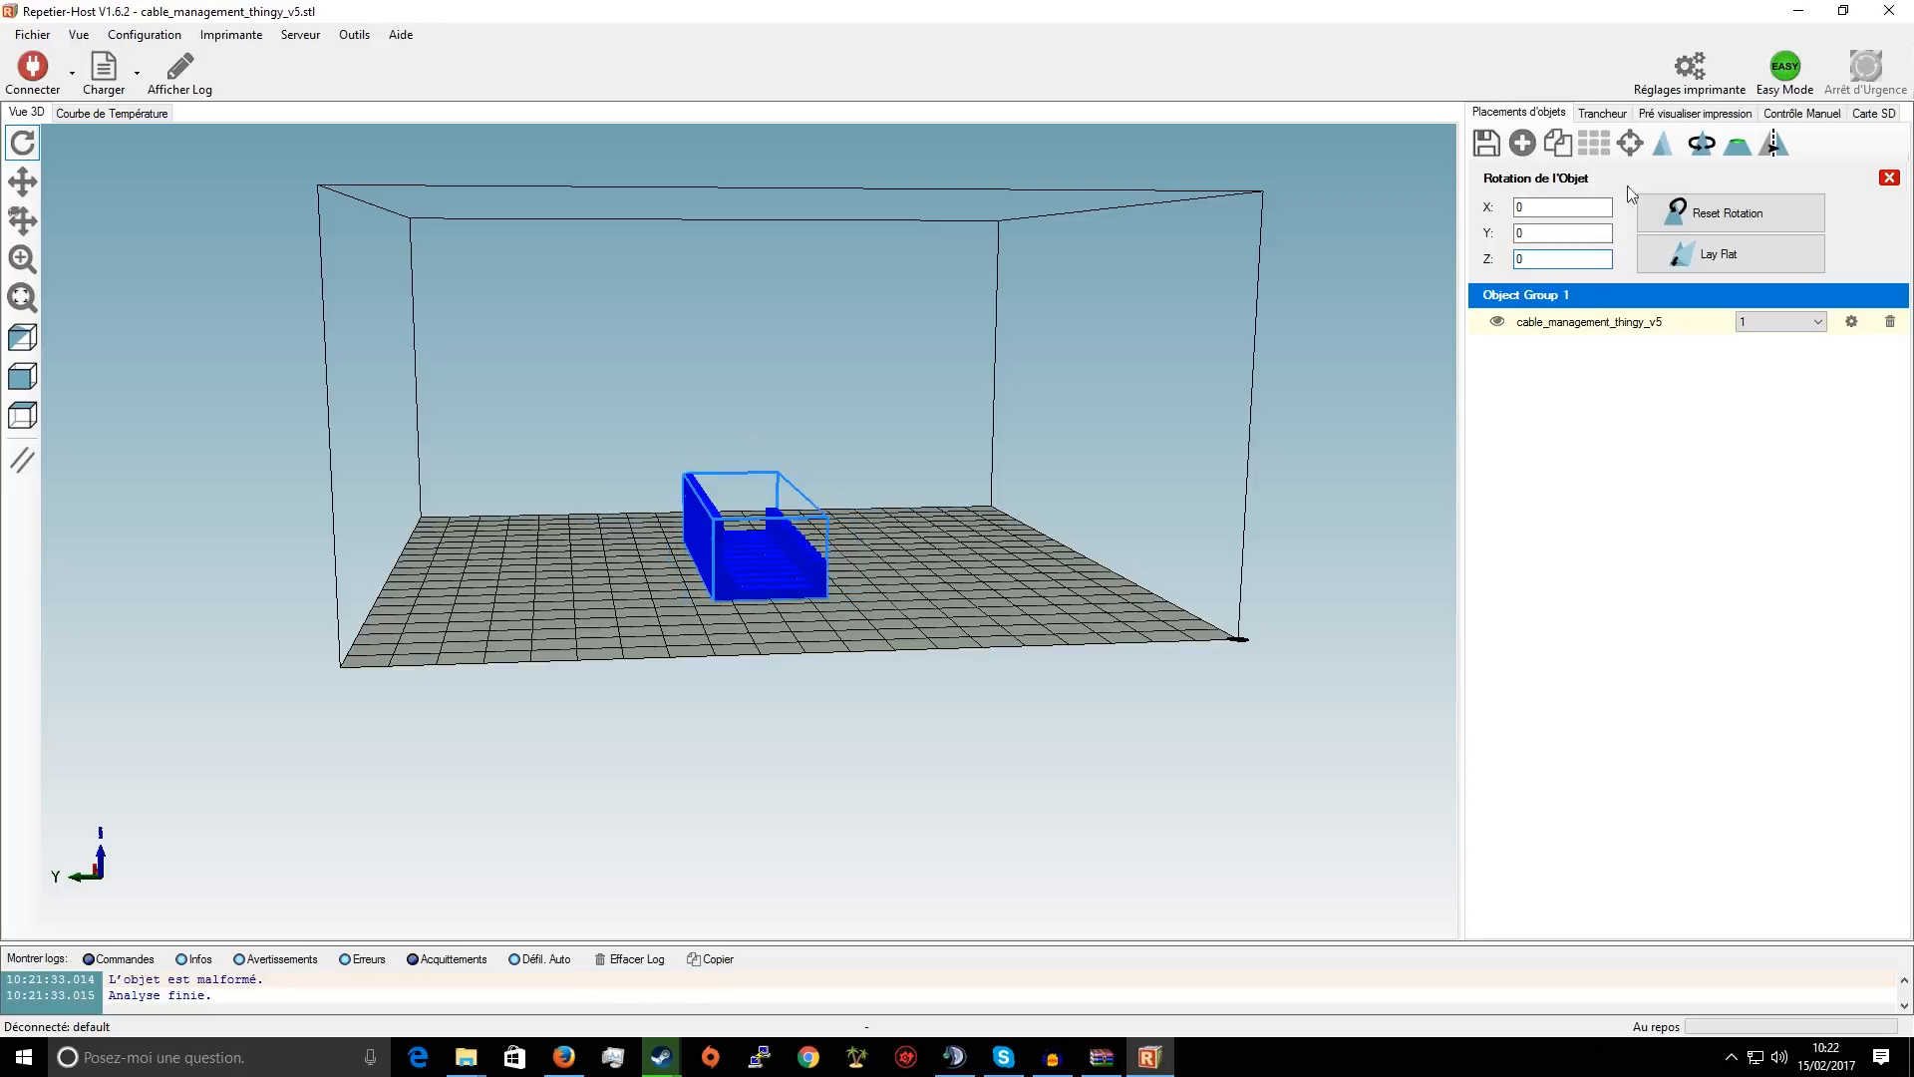
# Show the cross section of the cable holder and view it from a raised angle
pyautogui.click(1745, 142)
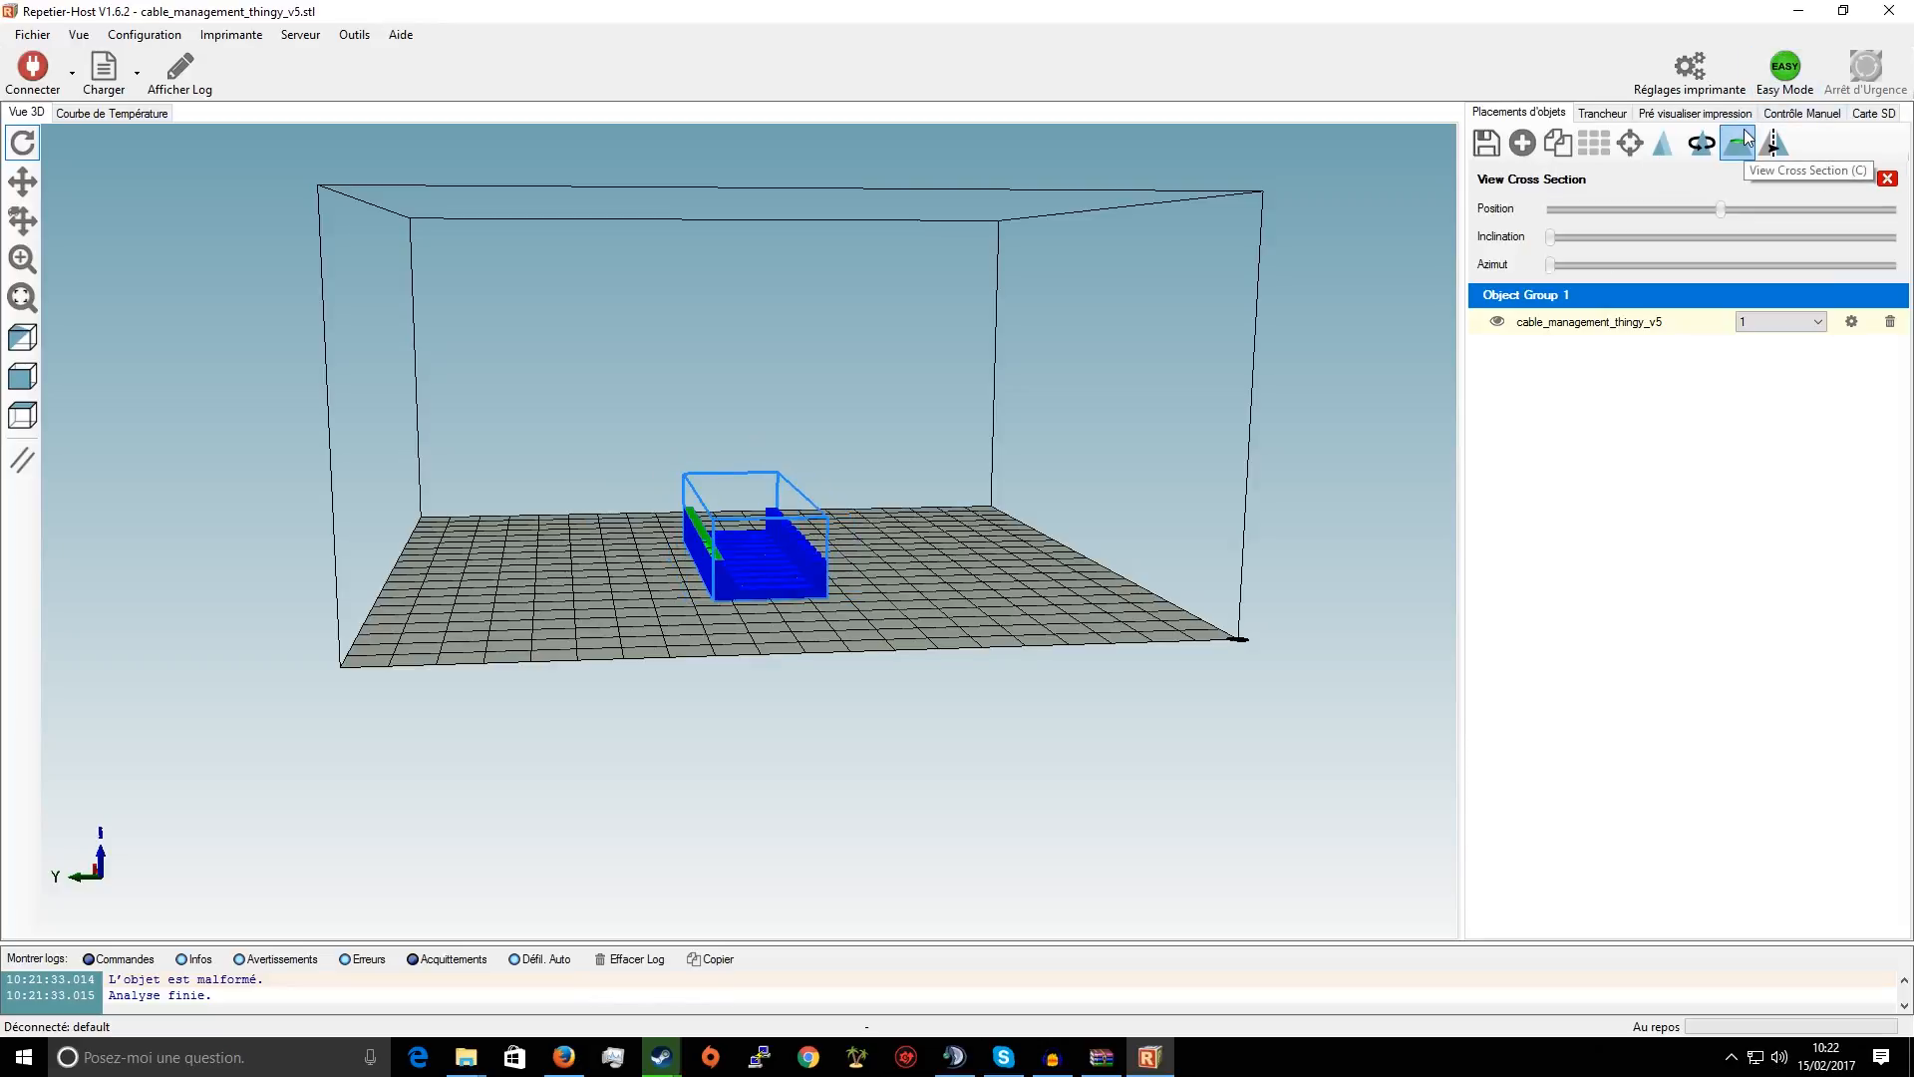
pyautogui.moveTo(1140, 381); pyautogui.dragTo(957, 140)
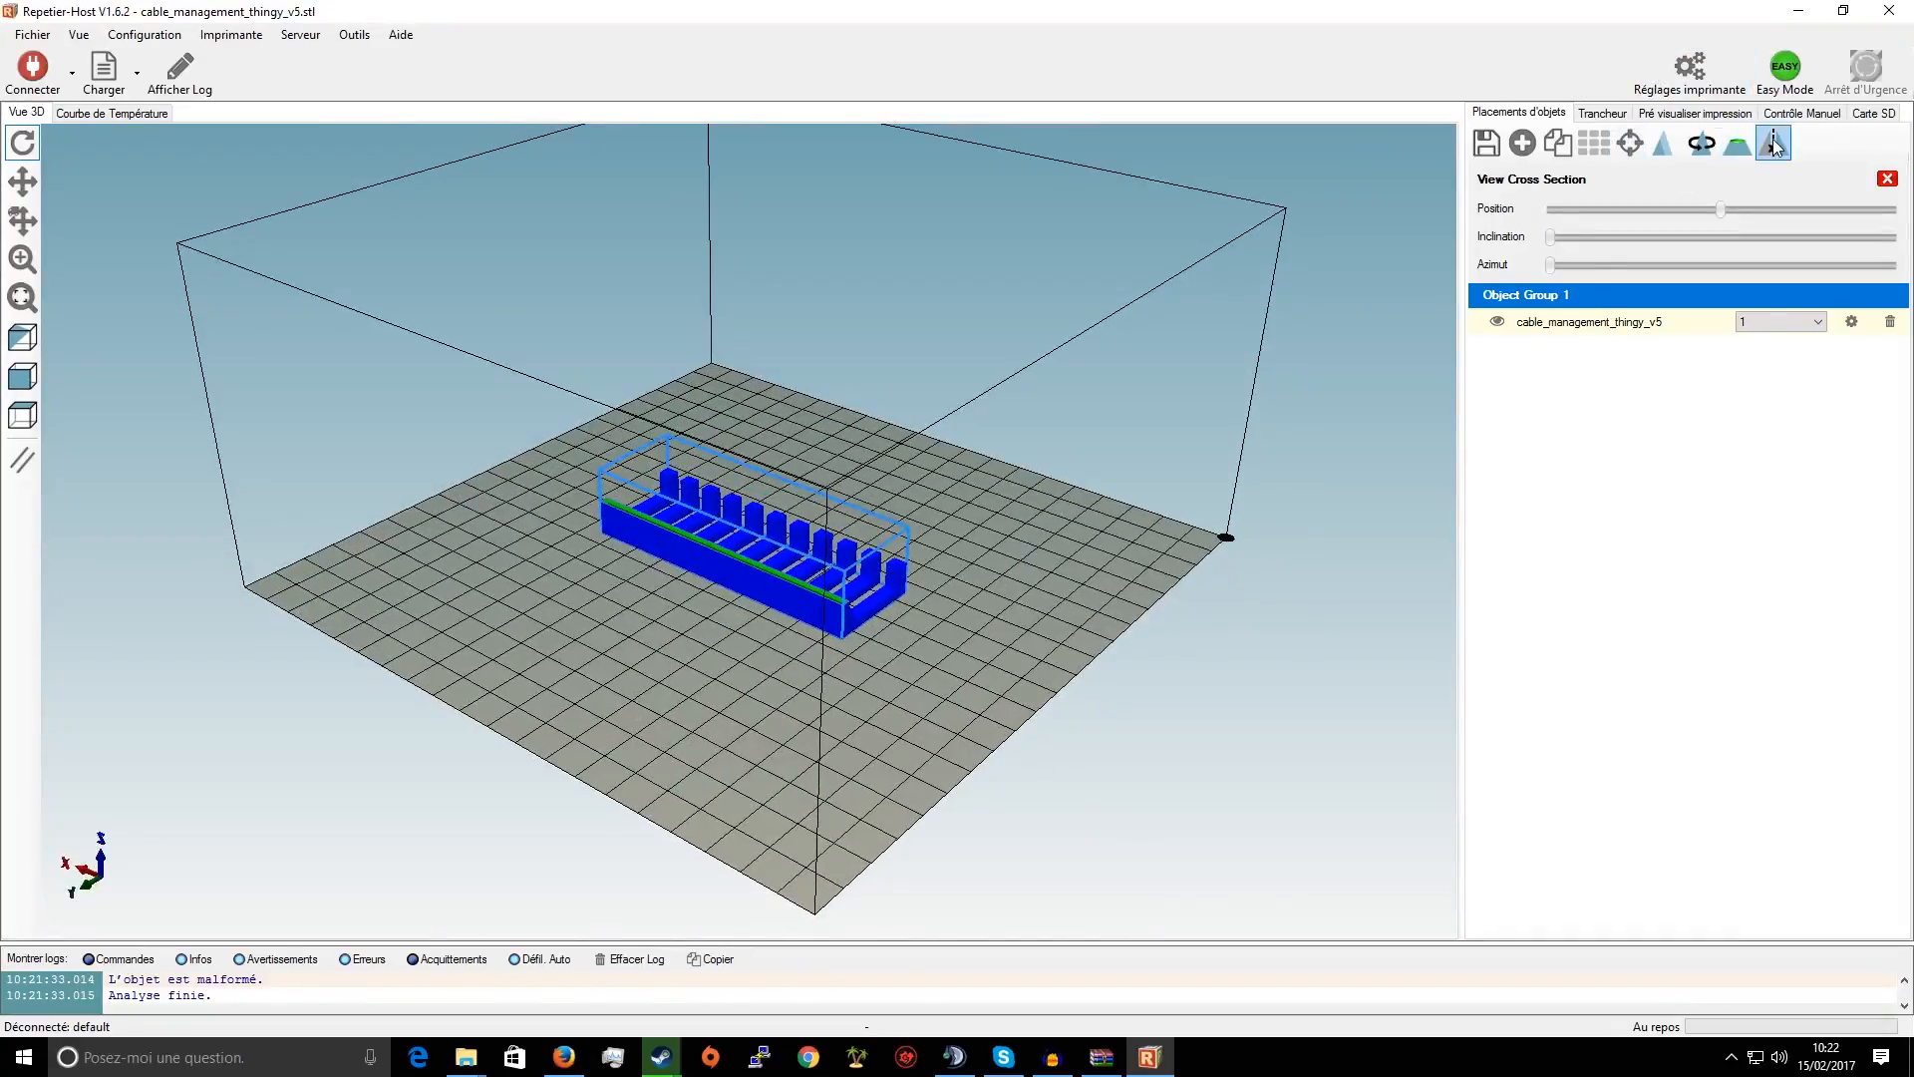
# Set the slicer's infill density to 70% and review the infill pattern choices, keeping honeycomb
pyautogui.click(1617, 117)
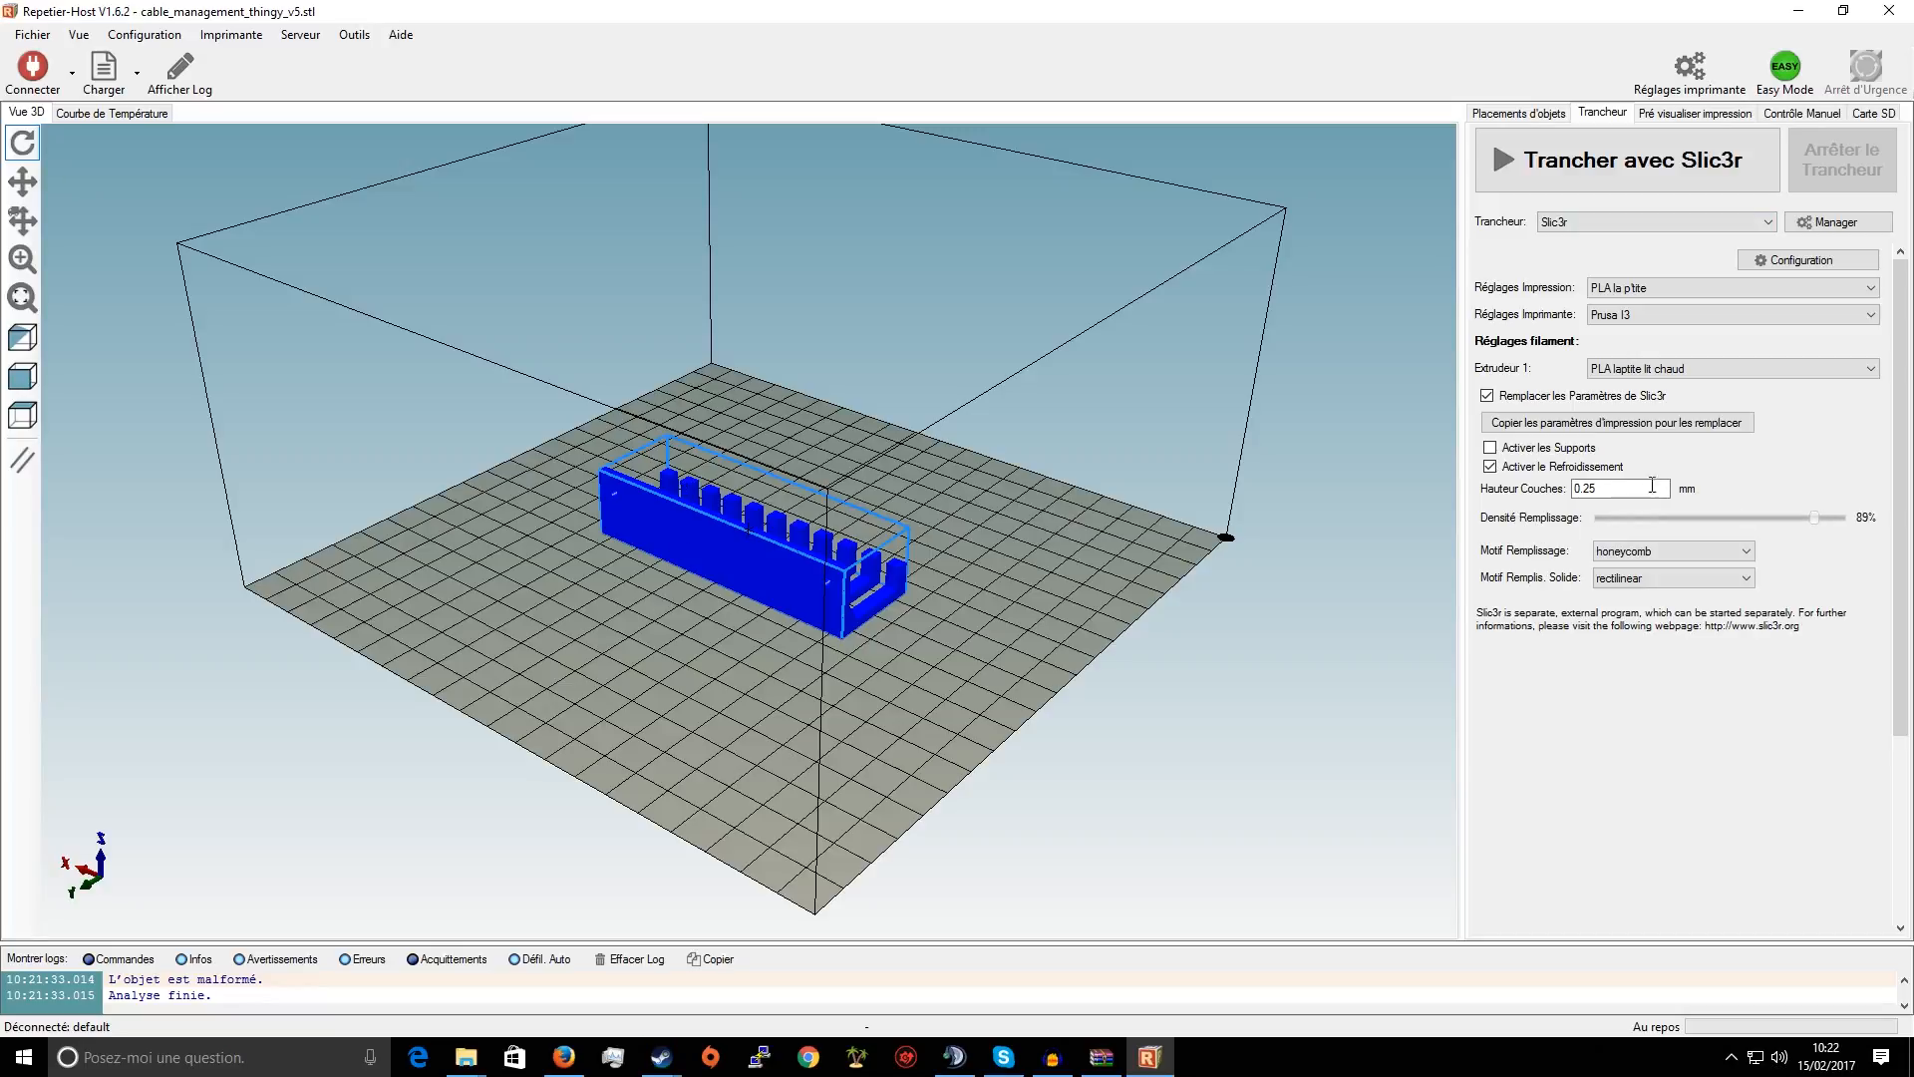
pyautogui.moveTo(1817, 518); pyautogui.dragTo(1773, 499)
pyautogui.click(1701, 552)
pyautogui.click(1701, 553)
# Examine the cable holder from above and the sides, and review the solid infill pattern and layer height settings
pyautogui.moveTo(1368, 588); pyautogui.dragTo(662, 444)
pyautogui.scroll(8, 823, 478)
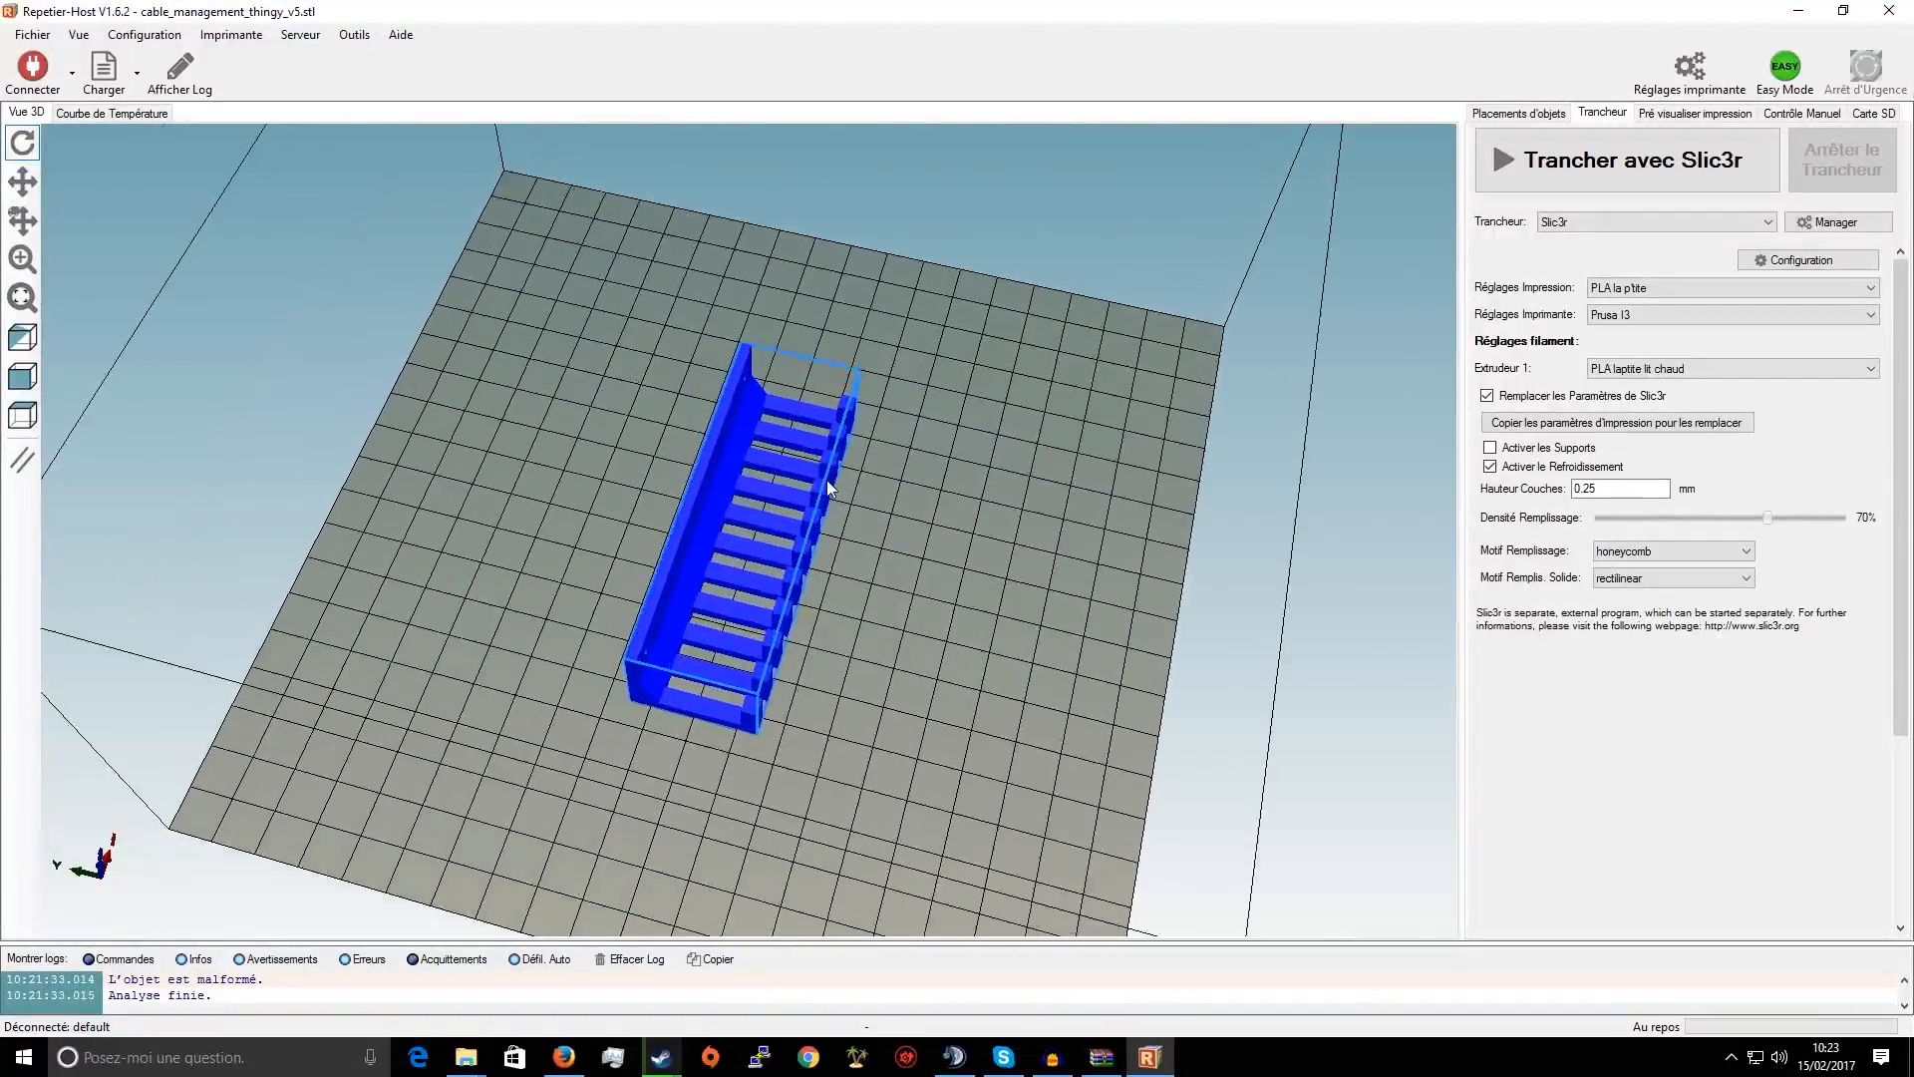
pyautogui.moveTo(791, 542); pyautogui.dragTo(796, 317)
pyautogui.moveTo(882, 553); pyautogui.dragTo(862, 624)
pyautogui.click(1679, 578)
pyautogui.click(1678, 578)
pyautogui.moveTo(1369, 626); pyautogui.dragTo(590, 608)
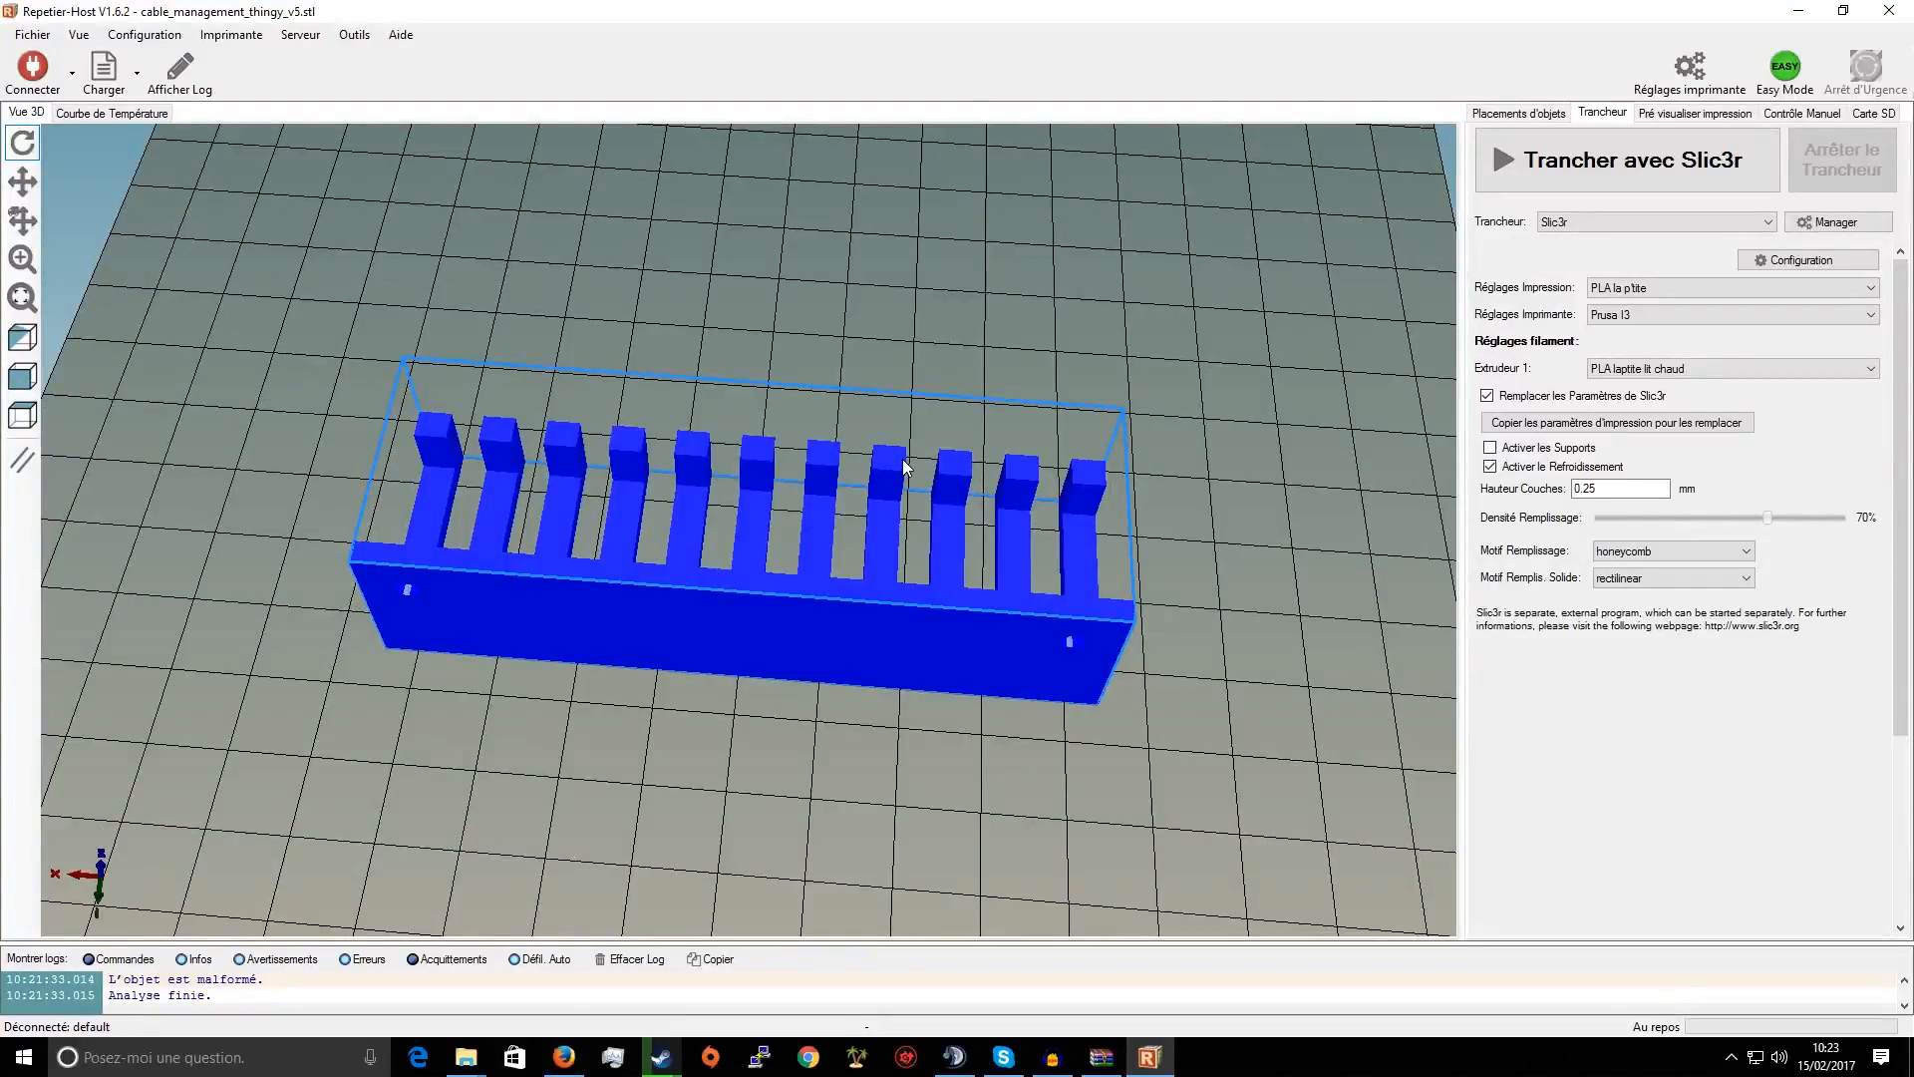
pyautogui.moveTo(1261, 589); pyautogui.dragTo(1435, 389)
pyautogui.click(1608, 489)
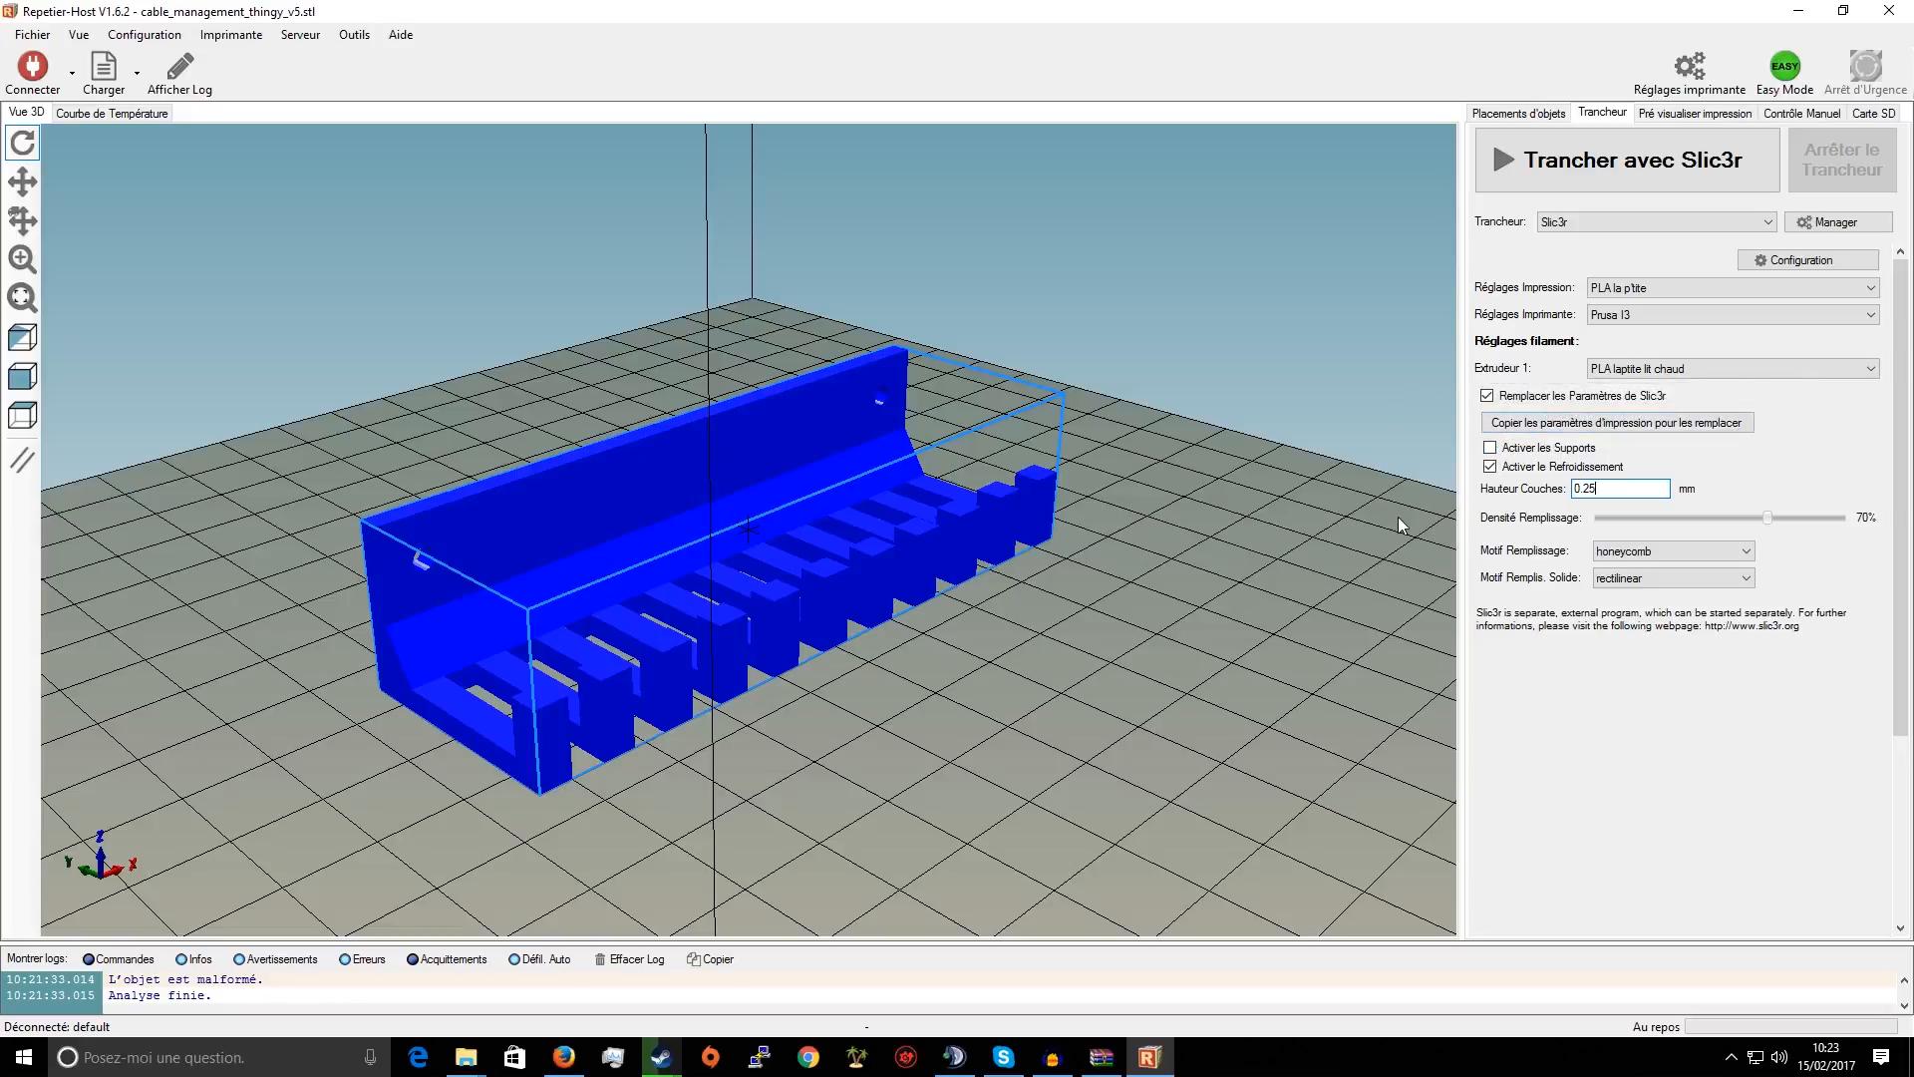
pyautogui.click(1490, 113)
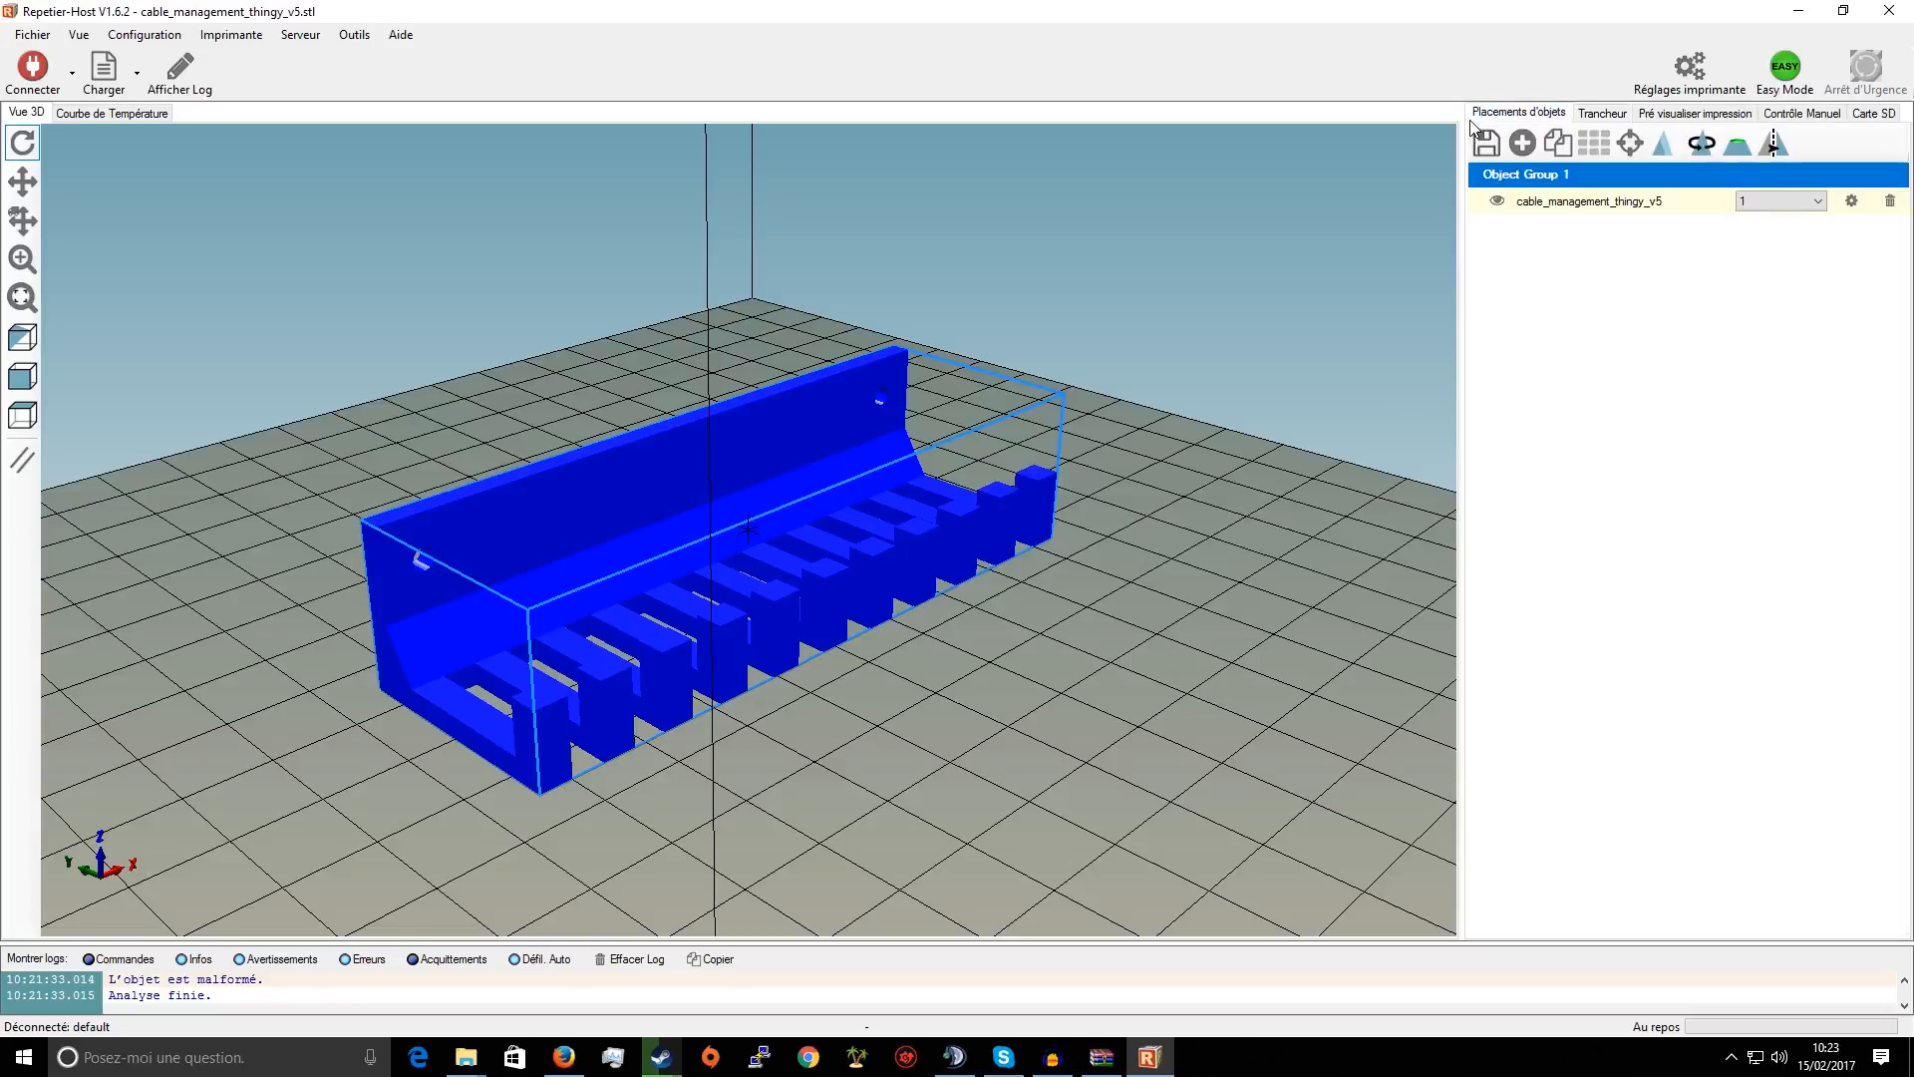
pyautogui.click(1602, 113)
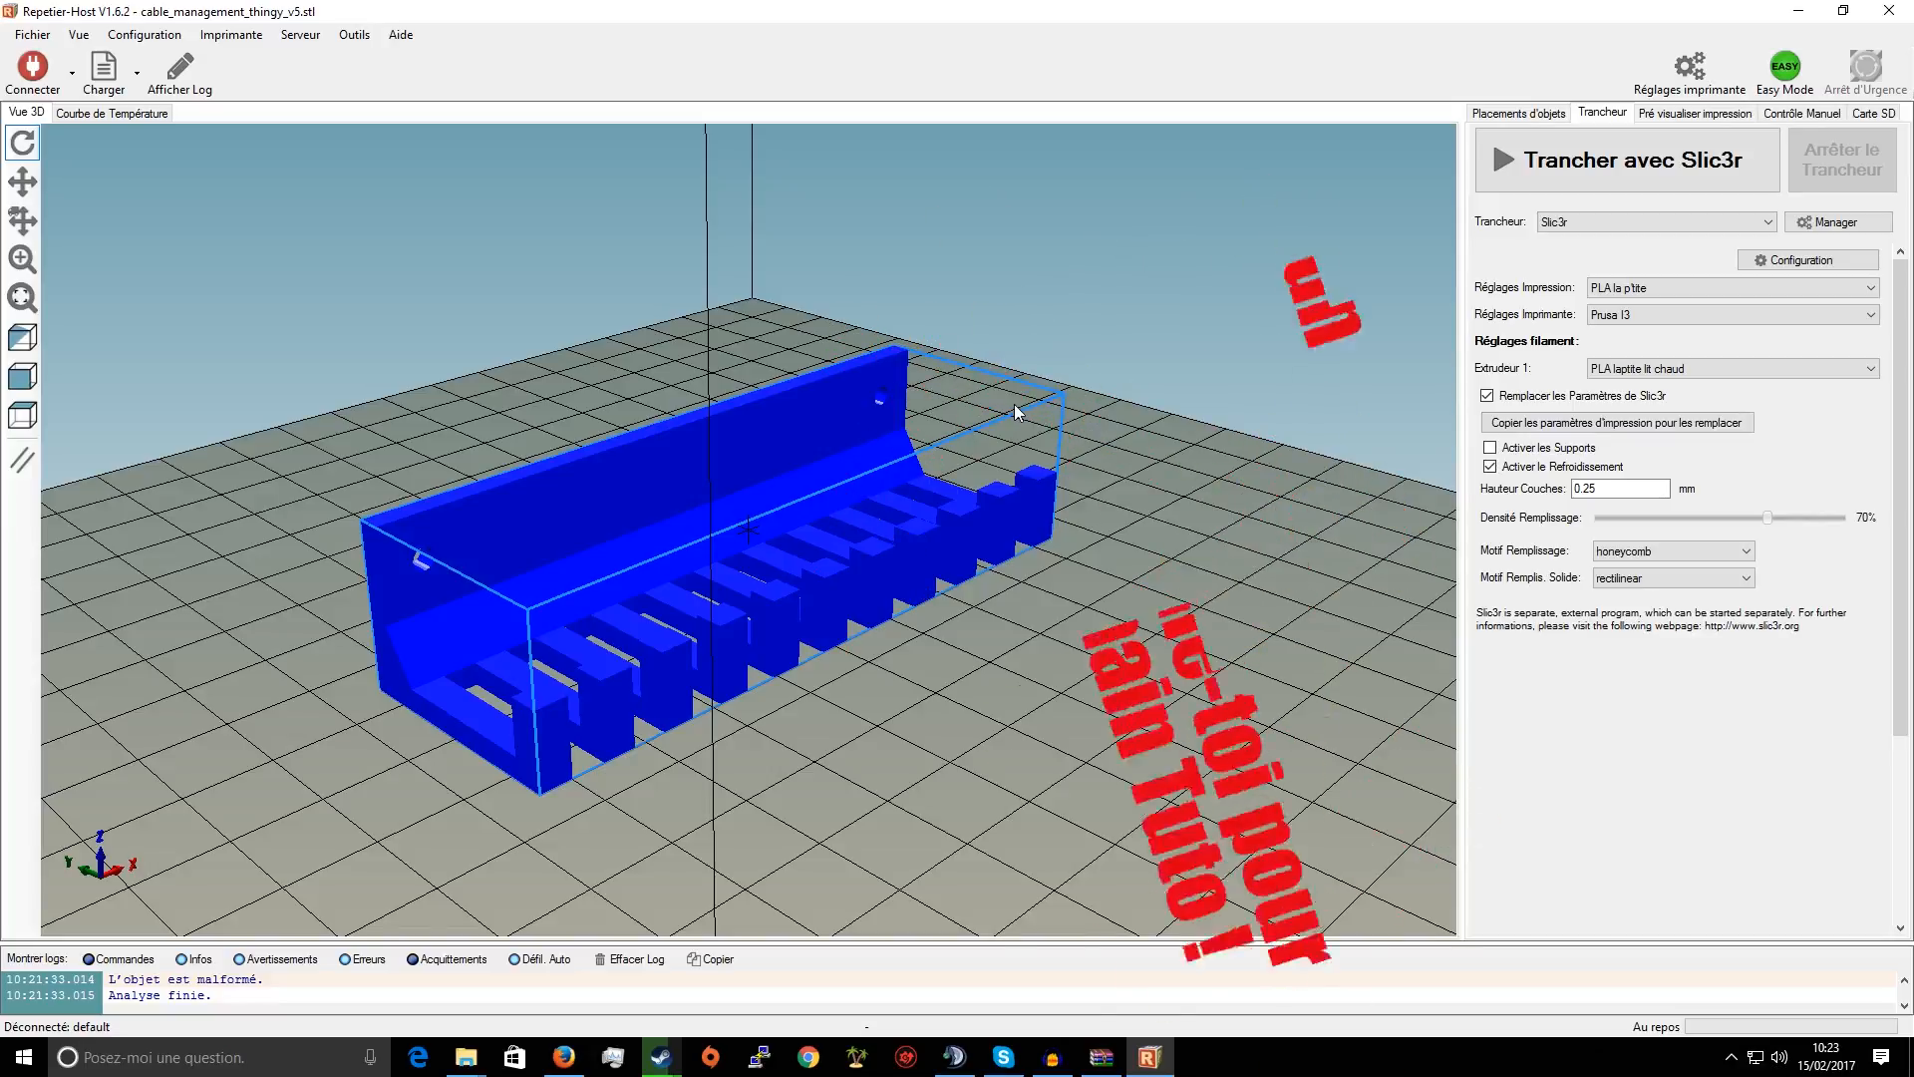
pyautogui.moveTo(1015, 413); pyautogui.dragTo(995, 598)
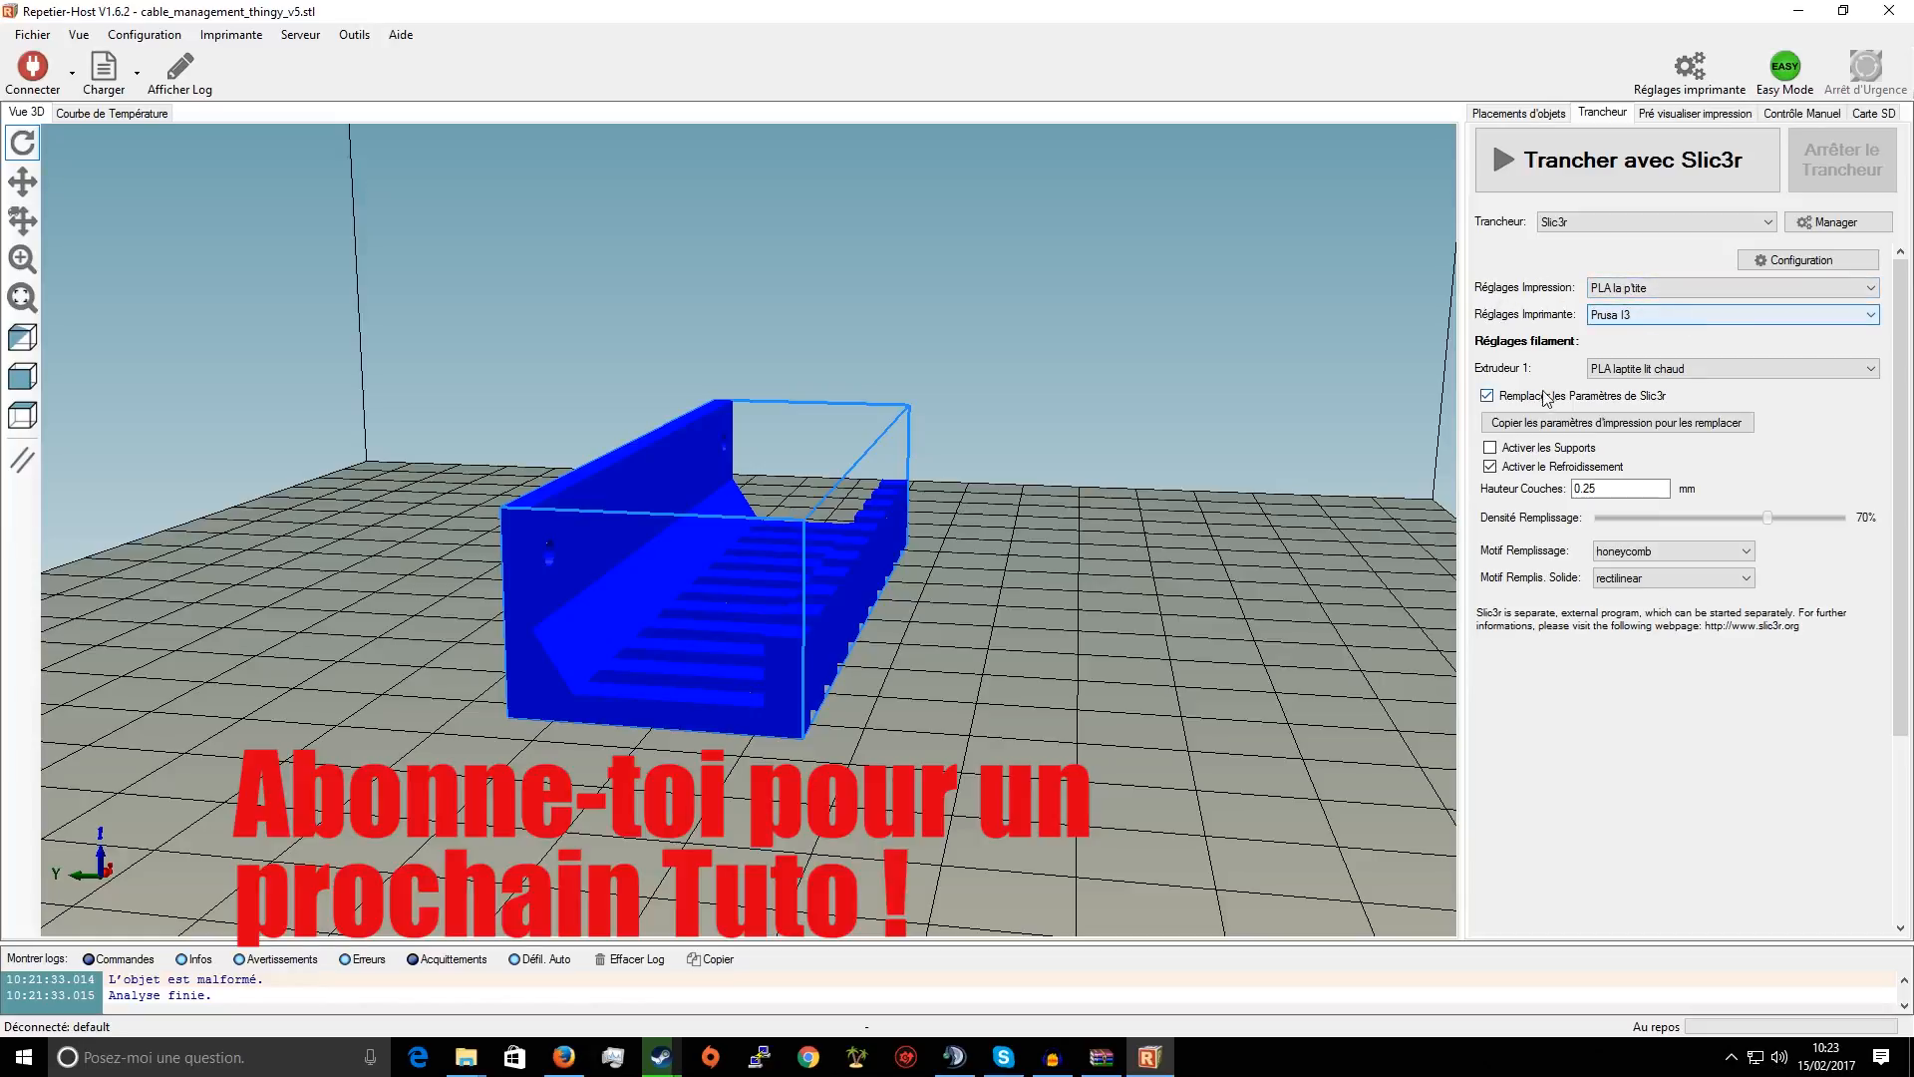
# Open the Slic3r configuration, review the layer, infill and filament settings, and close it
pyautogui.click(1774, 259)
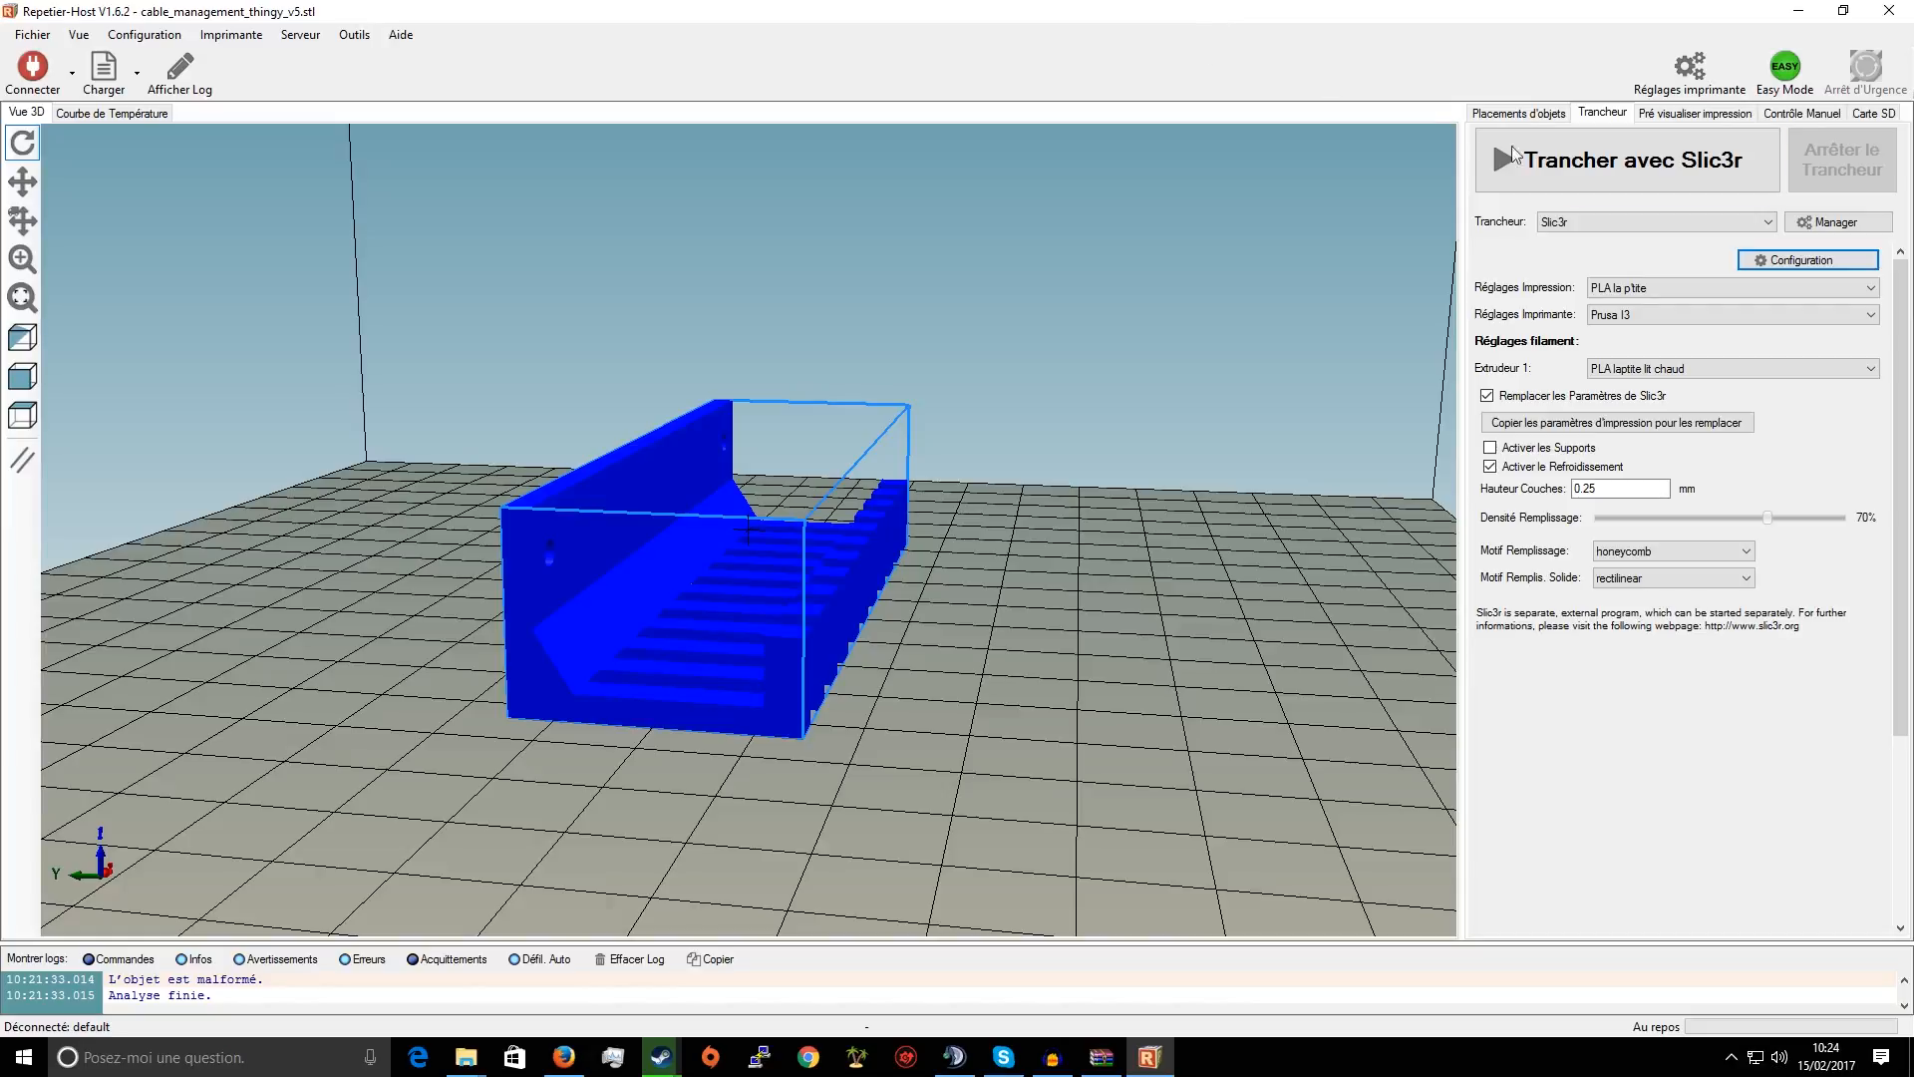
pyautogui.click(1802, 259)
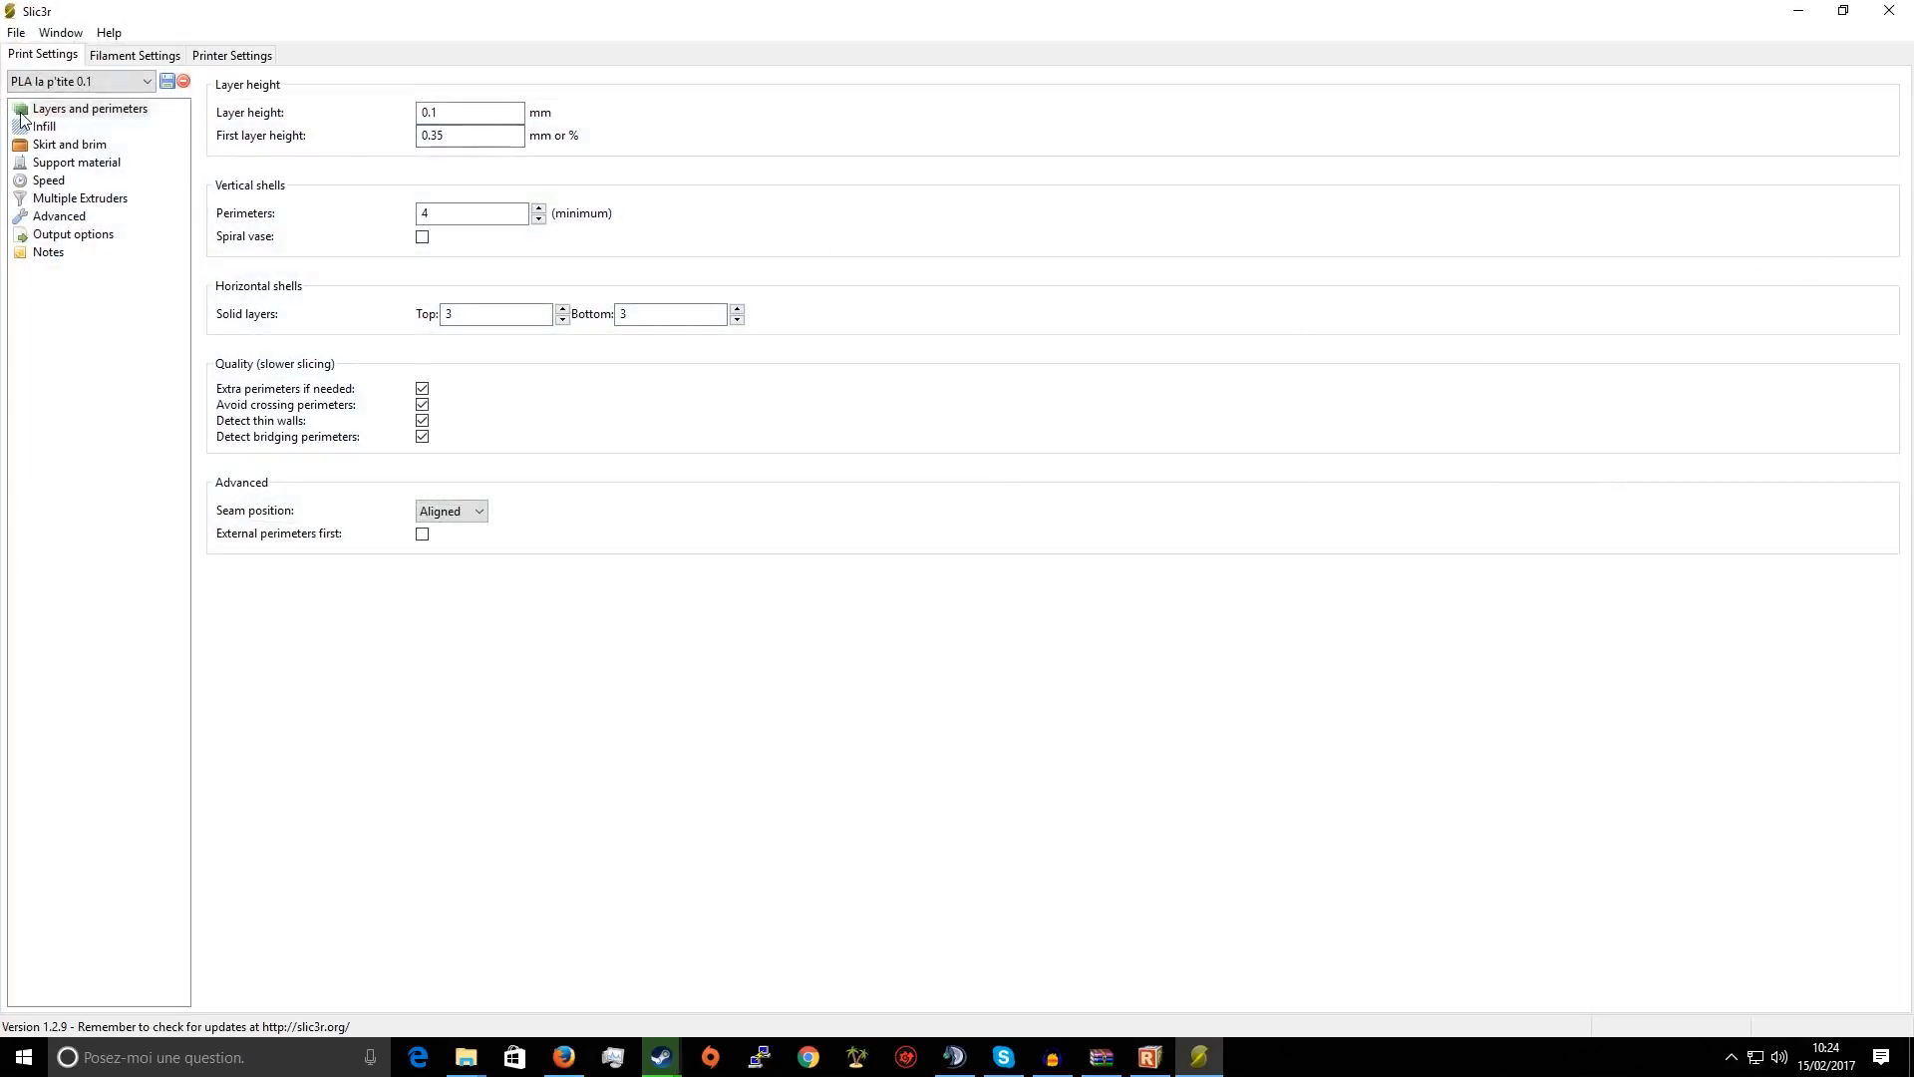
pyautogui.click(49, 128)
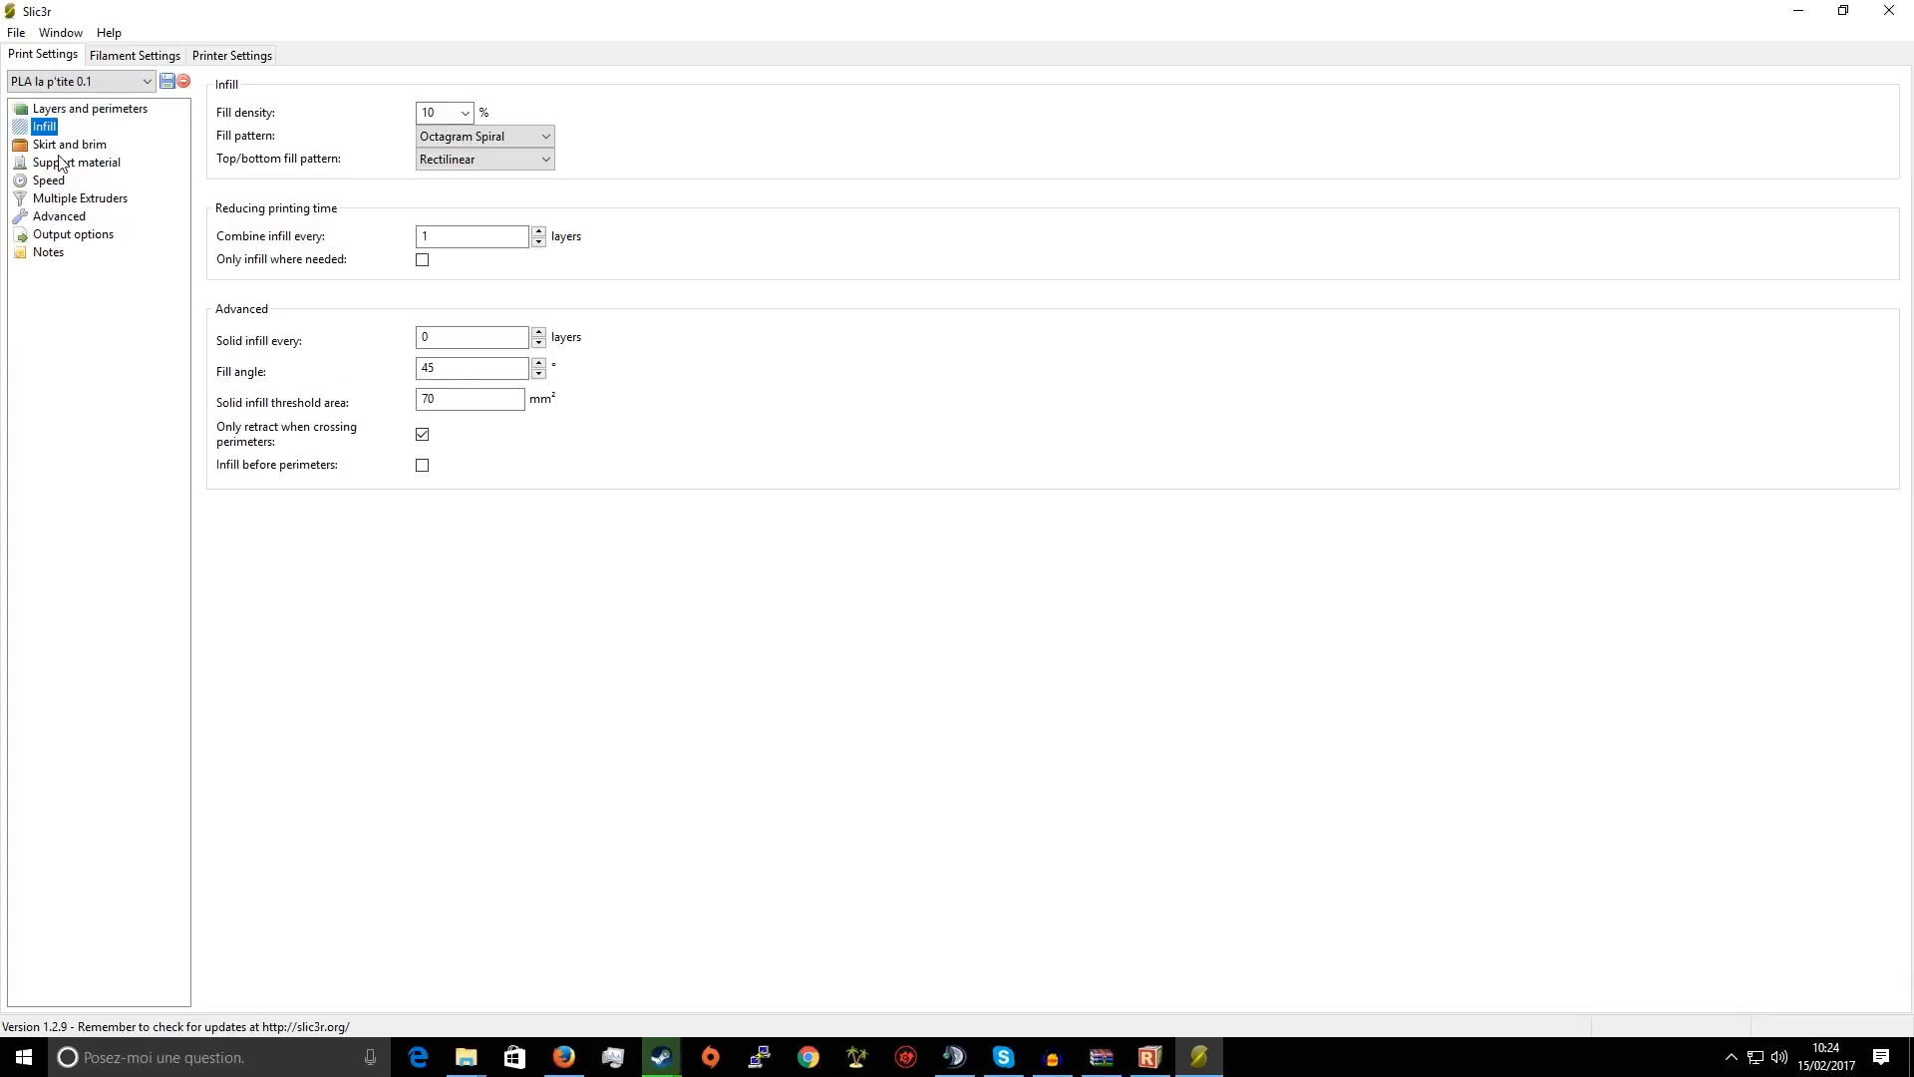
pyautogui.click(139, 55)
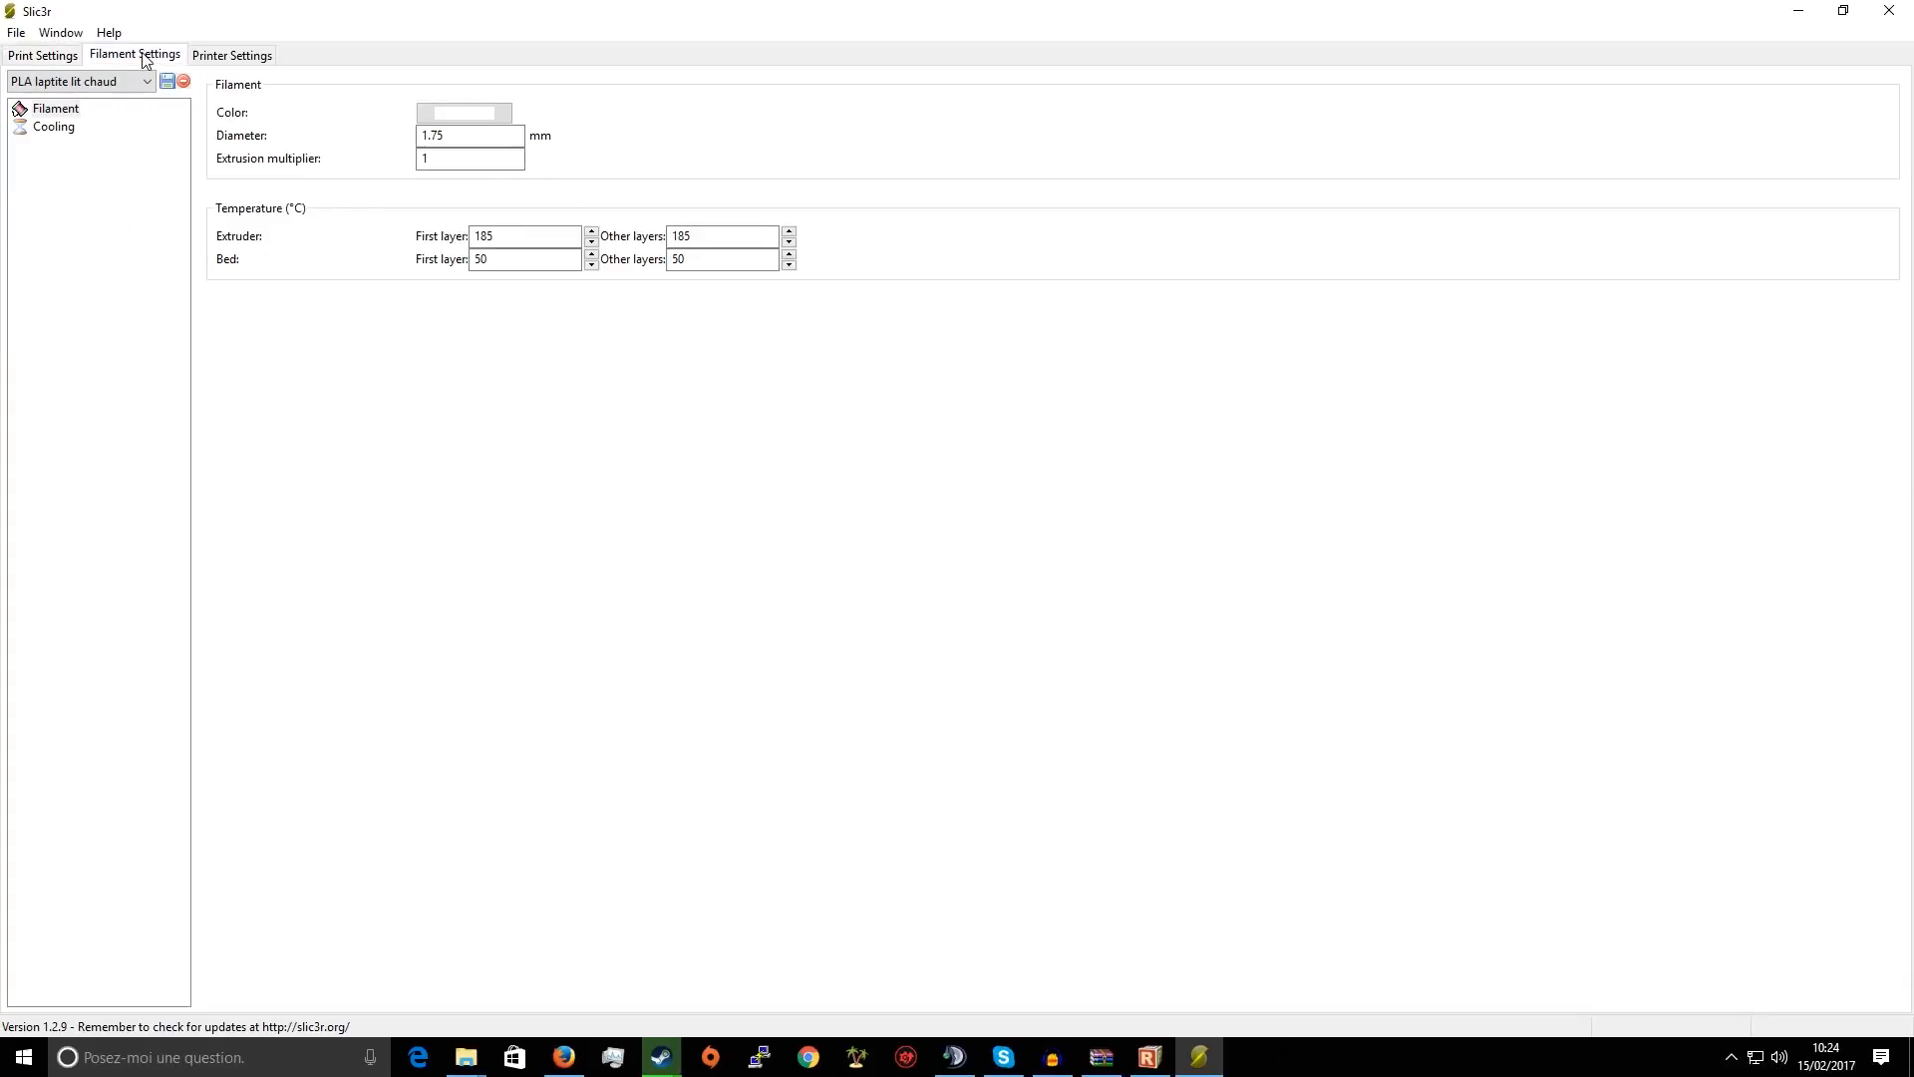
pyautogui.doubleClick(688, 5)
pyautogui.click(1761, 147)
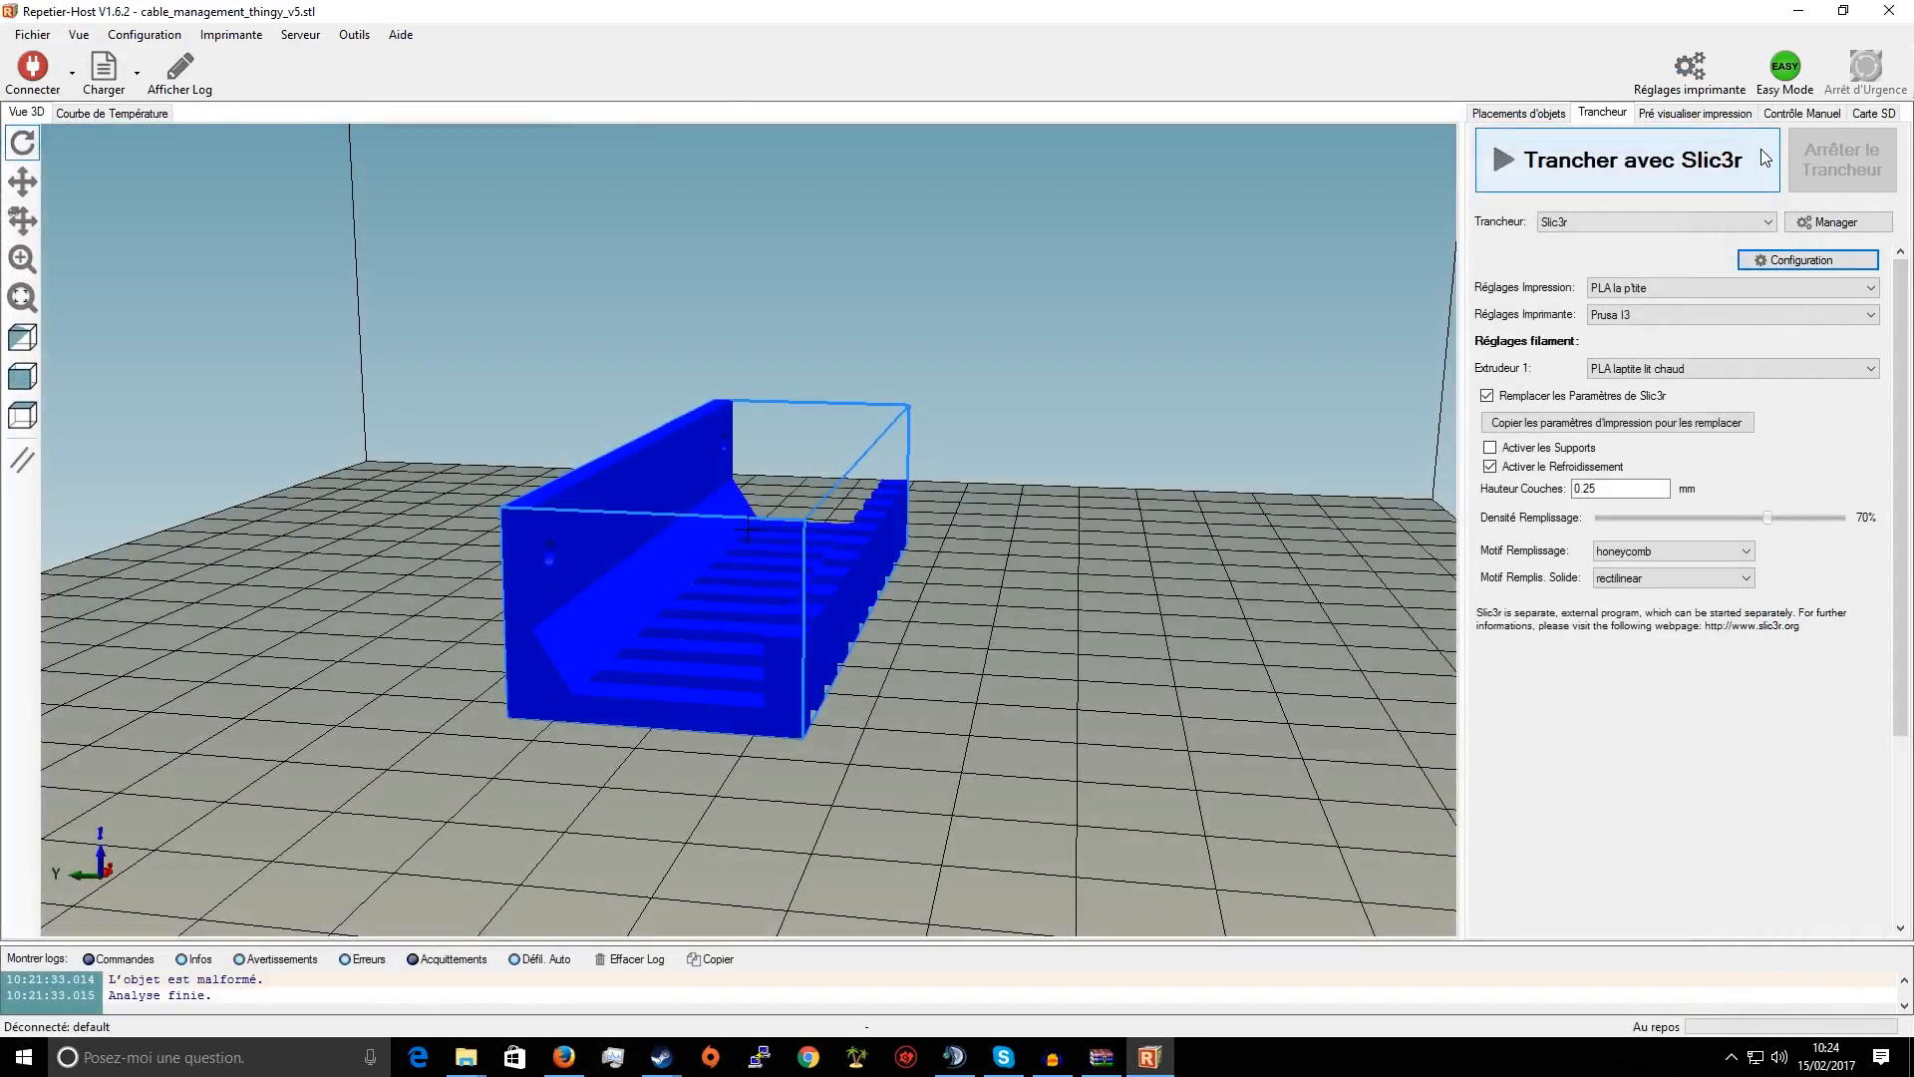
# Slice the cable holder with Slic3r and view the sliced result in the print preview
pyautogui.click(1643, 155)
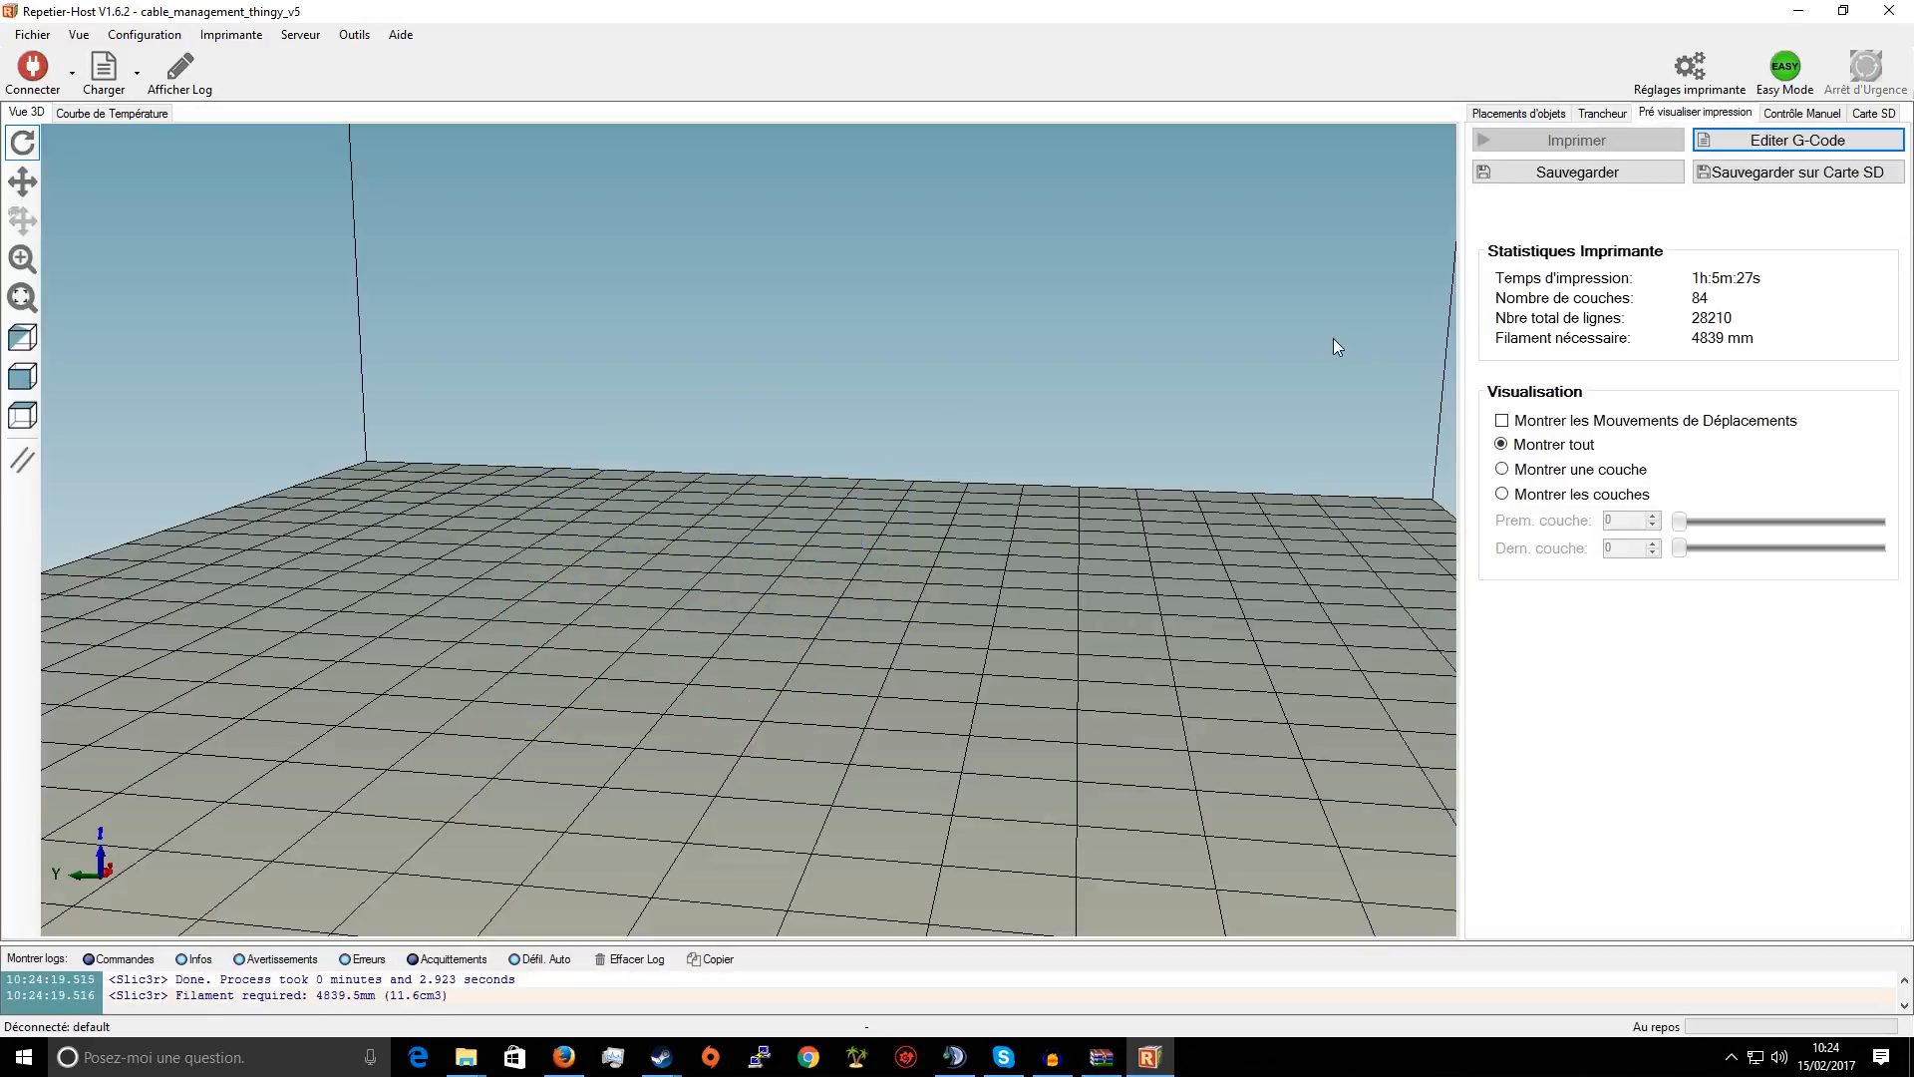
pyautogui.moveTo(1001, 349); pyautogui.dragTo(1059, 469)
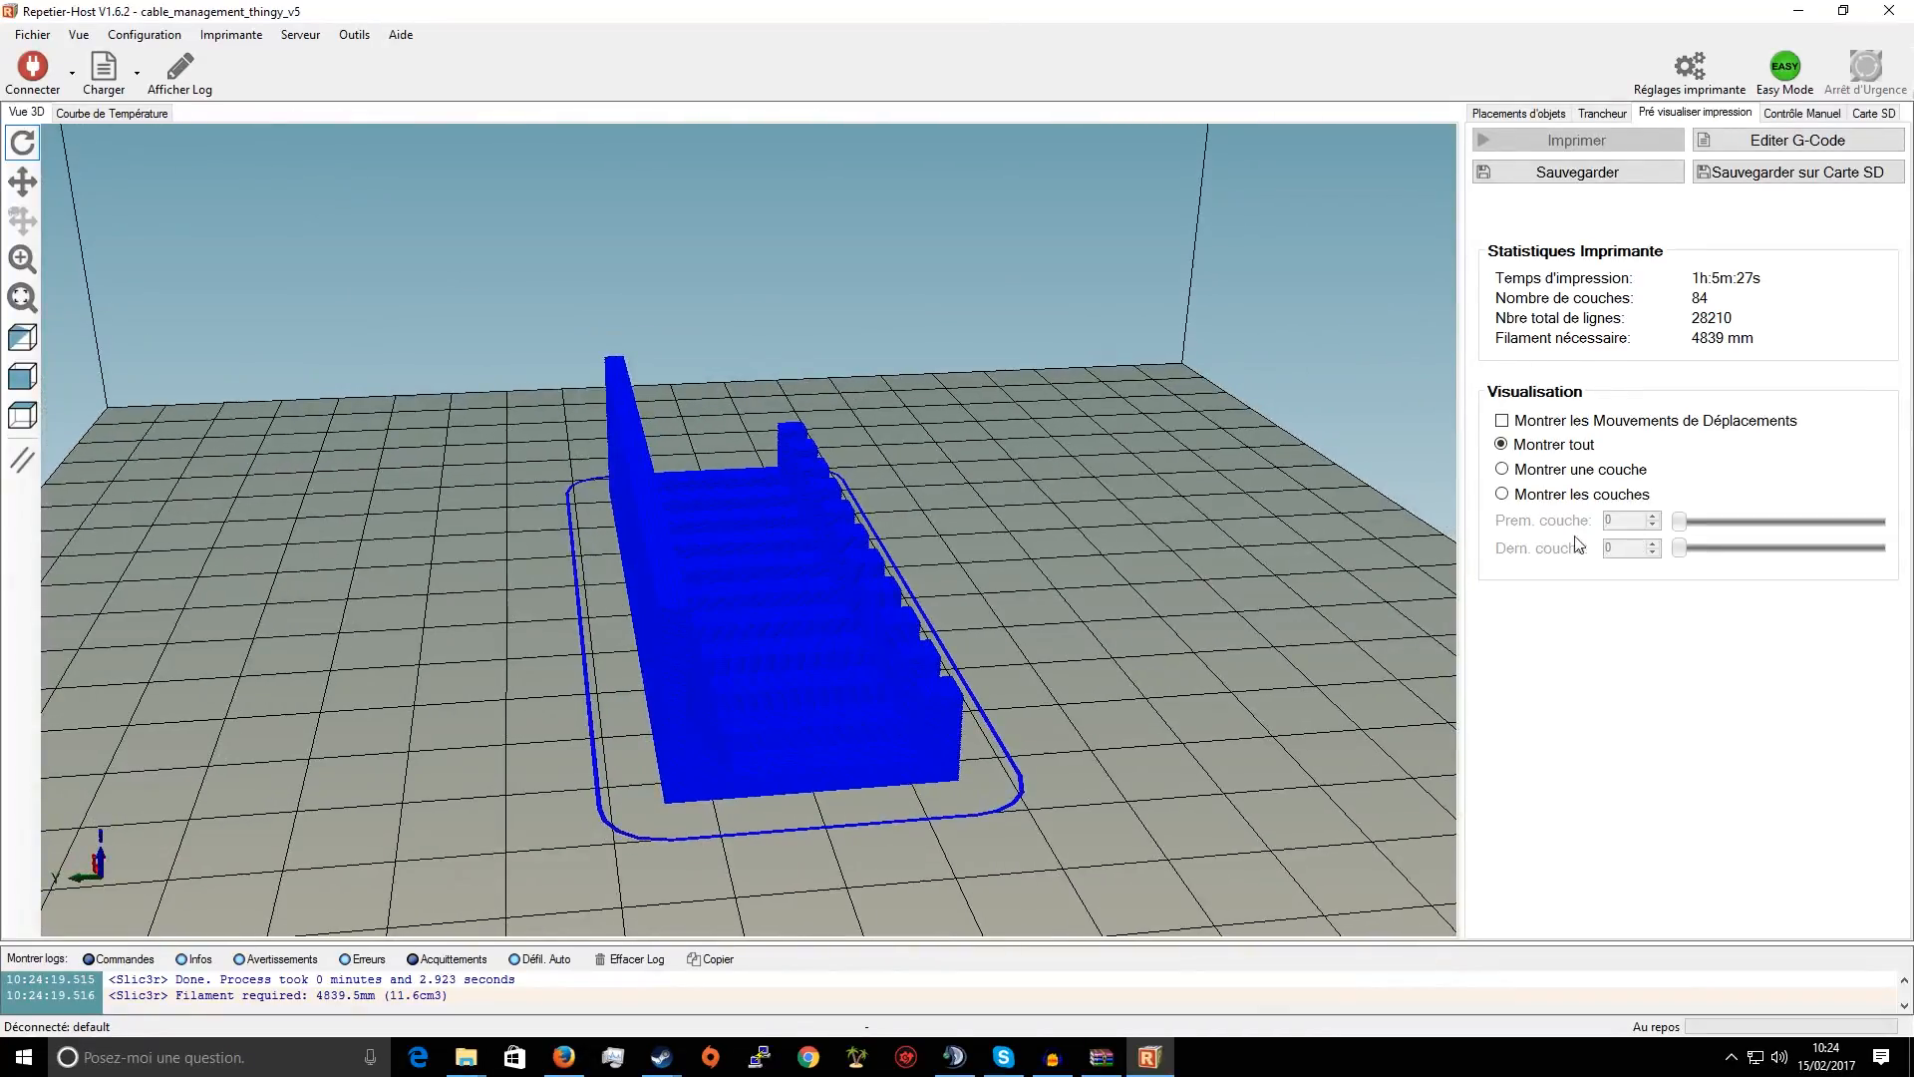
# Restrict the print preview to a range of layers and raise the first displayed layer to 23
pyautogui.click(1502, 494)
pyautogui.moveTo(1283, 548); pyautogui.dragTo(1086, 636)
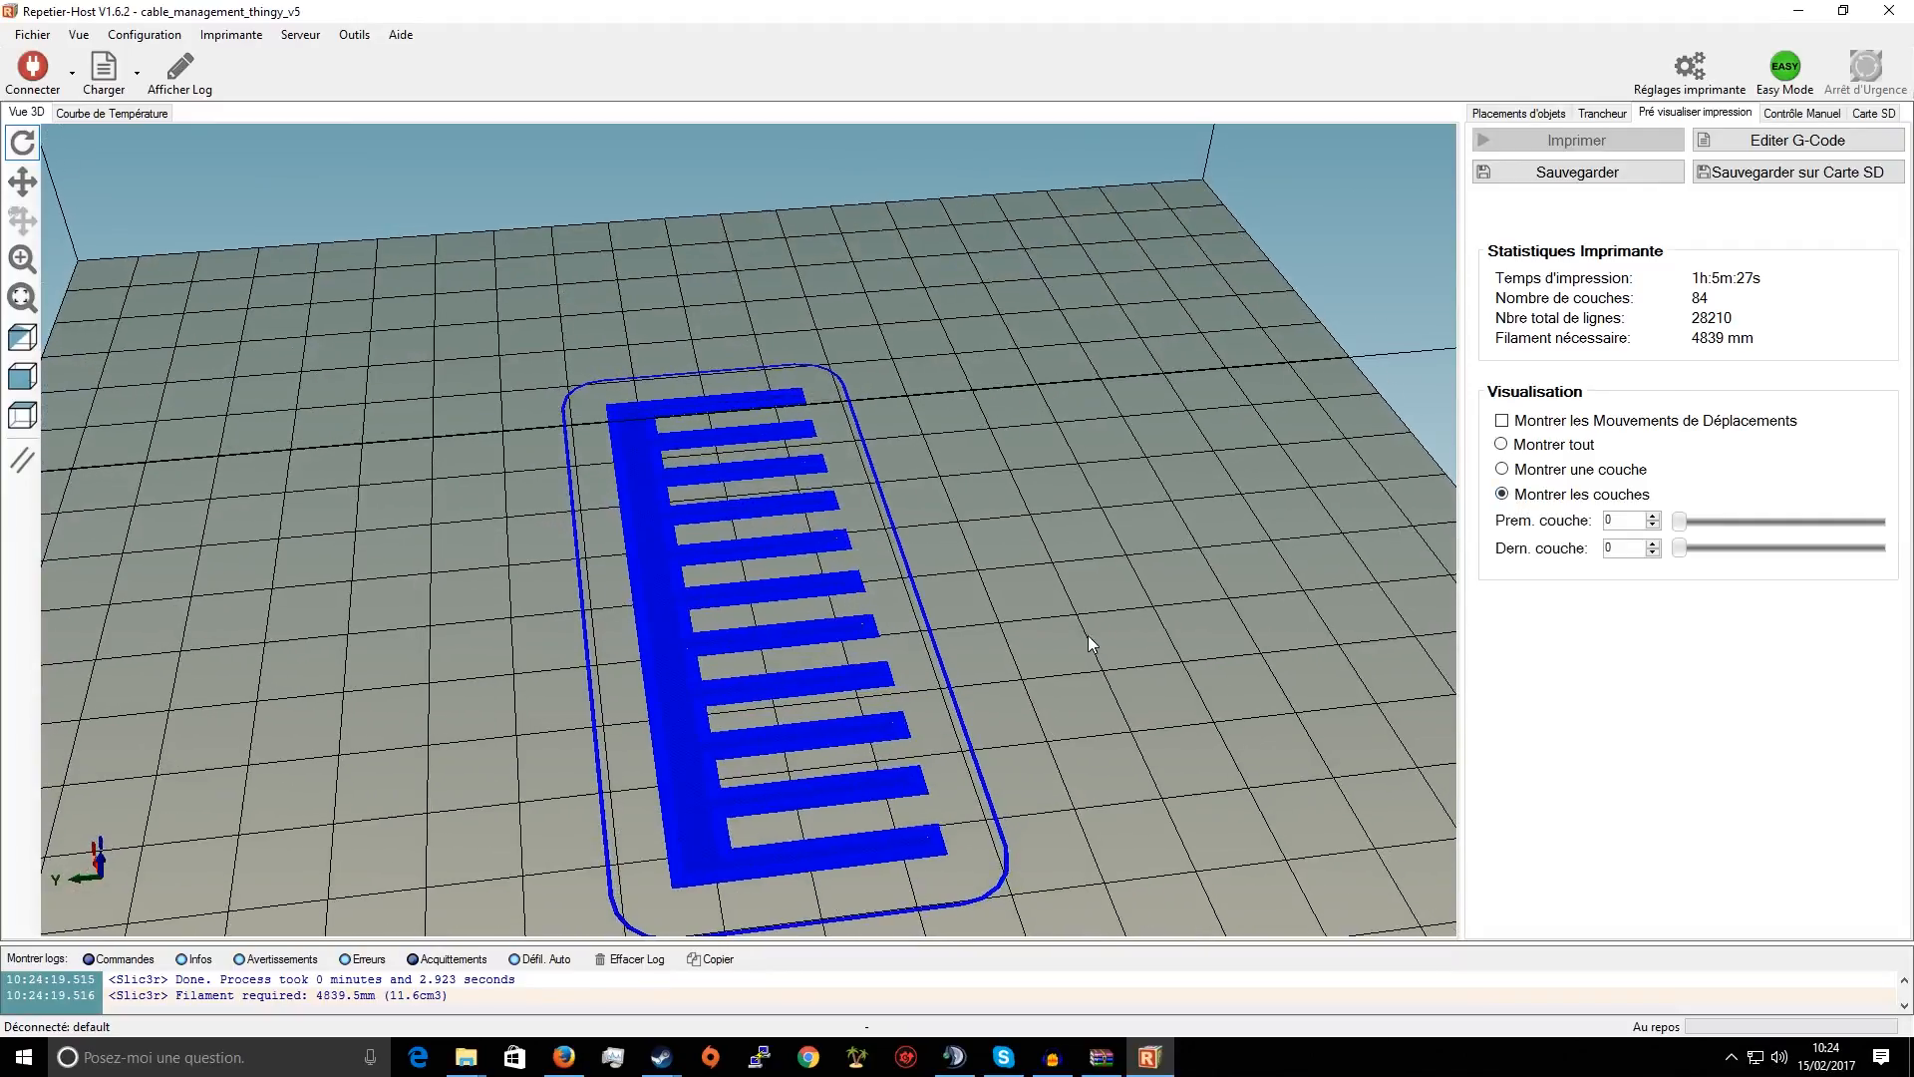
pyautogui.click(1653, 520)
pyautogui.click(1653, 520)
pyautogui.click(1653, 521)
pyautogui.click(1653, 521)
pyautogui.click(1653, 520)
pyautogui.click(1653, 521)
pyautogui.click(1653, 520)
pyautogui.click(1653, 521)
pyautogui.click(1653, 520)
pyautogui.click(1653, 520)
pyautogui.click(1653, 521)
pyautogui.click(1653, 520)
pyautogui.click(1653, 520)
pyautogui.click(1653, 520)
pyautogui.click(1653, 520)
pyautogui.click(1653, 520)
pyautogui.click(1653, 521)
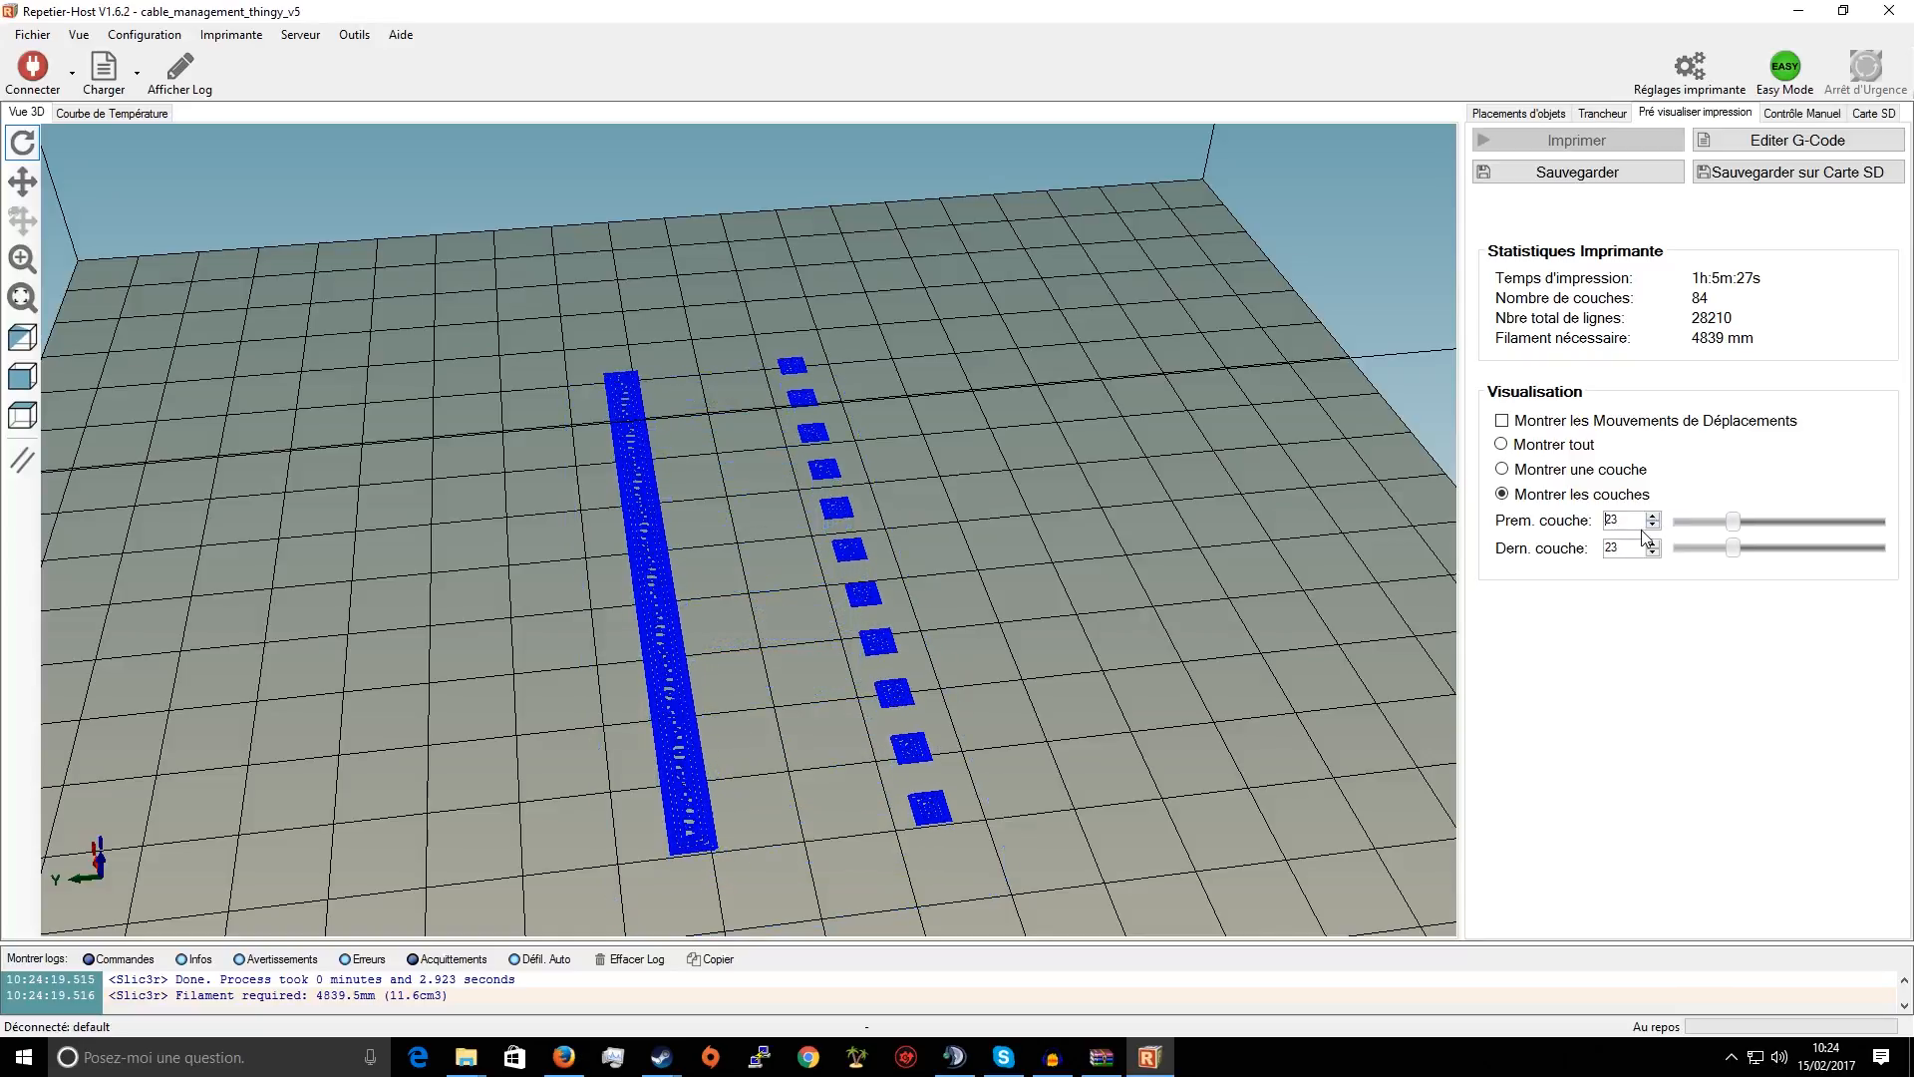
# Lower the first displayed layer of the preview to 5
pyautogui.click(1652, 526)
pyautogui.click(1652, 527)
pyautogui.click(1652, 526)
pyautogui.click(1651, 526)
pyautogui.click(1652, 526)
pyautogui.click(1651, 526)
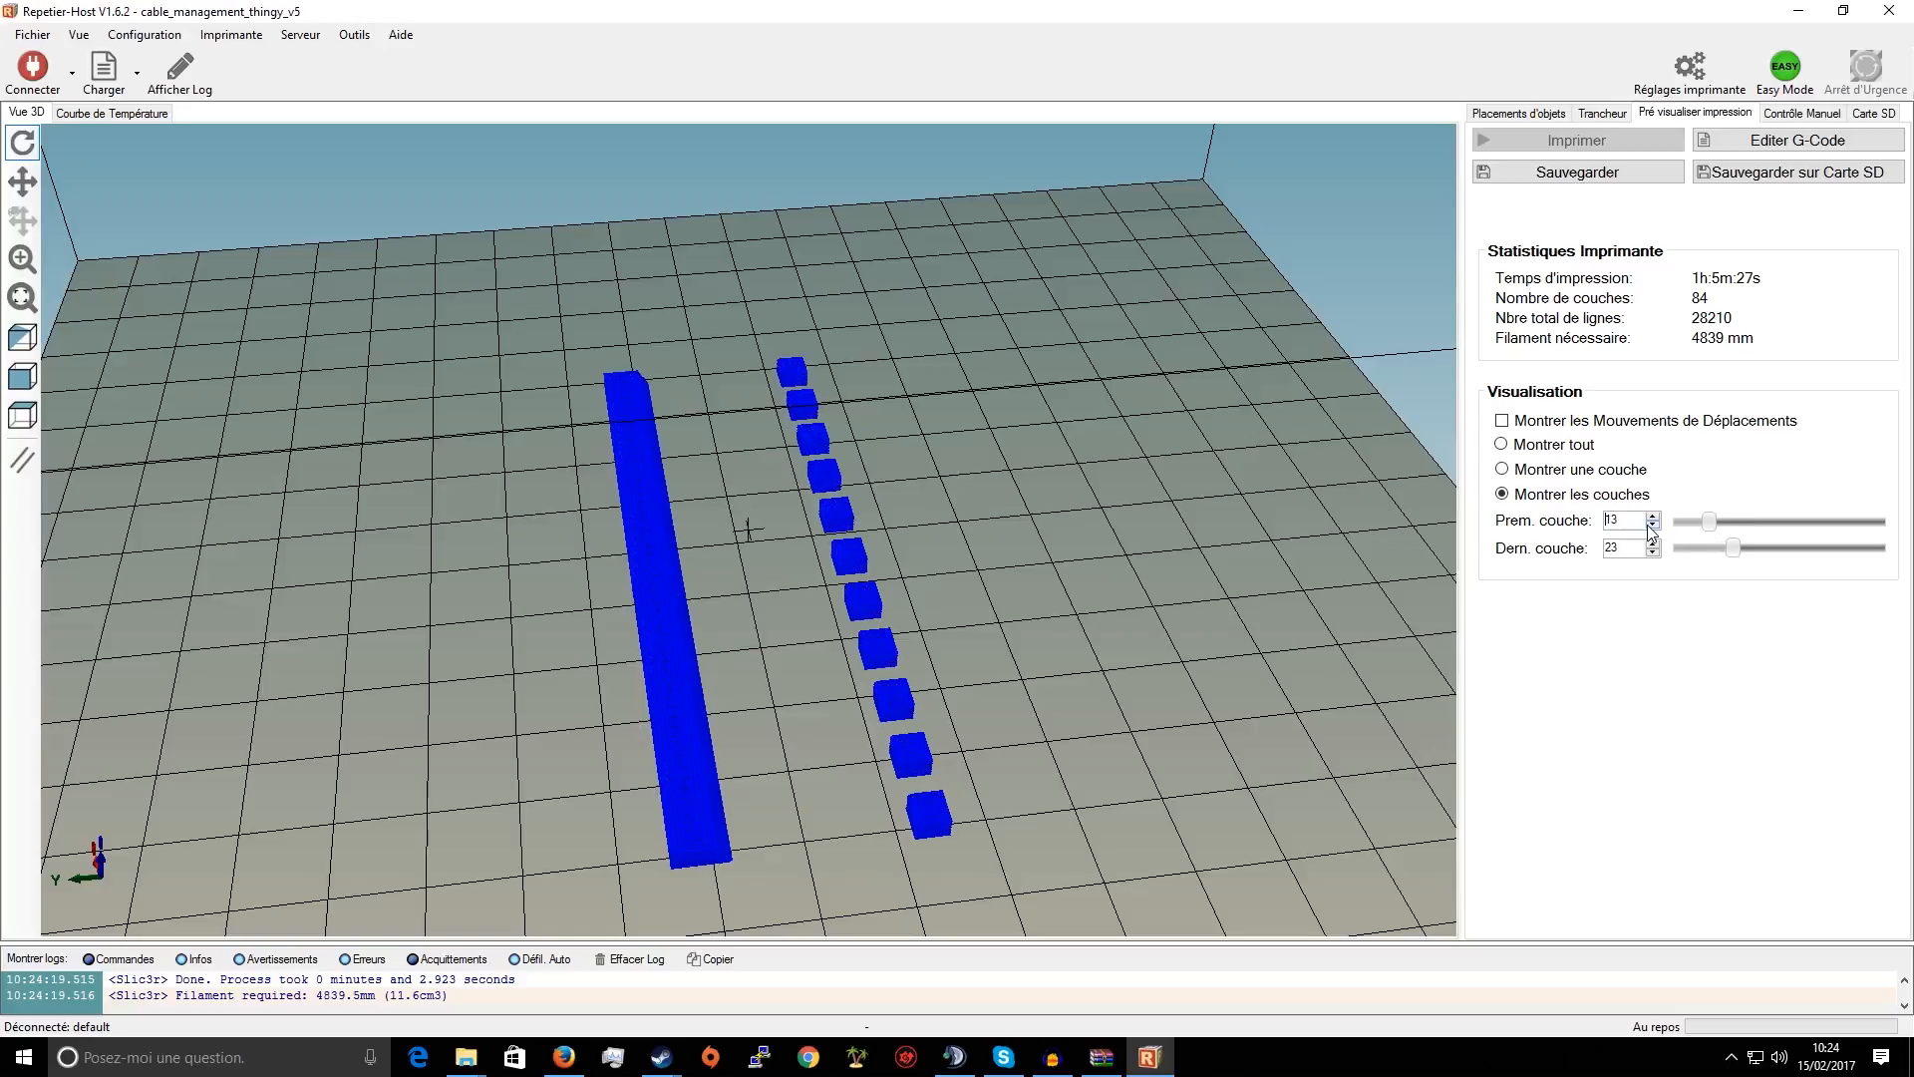
pyautogui.click(1652, 526)
pyautogui.click(1652, 526)
pyautogui.click(1652, 526)
pyautogui.click(1652, 526)
pyautogui.click(1652, 525)
pyautogui.click(1652, 525)
pyautogui.click(1652, 525)
# Raise the last displayed layer of the preview to 55 and view the partial print from the side
pyautogui.click(1652, 543)
pyautogui.click(1652, 543)
pyautogui.click(1652, 543)
pyautogui.click(1652, 543)
pyautogui.click(1652, 544)
pyautogui.click(1652, 543)
pyautogui.click(1652, 543)
pyautogui.click(1652, 543)
pyautogui.click(1652, 543)
pyautogui.click(1652, 544)
pyautogui.click(1652, 545)
pyautogui.click(1652, 545)
pyautogui.click(1652, 544)
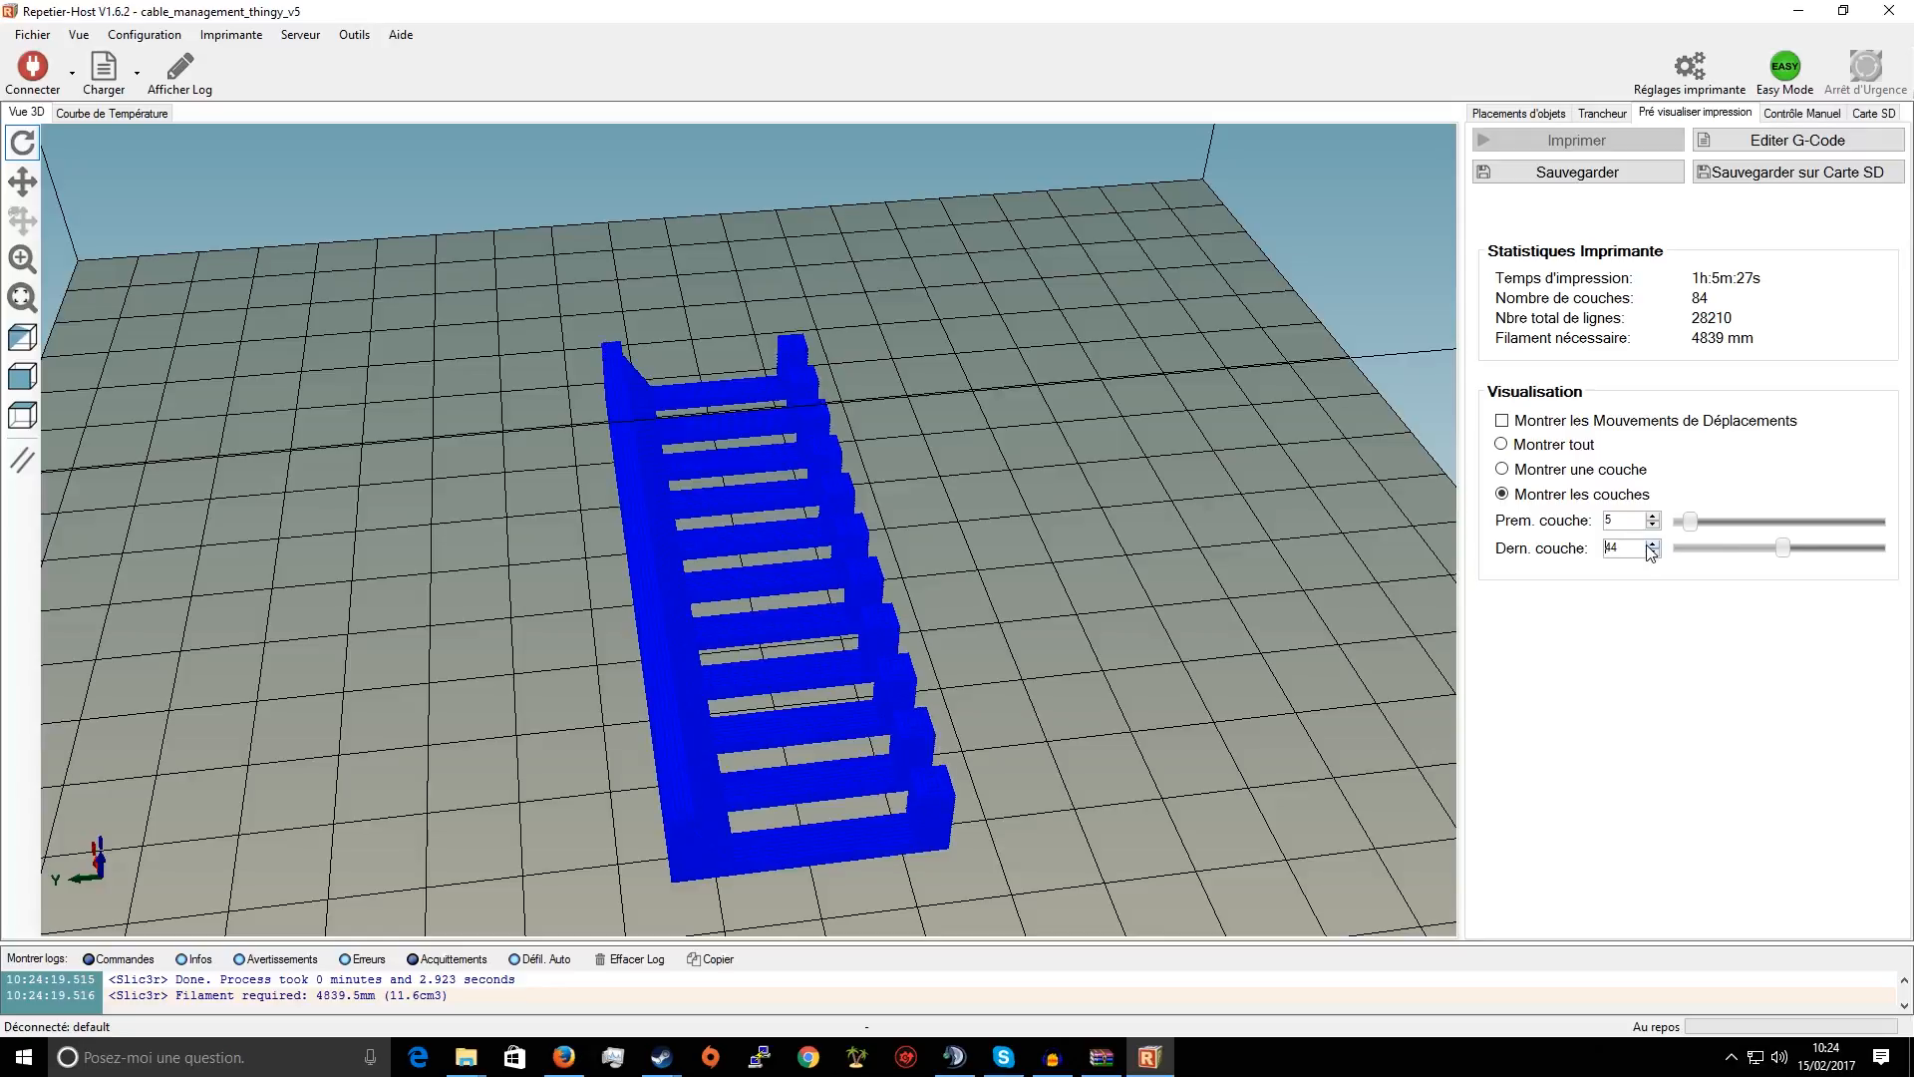
pyautogui.click(1652, 545)
pyautogui.click(1655, 543)
pyautogui.click(1655, 544)
pyautogui.click(1655, 544)
pyautogui.moveTo(1352, 610); pyautogui.dragTo(1513, 614)
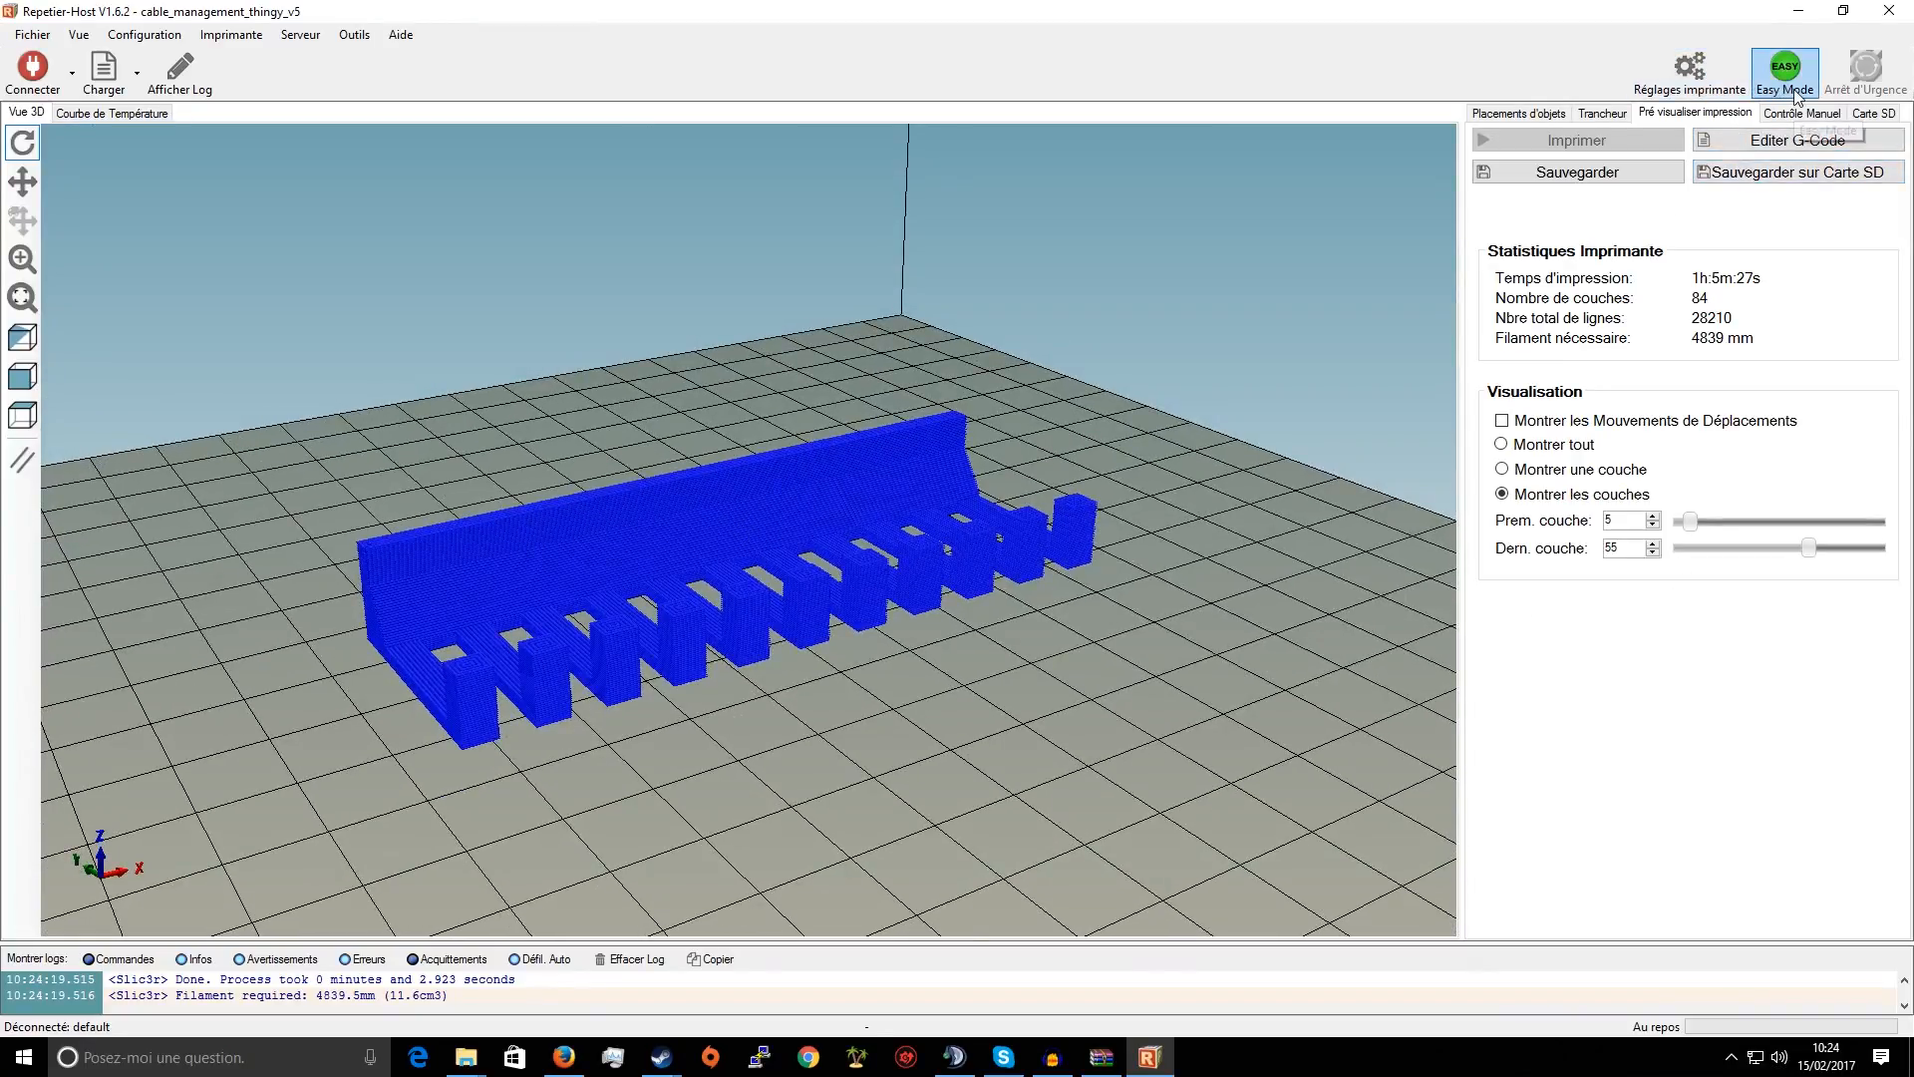
# Open the generated G-code for editing, look through its lines, and return to the print preview
pyautogui.click(1715, 147)
pyautogui.scroll(-20, 1714, 156)
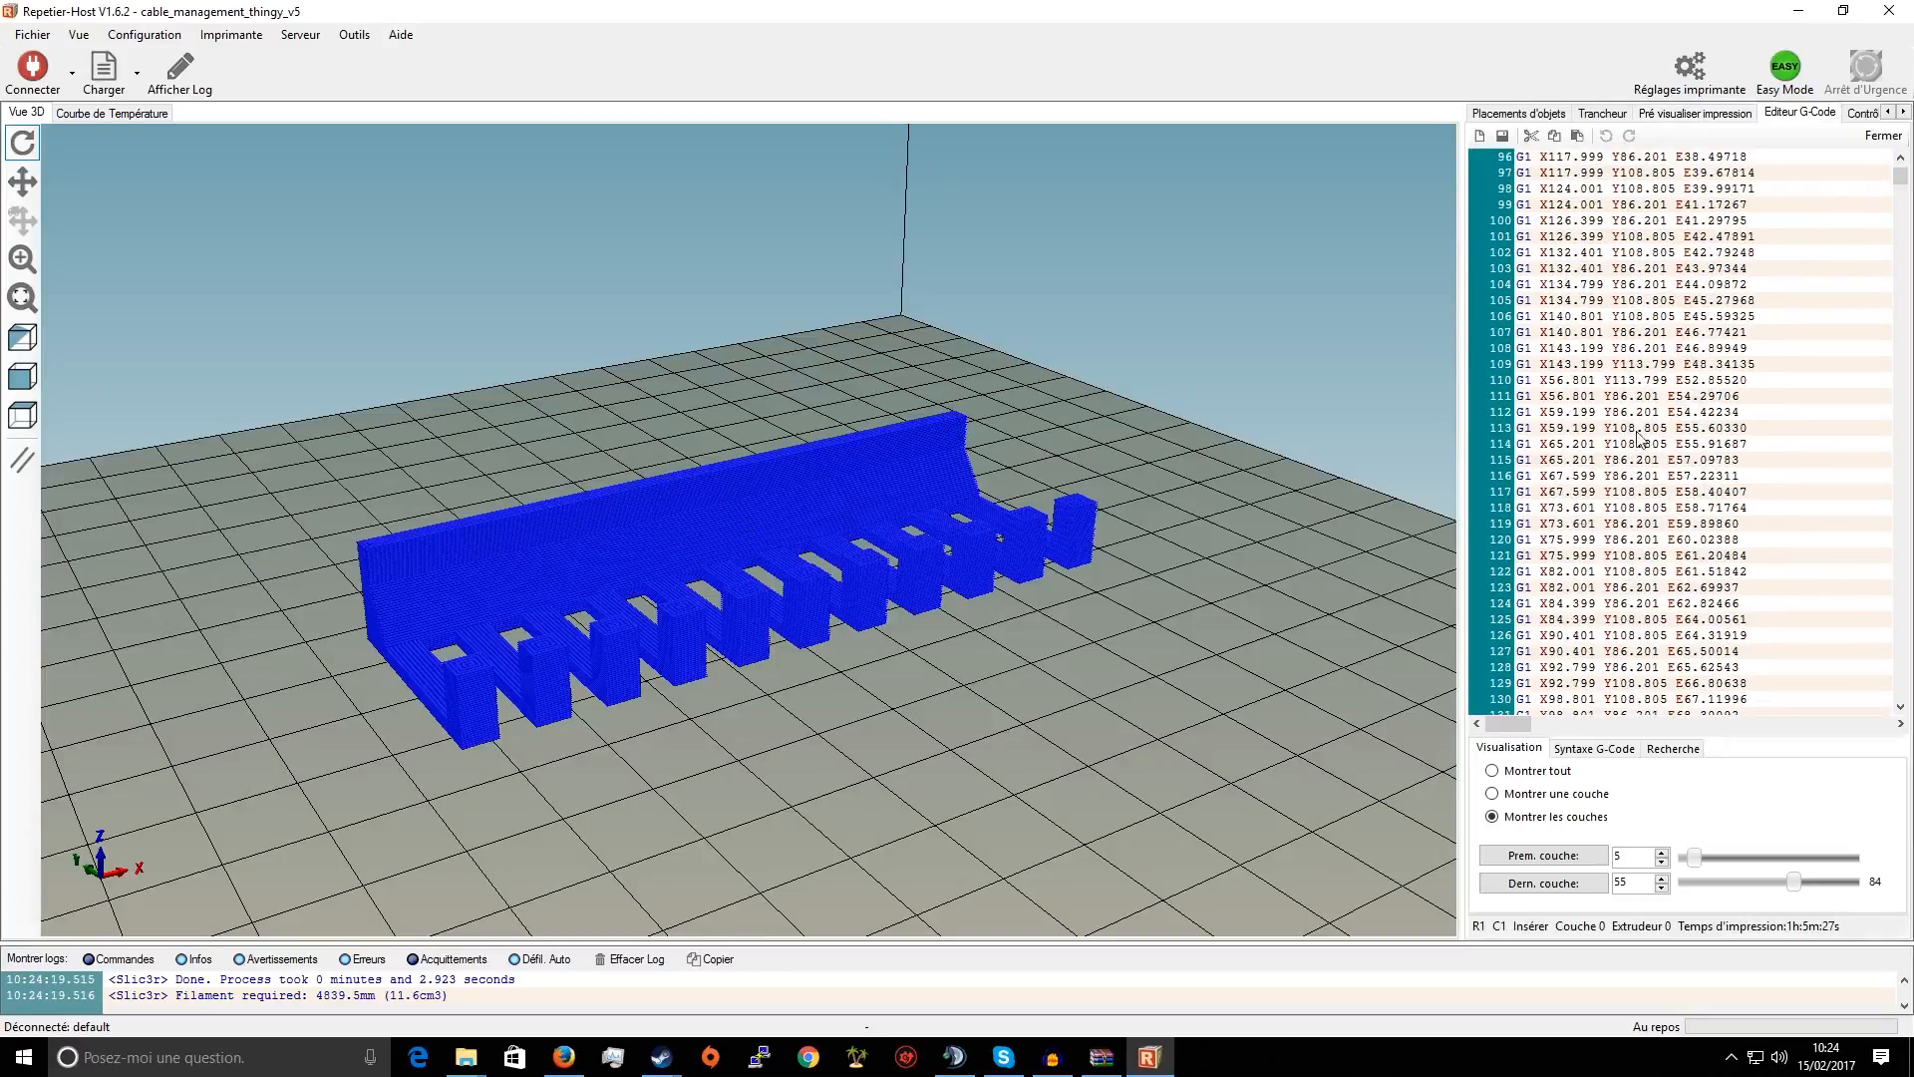
pyautogui.click(1697, 115)
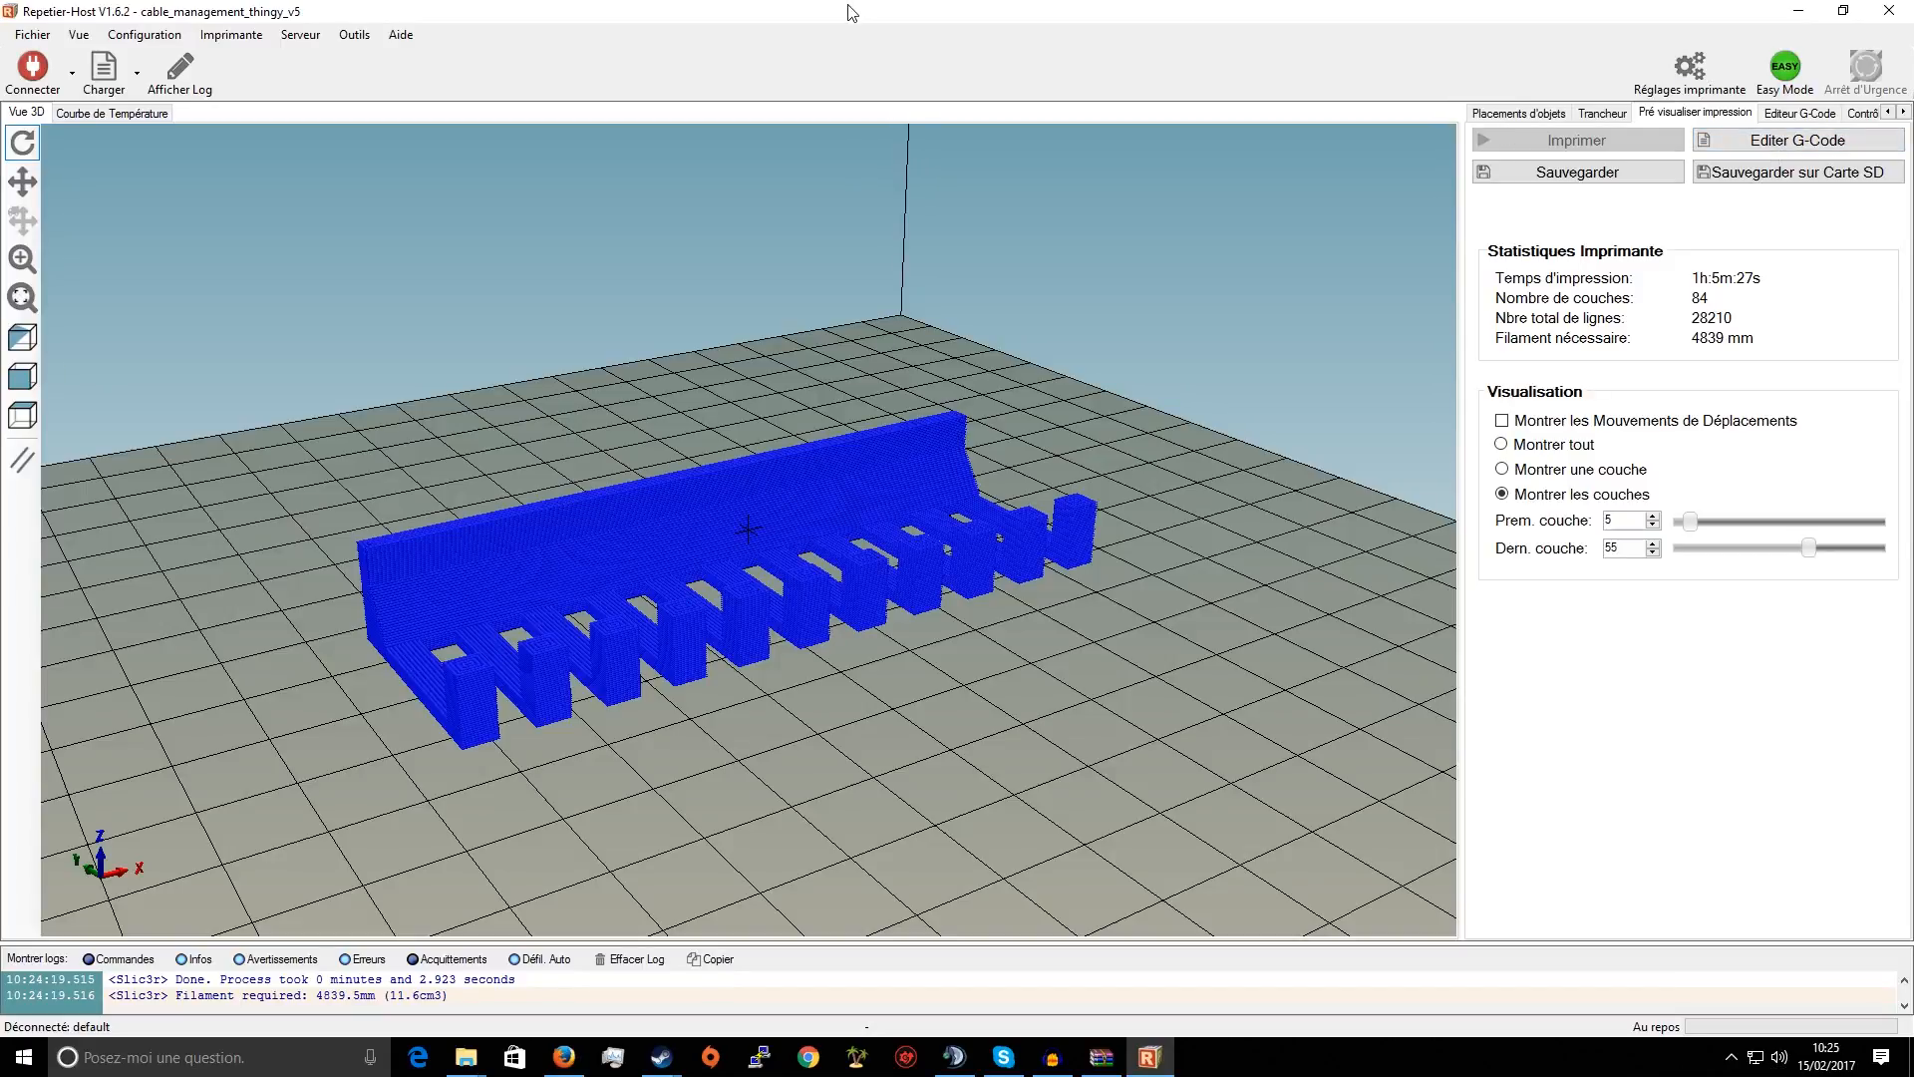
# Switch to Firefox and open netfabb.azurewebsites.net in a new tab
pyautogui.moveTo(875, 3); pyautogui.dragTo(1227, 217)
pyautogui.doubleClick(1232, 223)
pyautogui.click(564, 1057)
pyautogui.doubleClick(764, 223)
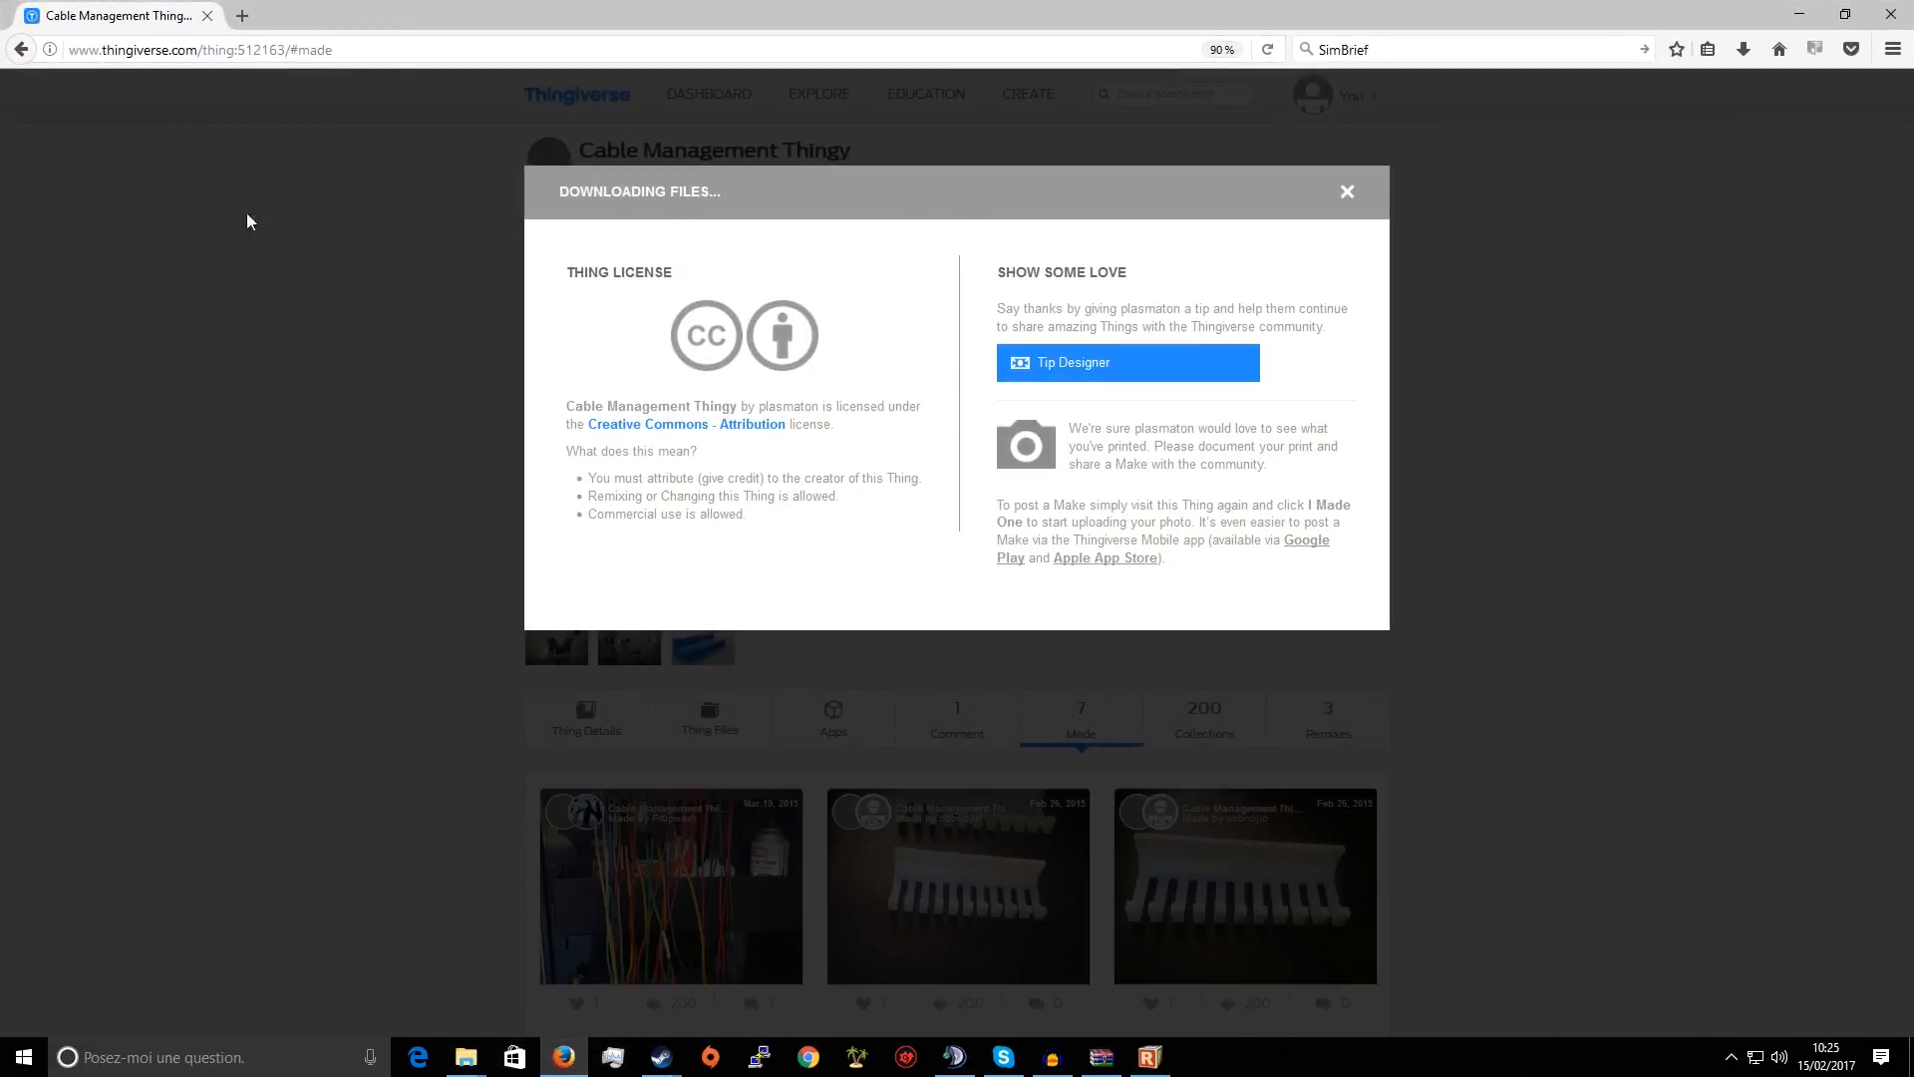
pyautogui.click(243, 15)
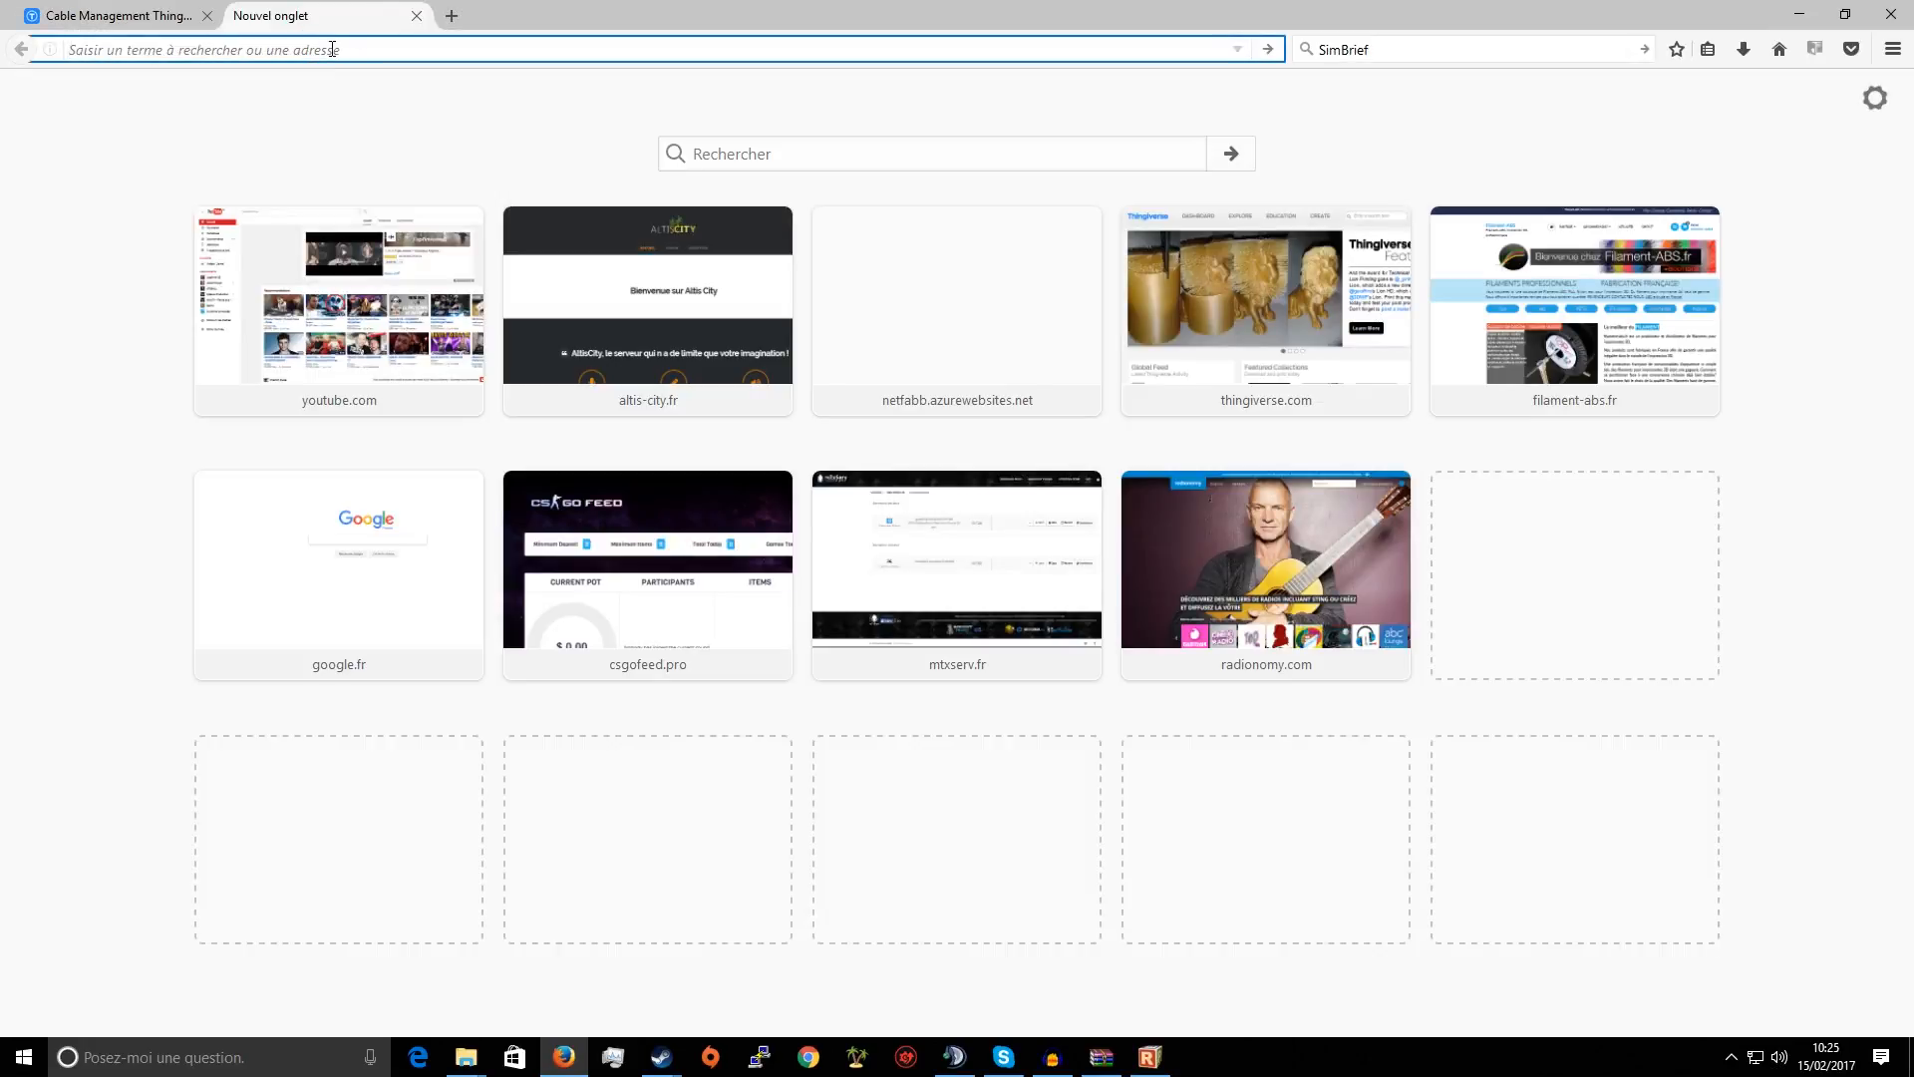
pyautogui.write('http')
pyautogui.press('Down')
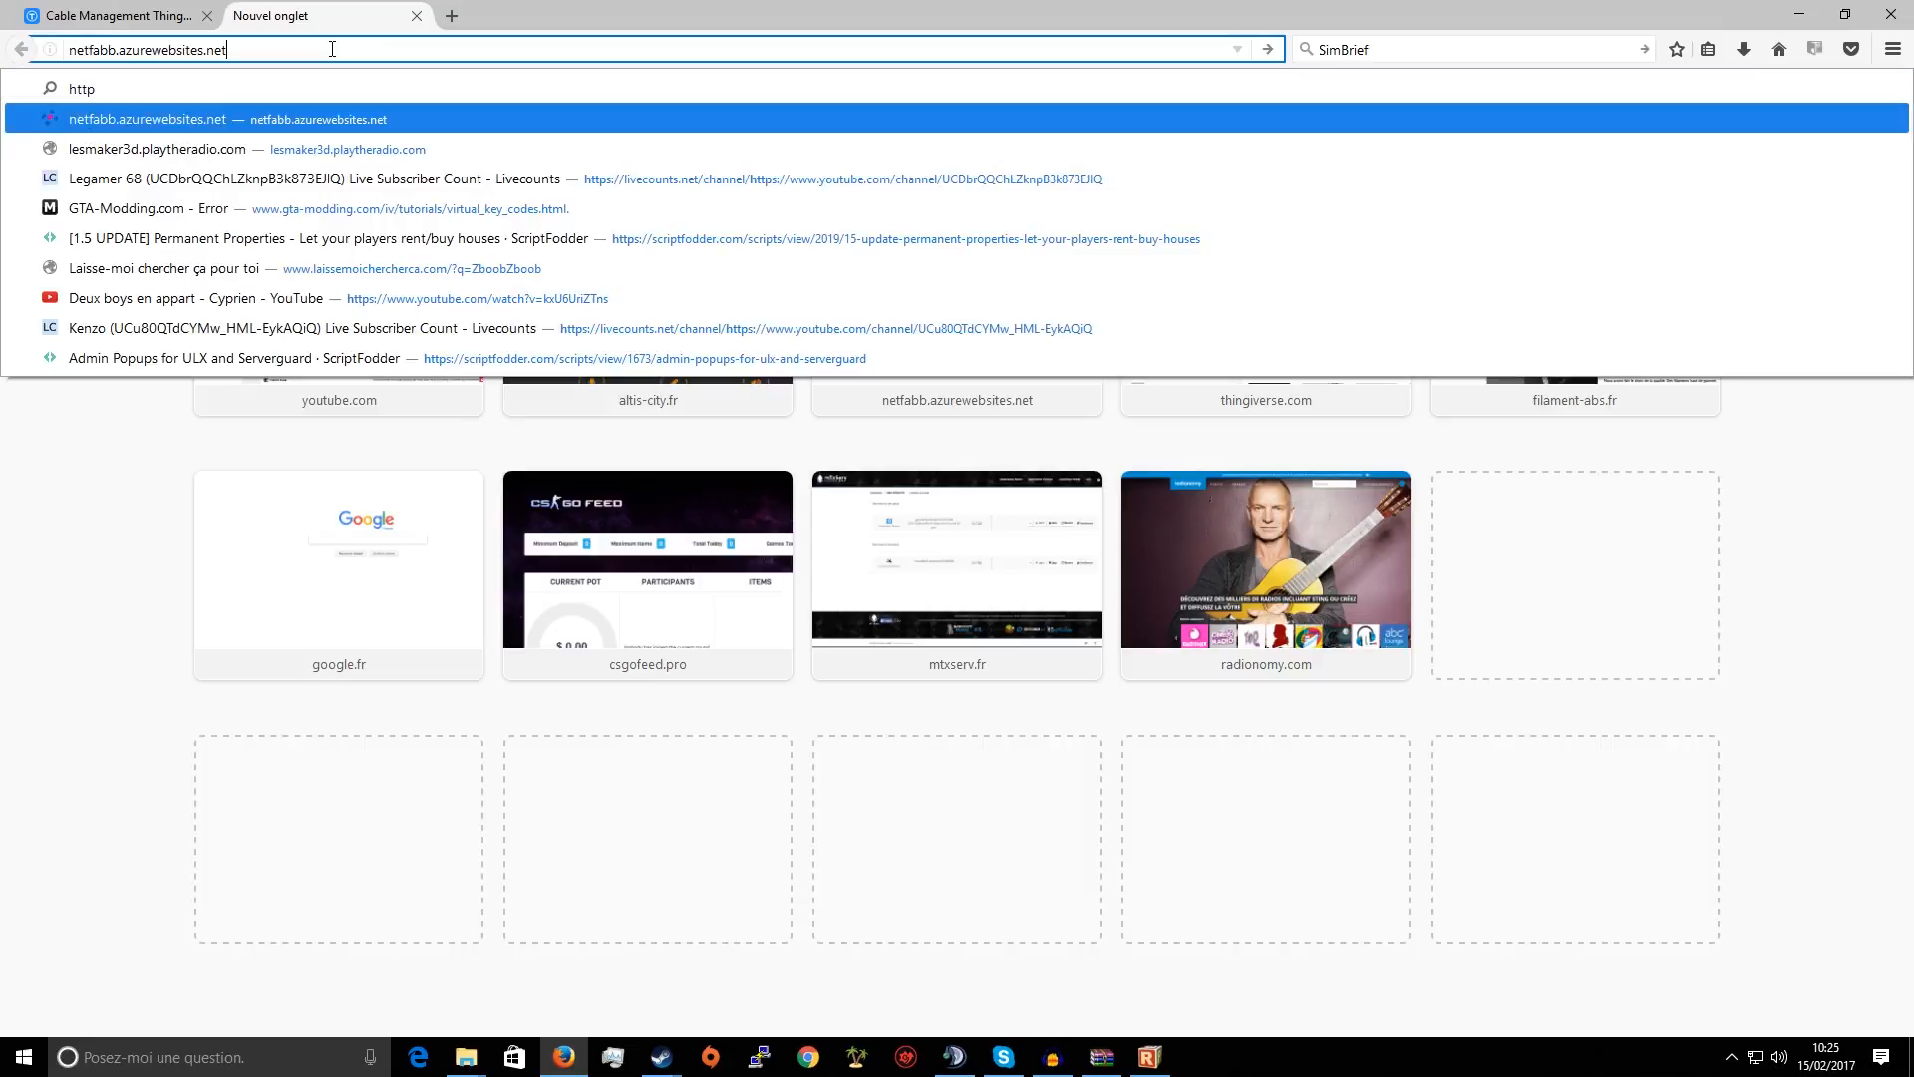
pyautogui.press('Return')
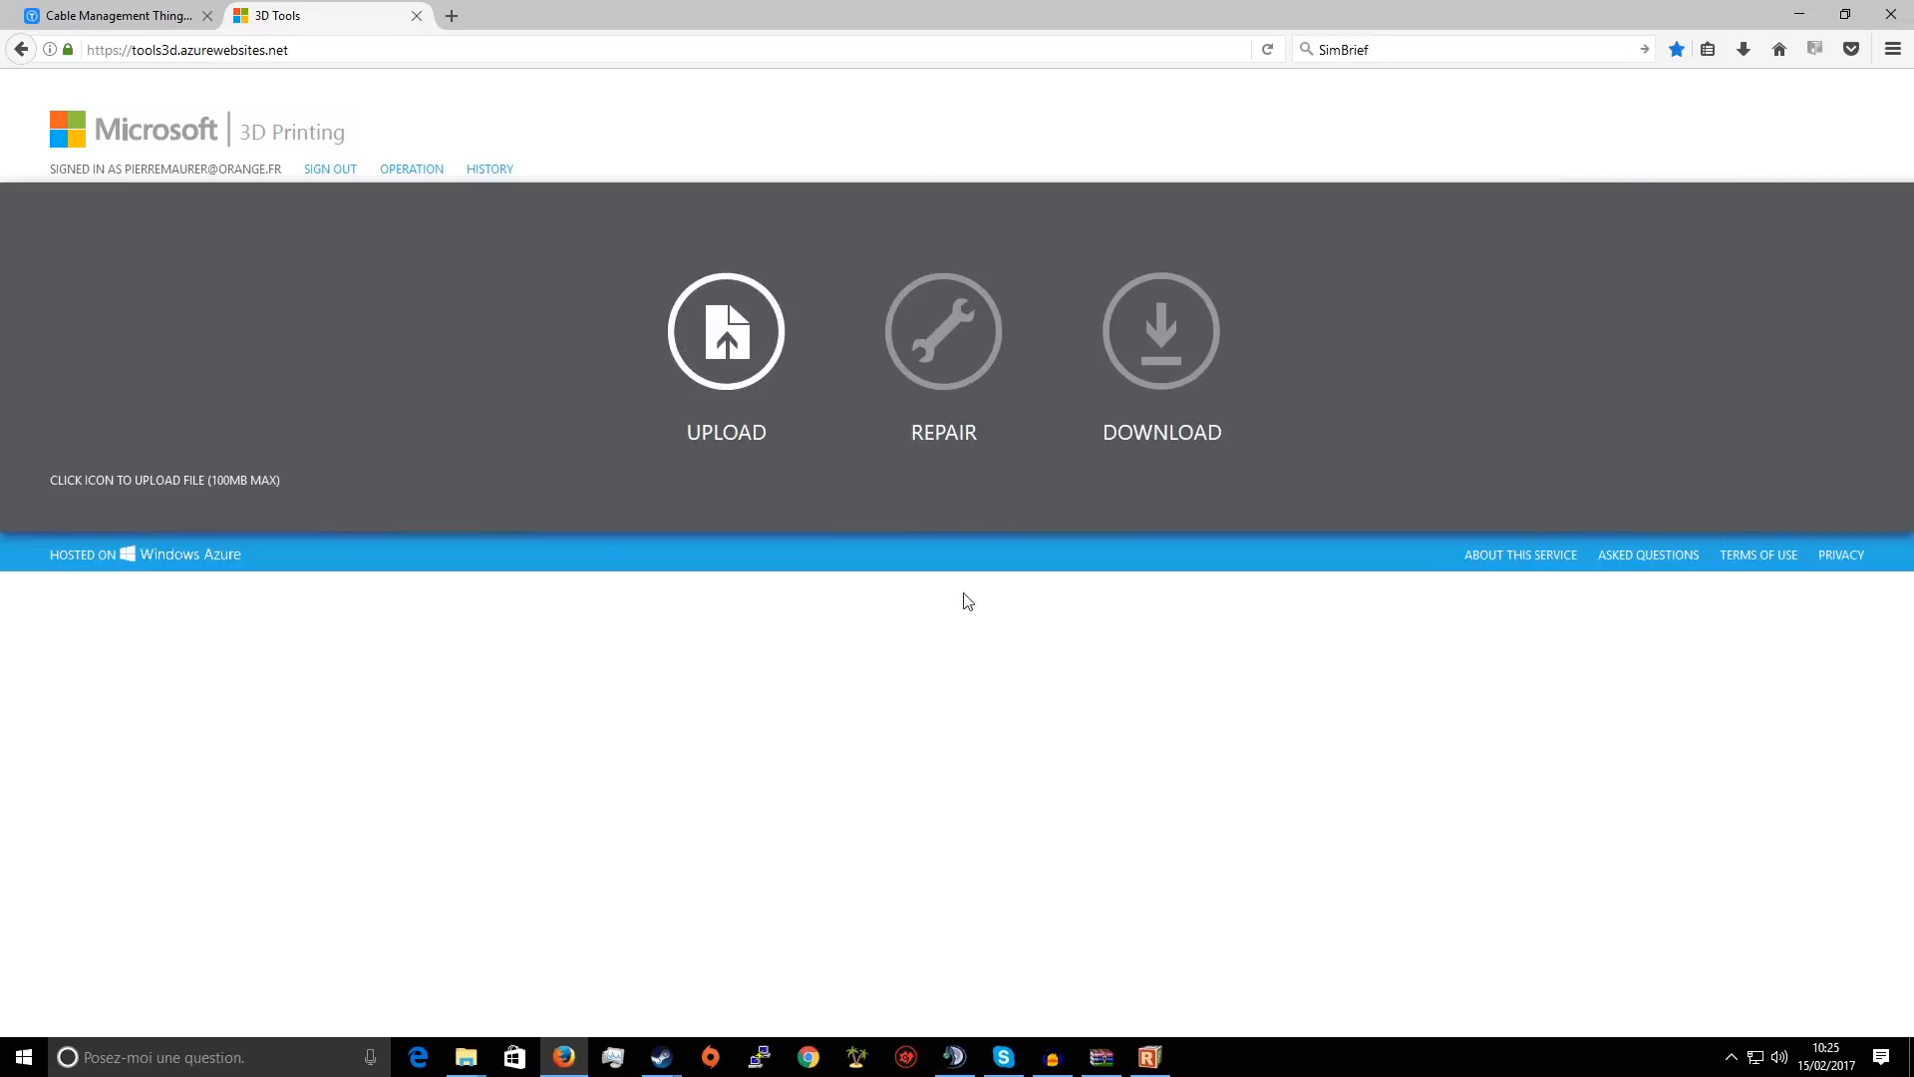
# Place the browser beside the WinRAR archive and upload the cable management model from it to the repair service
pyautogui.doubleClick(828, 10)
pyautogui.moveTo(1013, 3); pyautogui.dragTo(1913, 110)
pyautogui.moveTo(895, 132); pyautogui.dragTo(1433, 151)
pyautogui.moveTo(199, 425); pyautogui.dragTo(1146, 510)
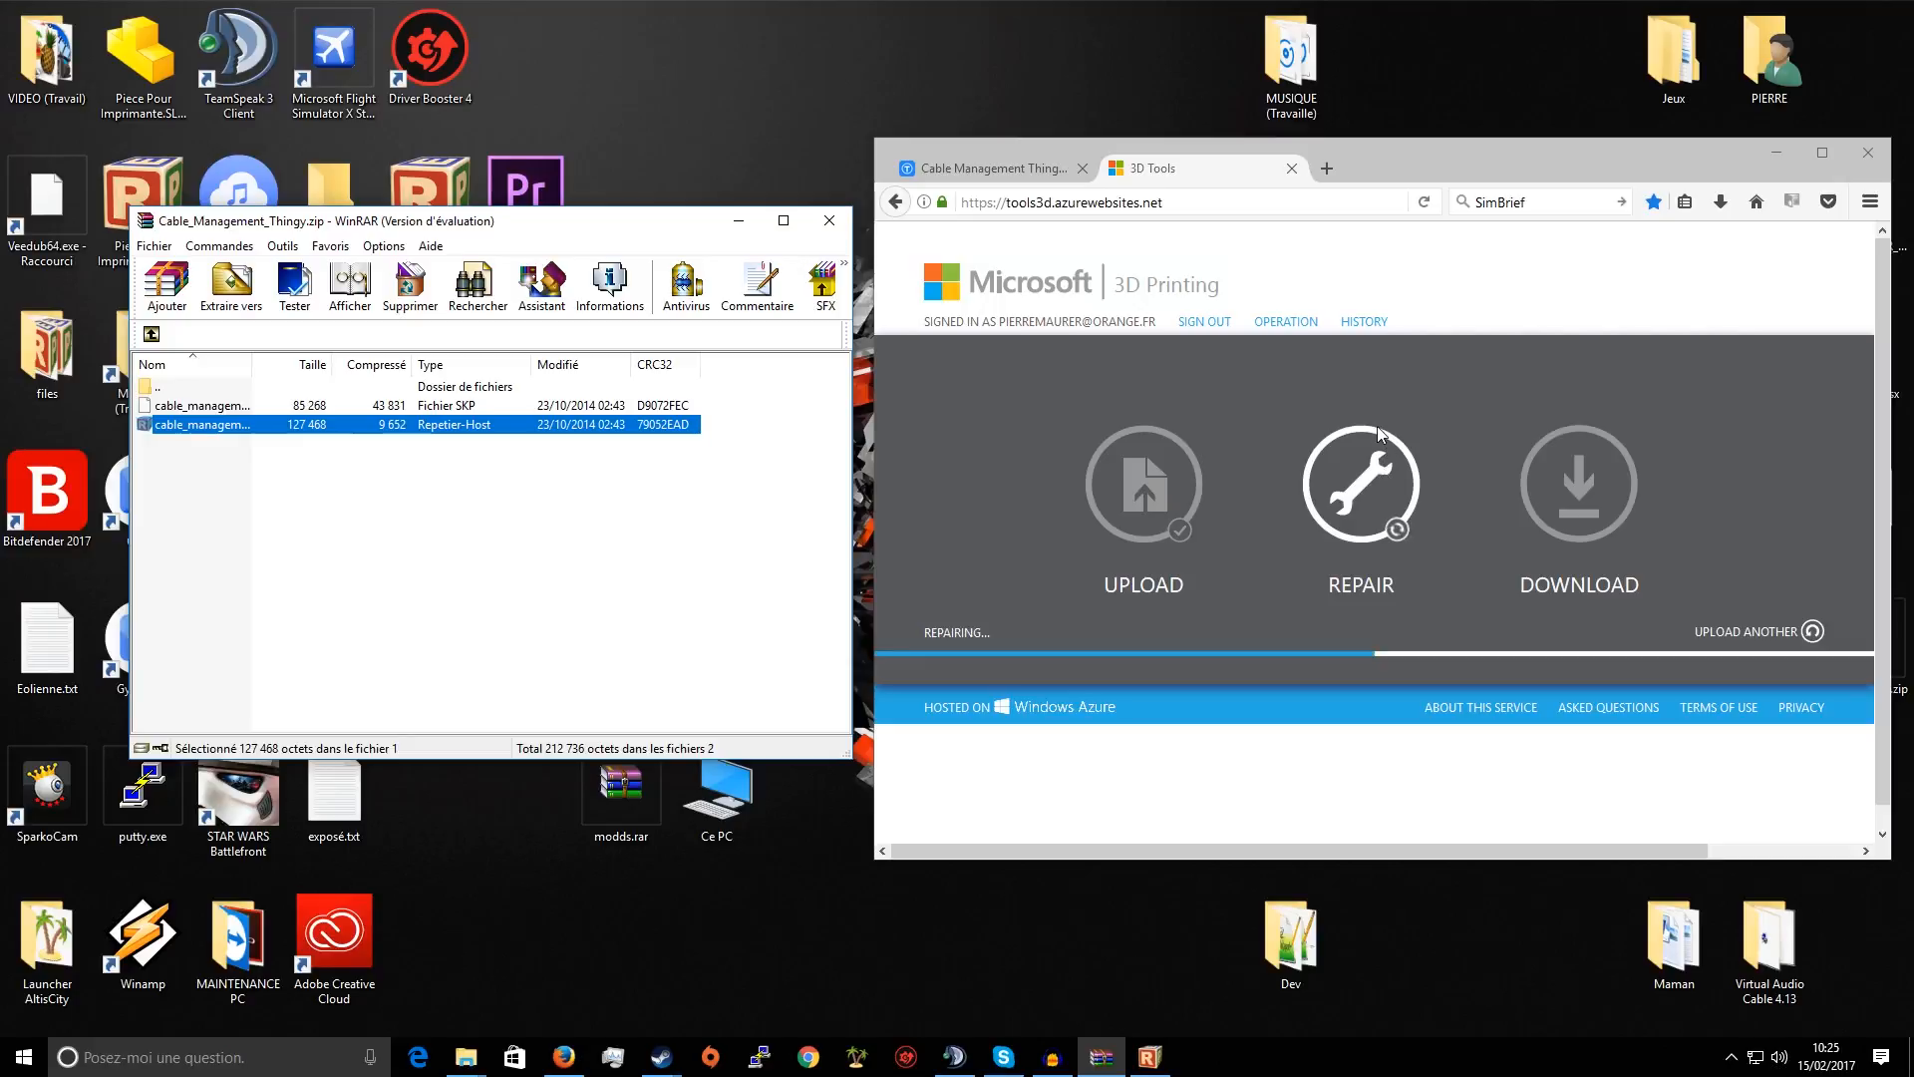
# Download cable_management_thingy_v5_repaired.3mf and open it with the default TWINUI application
pyautogui.click(1553, 506)
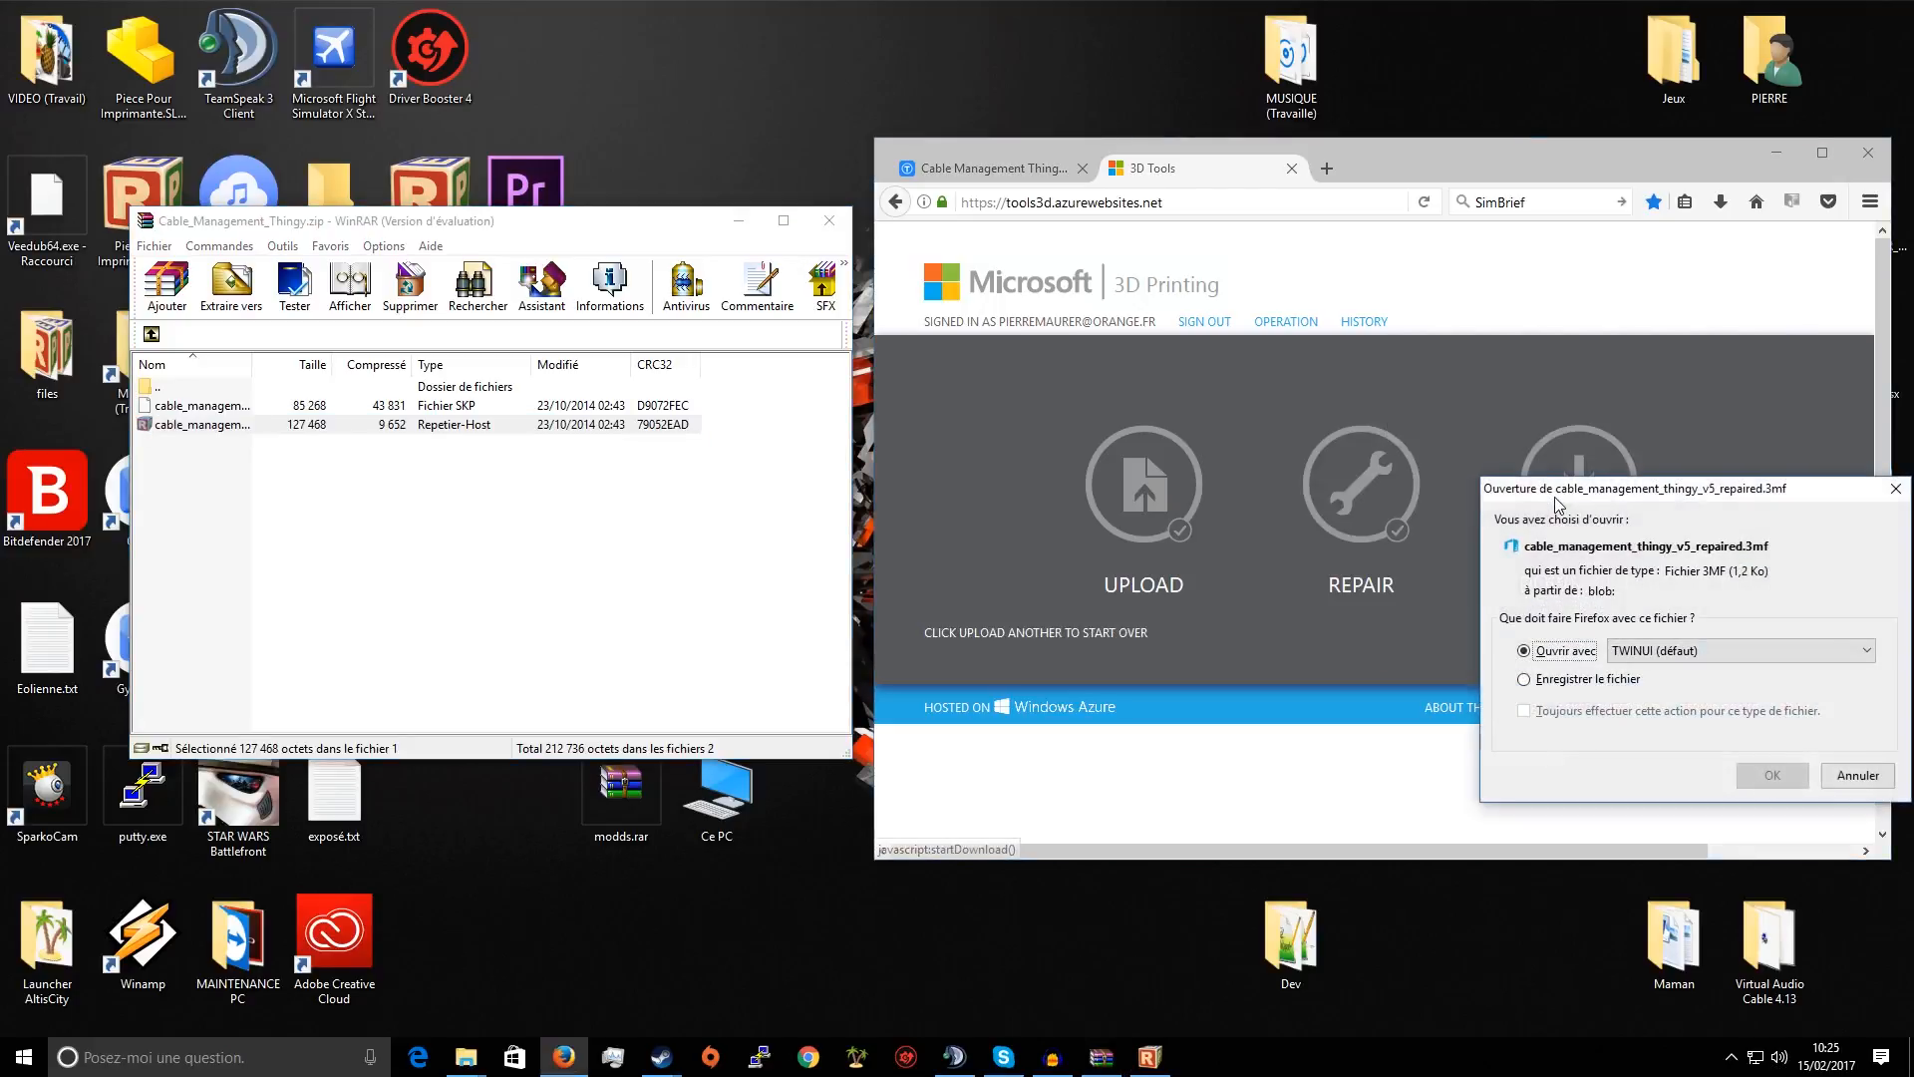
pyautogui.click(1764, 650)
pyautogui.click(1765, 673)
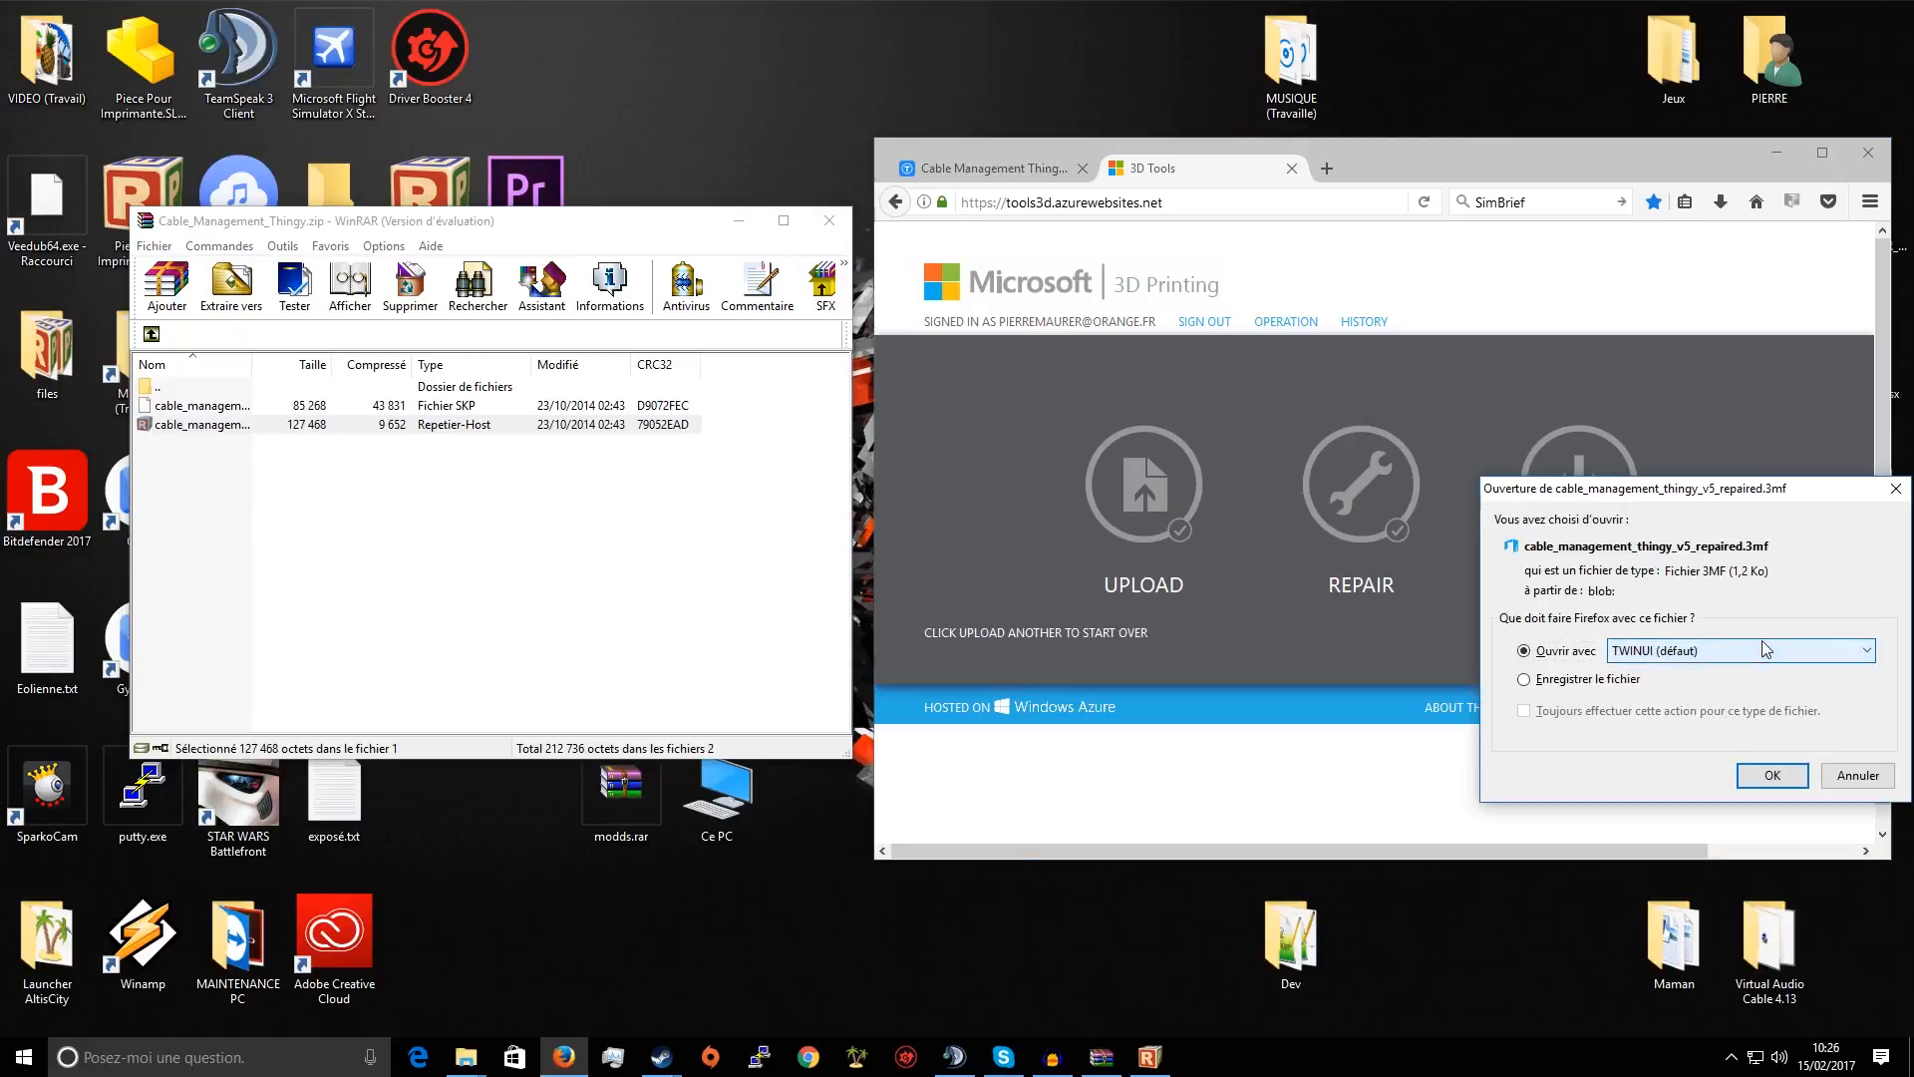
pyautogui.click(1772, 775)
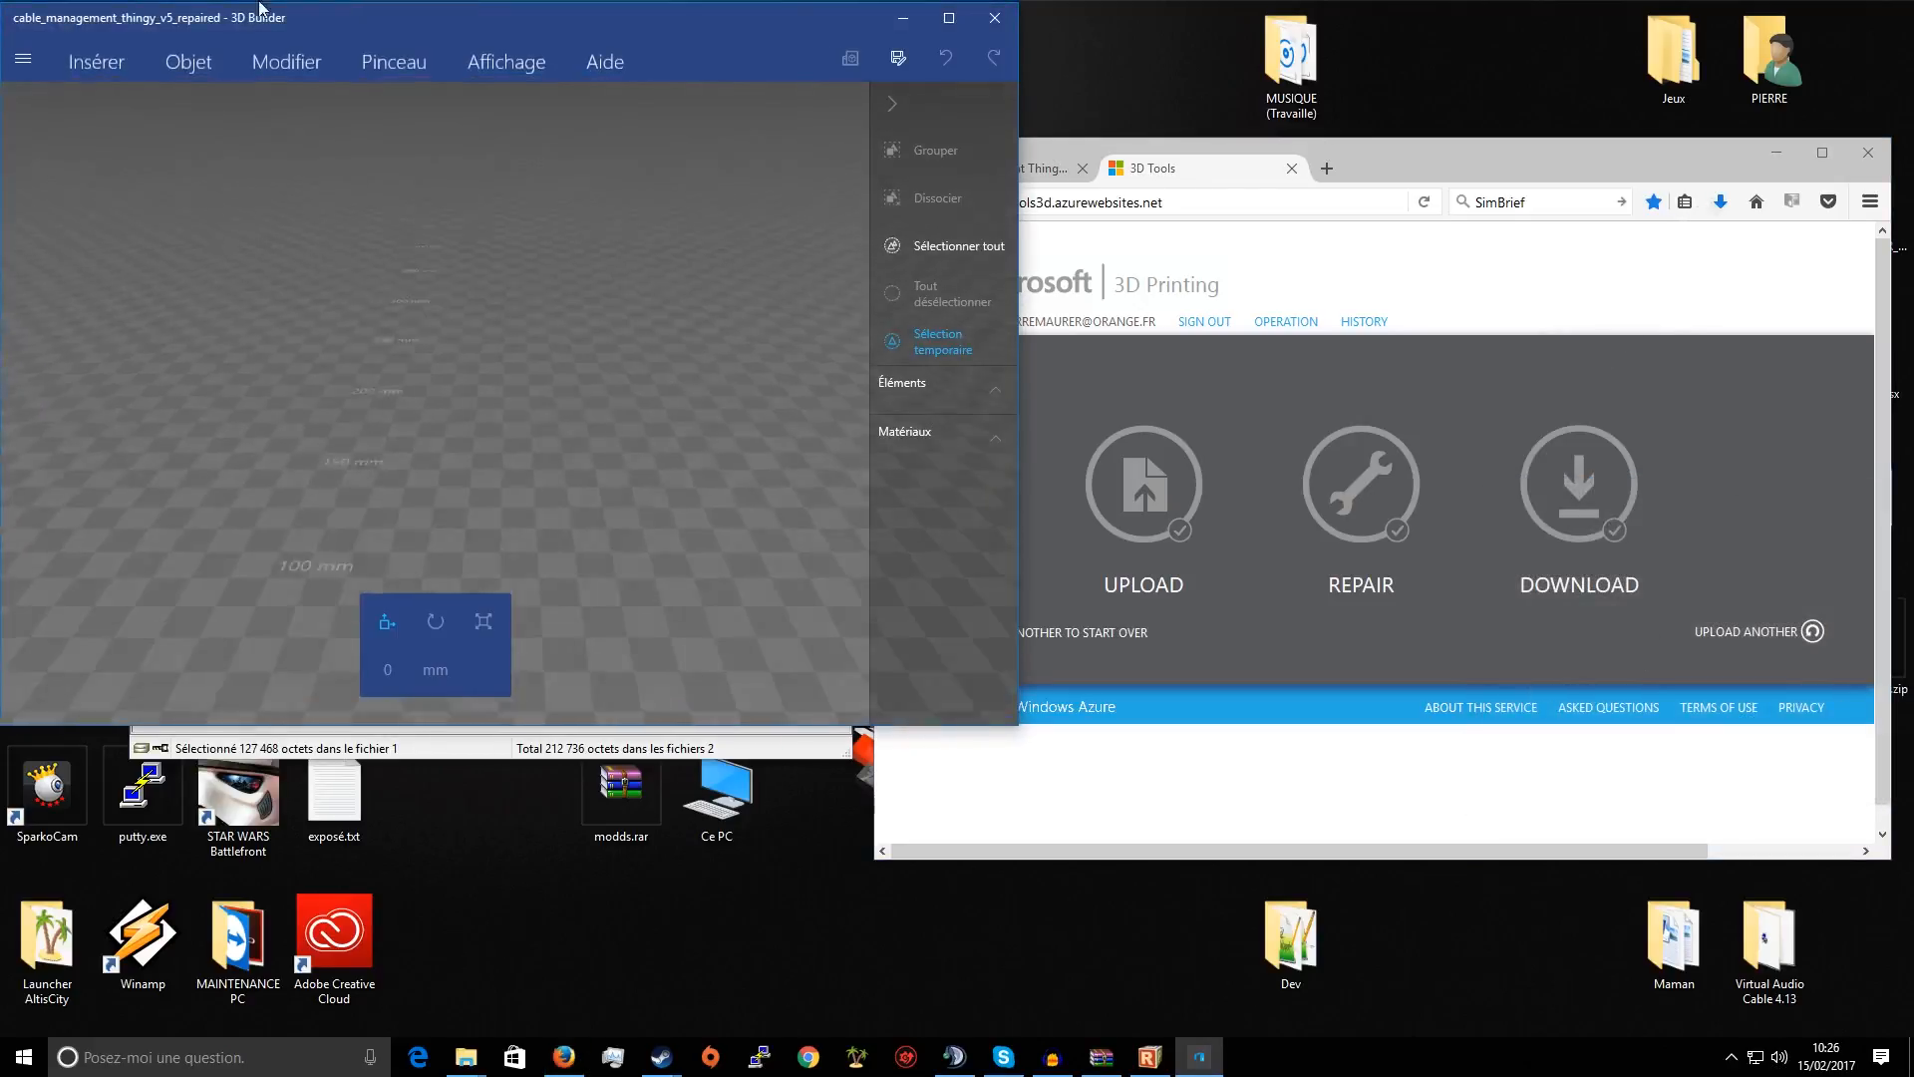
# Maximize the repaired model's window, check the file formats offered for saving it under a new name, cancel the save, and close the program
pyautogui.moveTo(738, 17); pyautogui.dragTo(1109, 62)
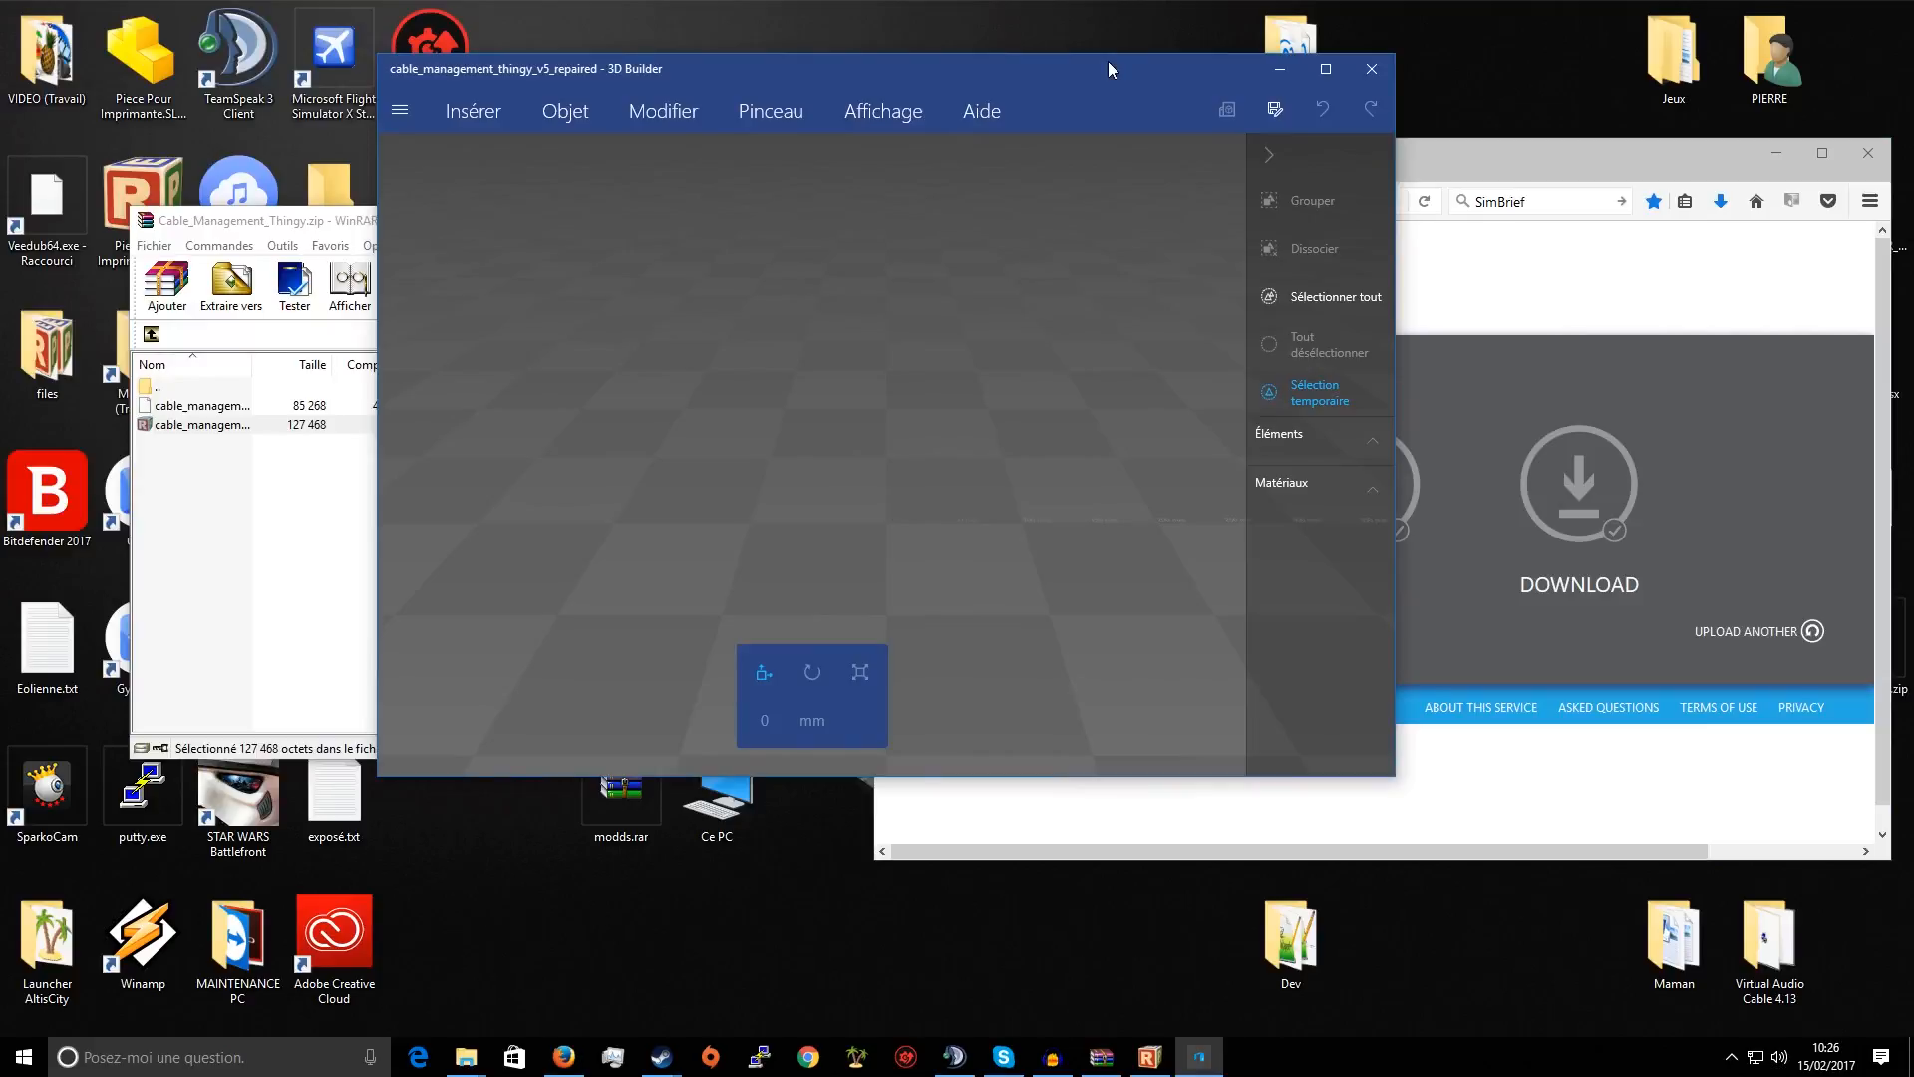
pyautogui.doubleClick(1108, 62)
pyautogui.click(22, 57)
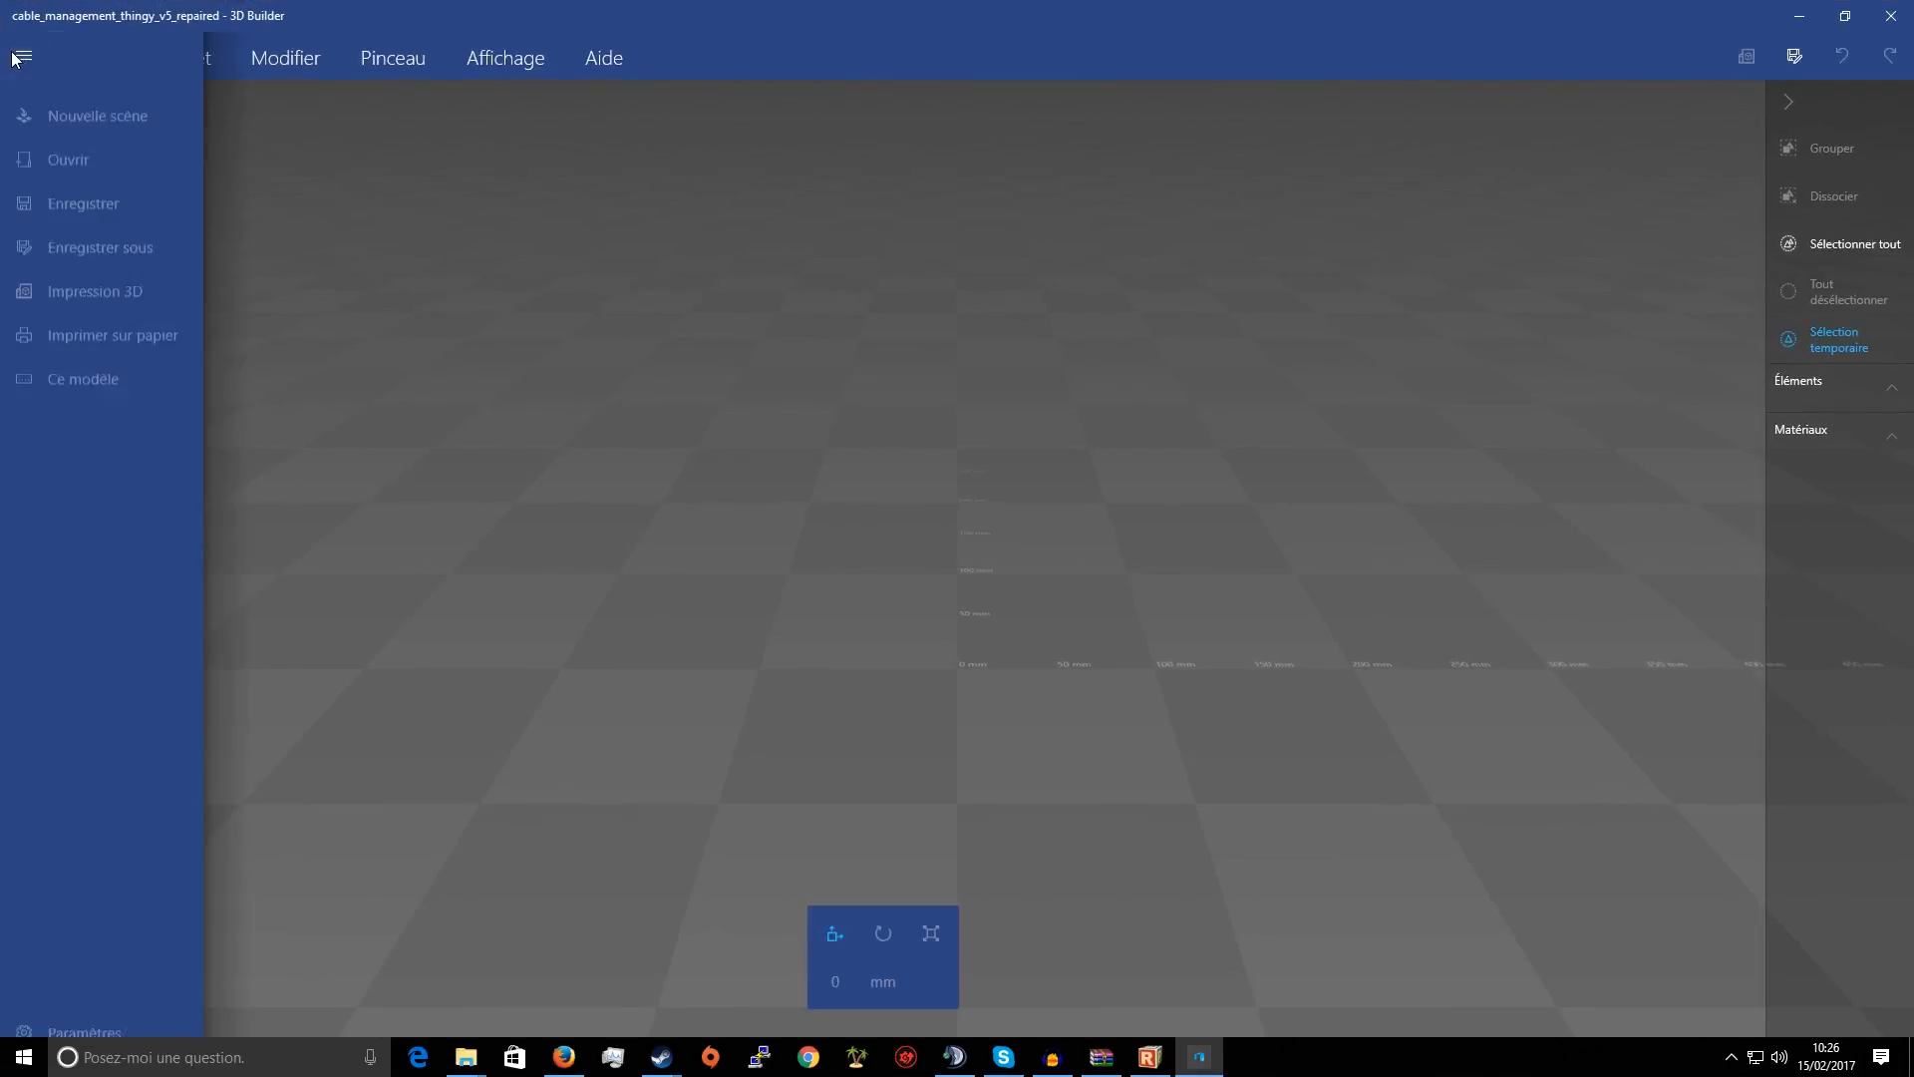
pyautogui.click(112, 232)
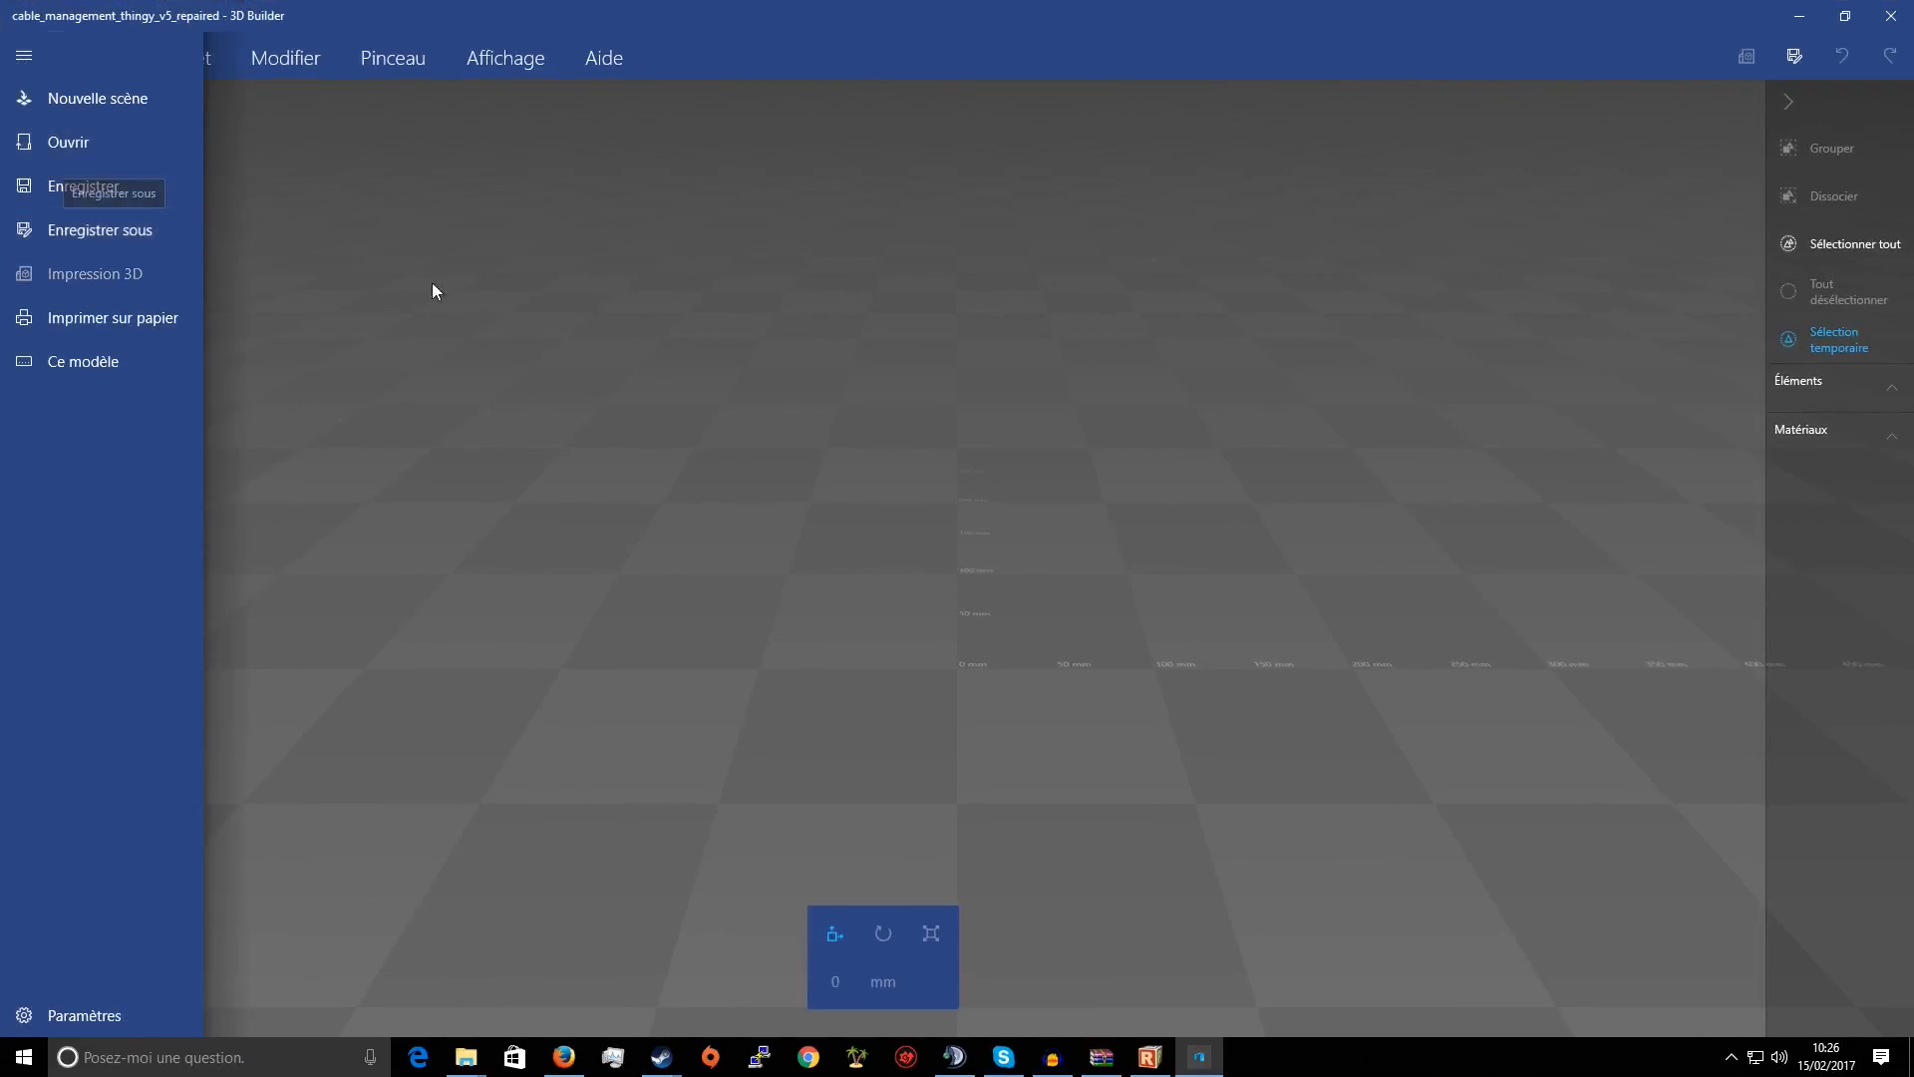
pyautogui.click(265, 462)
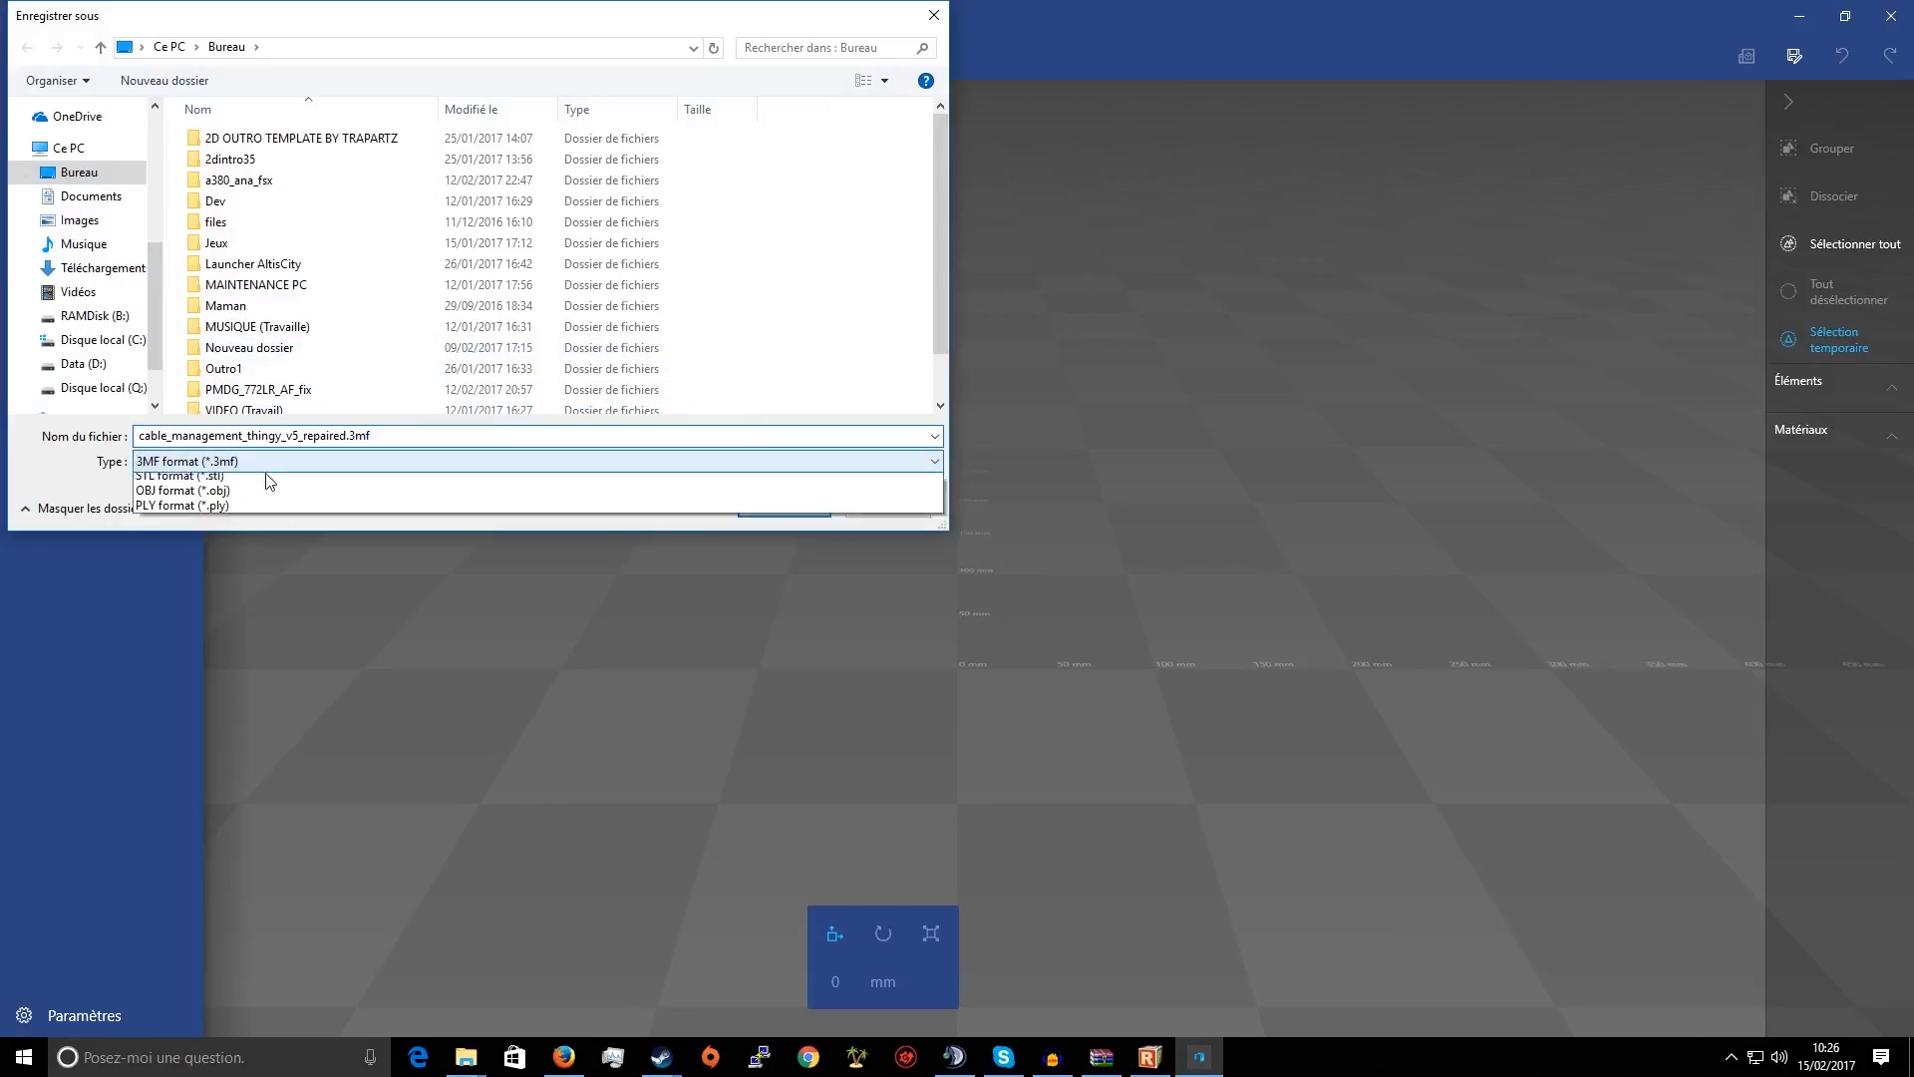
pyautogui.click(265, 461)
pyautogui.click(632, 465)
pyautogui.click(650, 462)
pyautogui.click(912, 511)
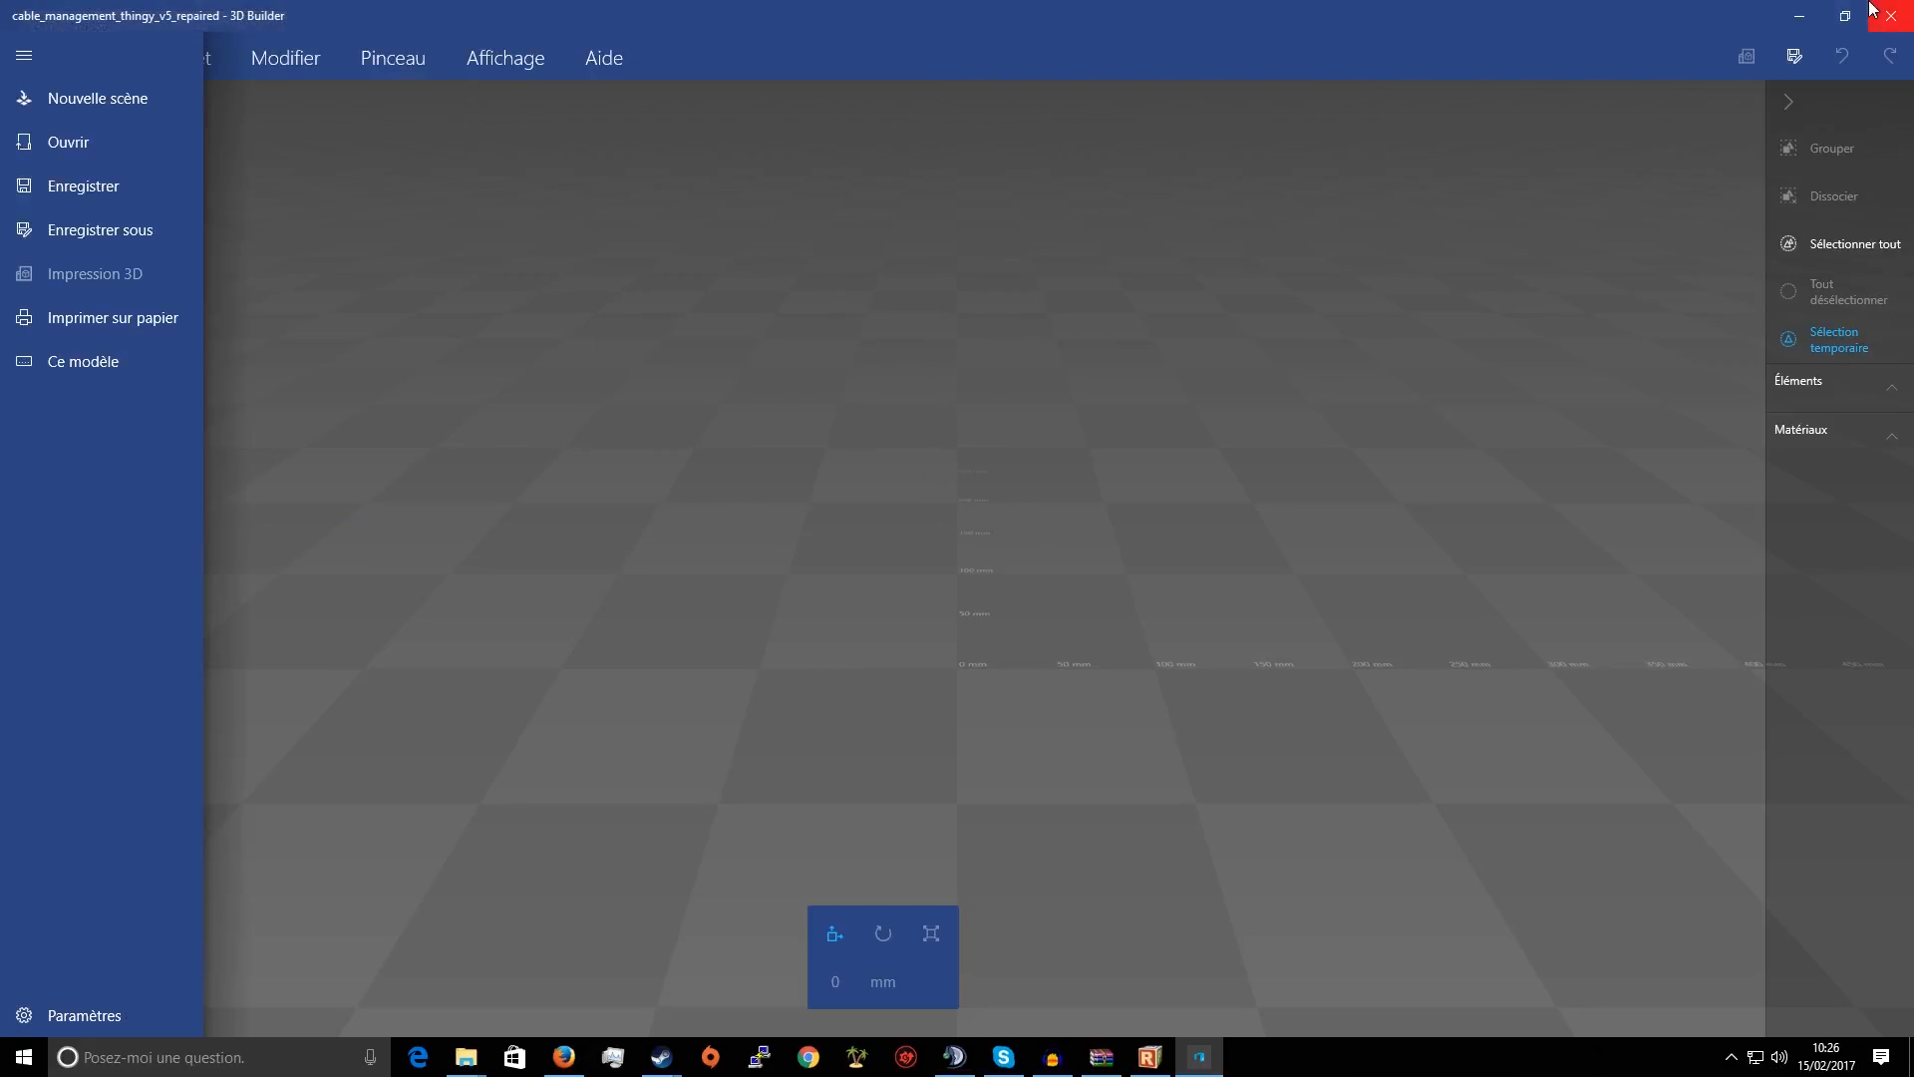
pyautogui.click(1889, 15)
# Look through the PLA filament page on filament-abs.fr in Firefox, examining the spool descriptions and the product categories
pyautogui.moveTo(1913, 334); pyautogui.dragTo(698, 302)
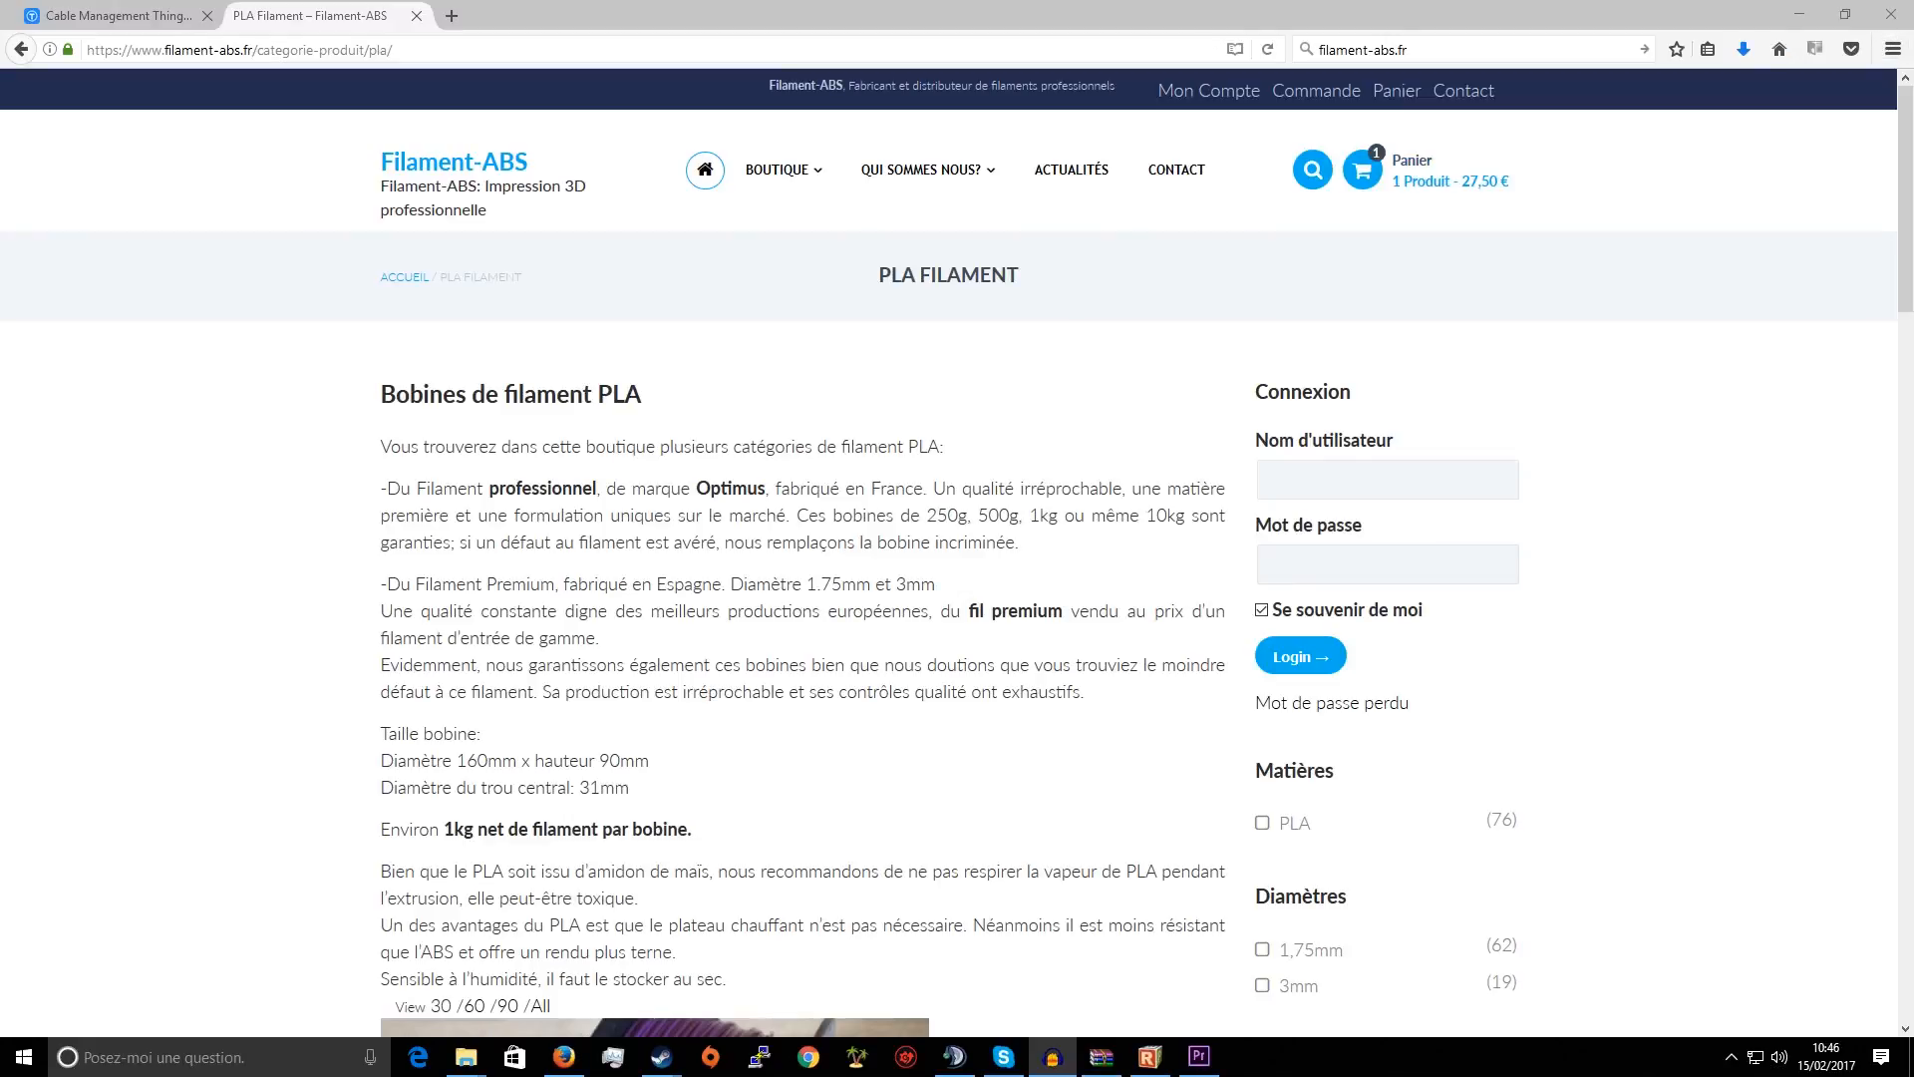
pyautogui.scroll(-8, 432, 611)
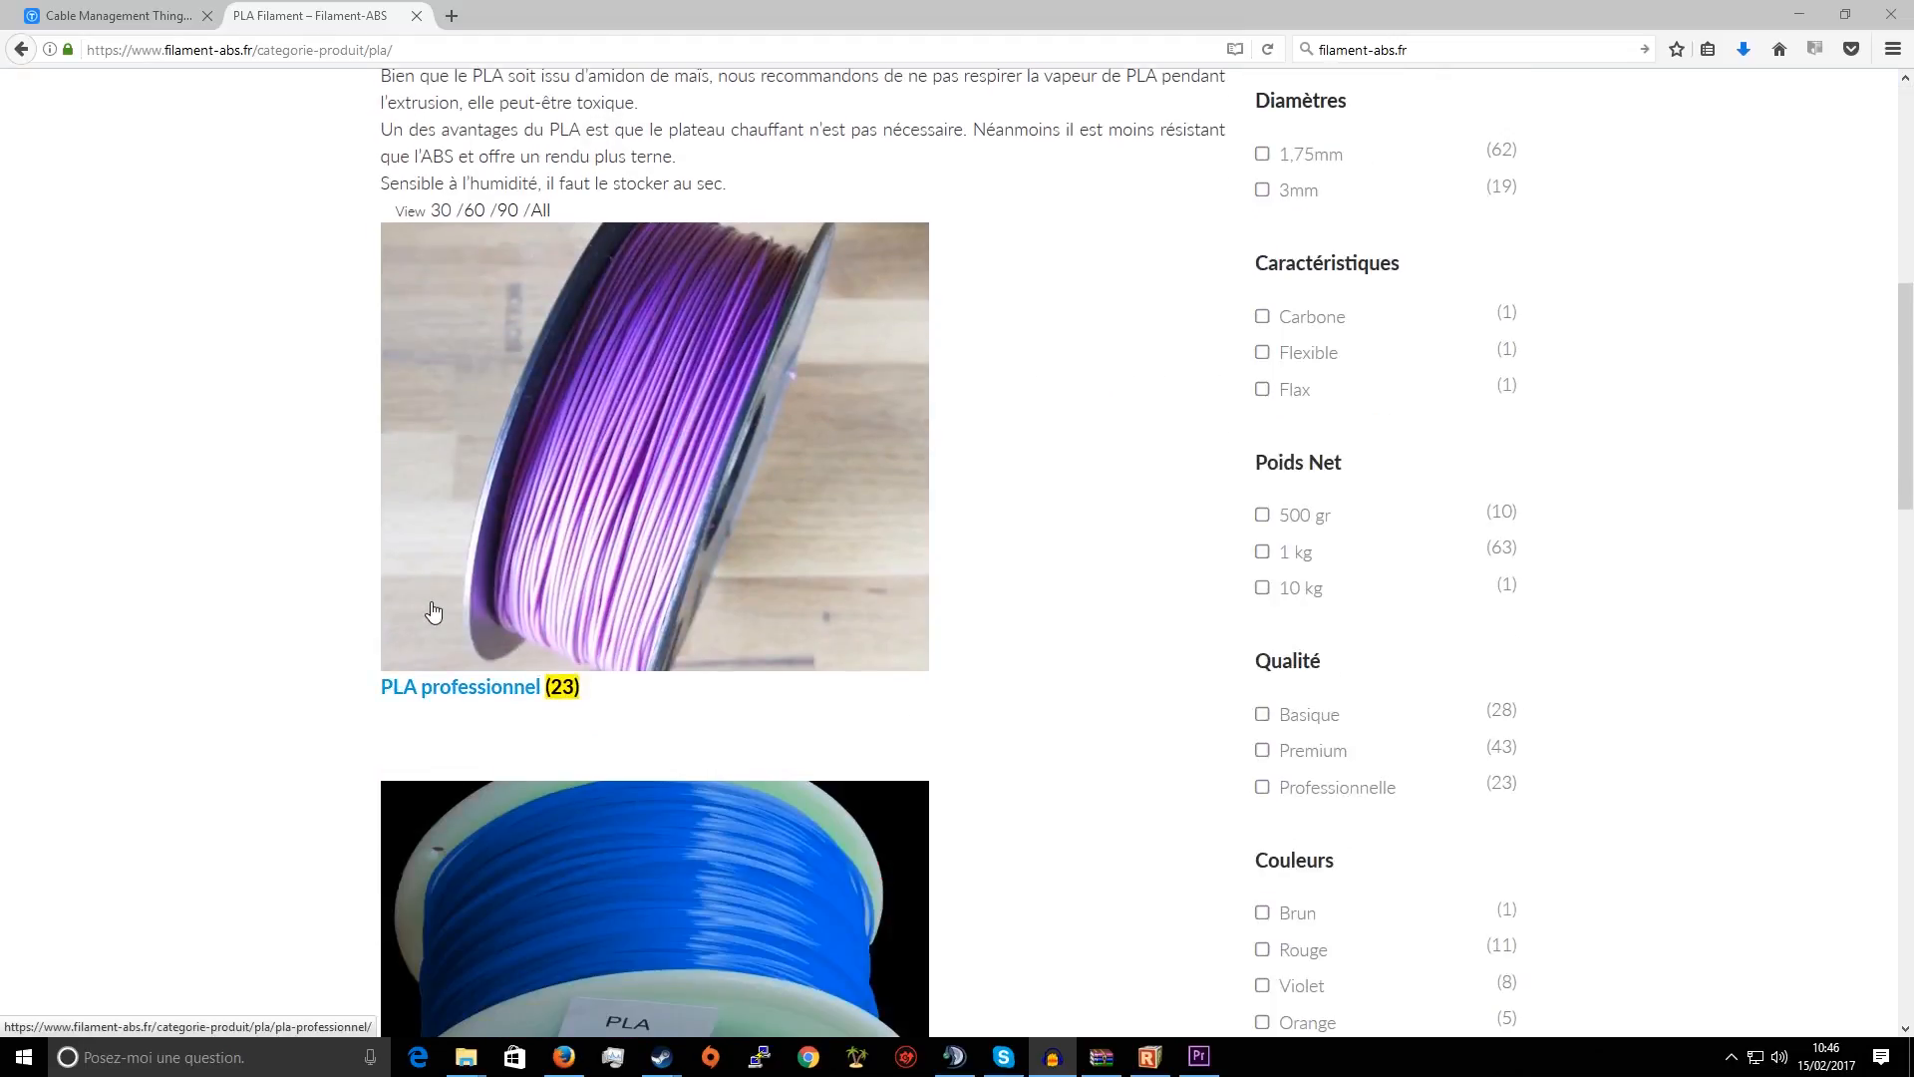
pyautogui.scroll(-5, 439, 598)
pyautogui.scroll(11, 619, 444)
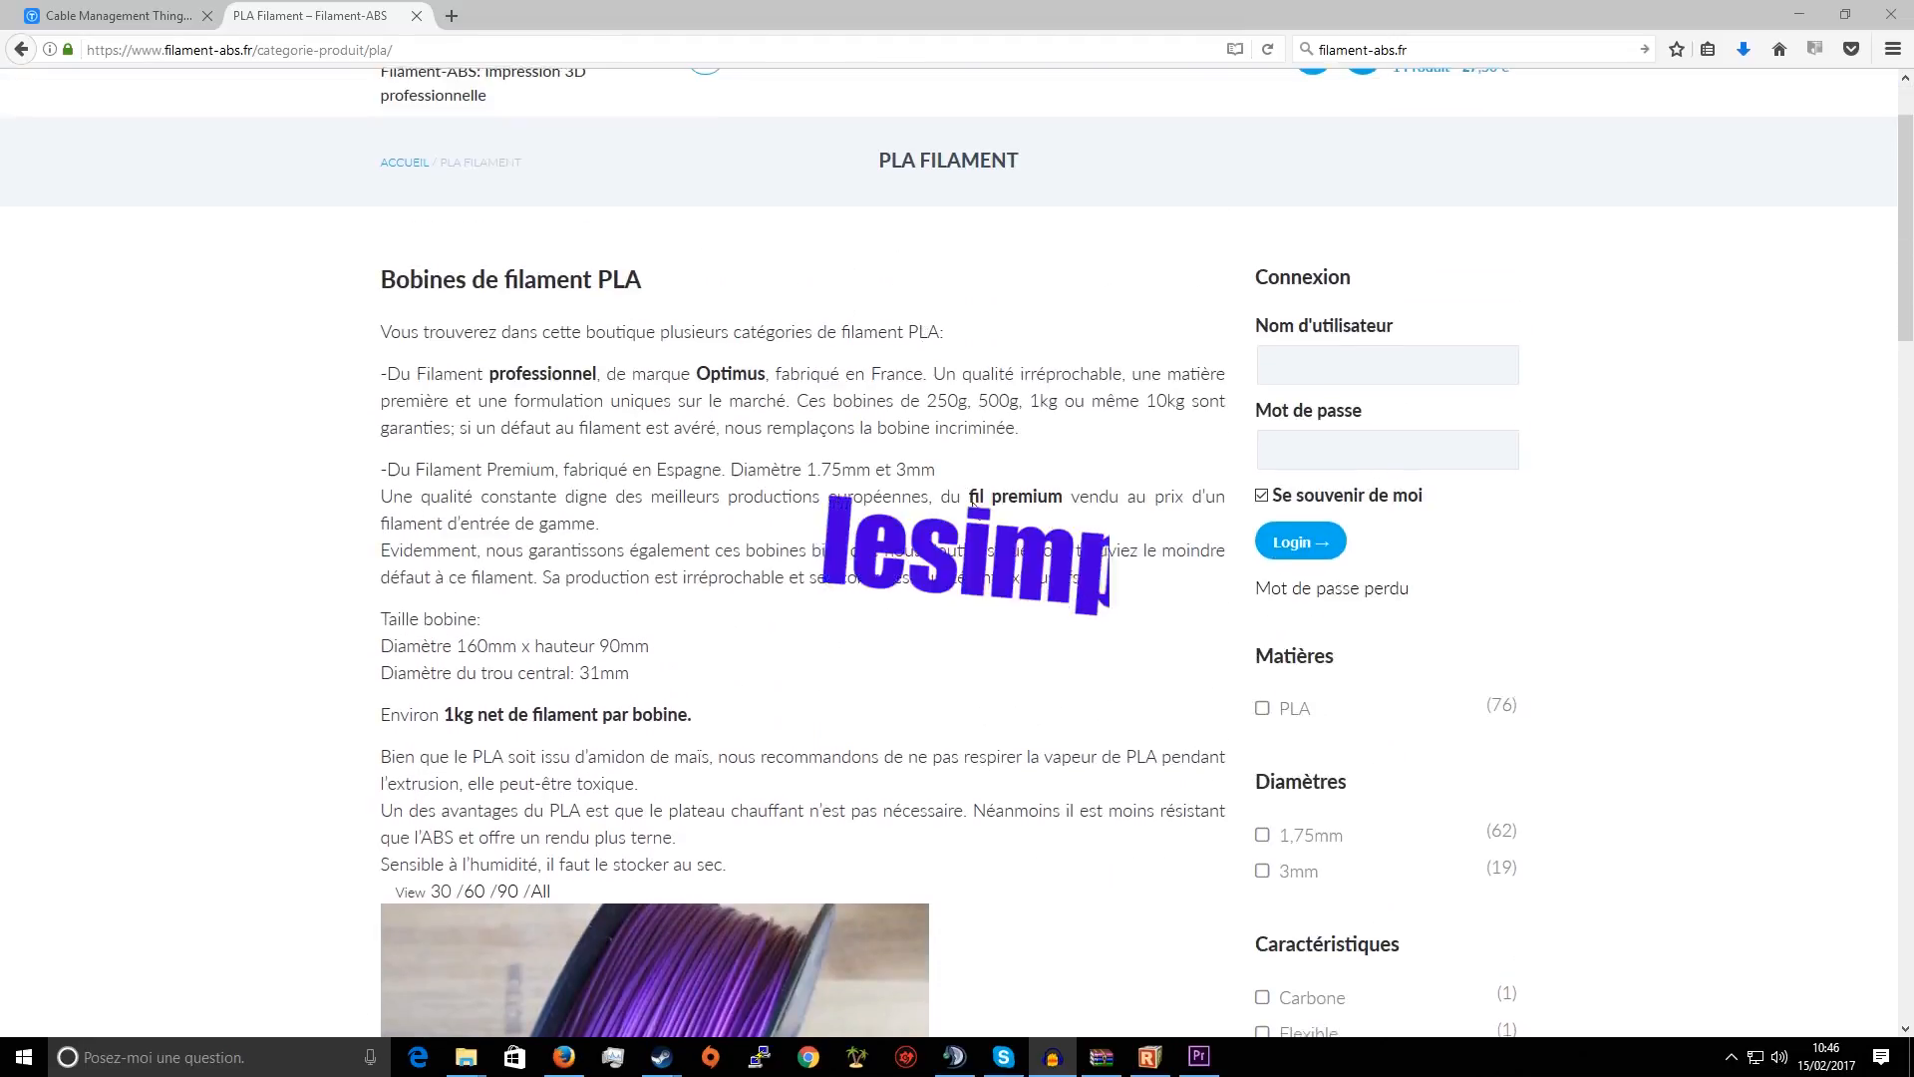
pyautogui.scroll(-15, 777, 359)
pyautogui.scroll(-9, 767, 306)
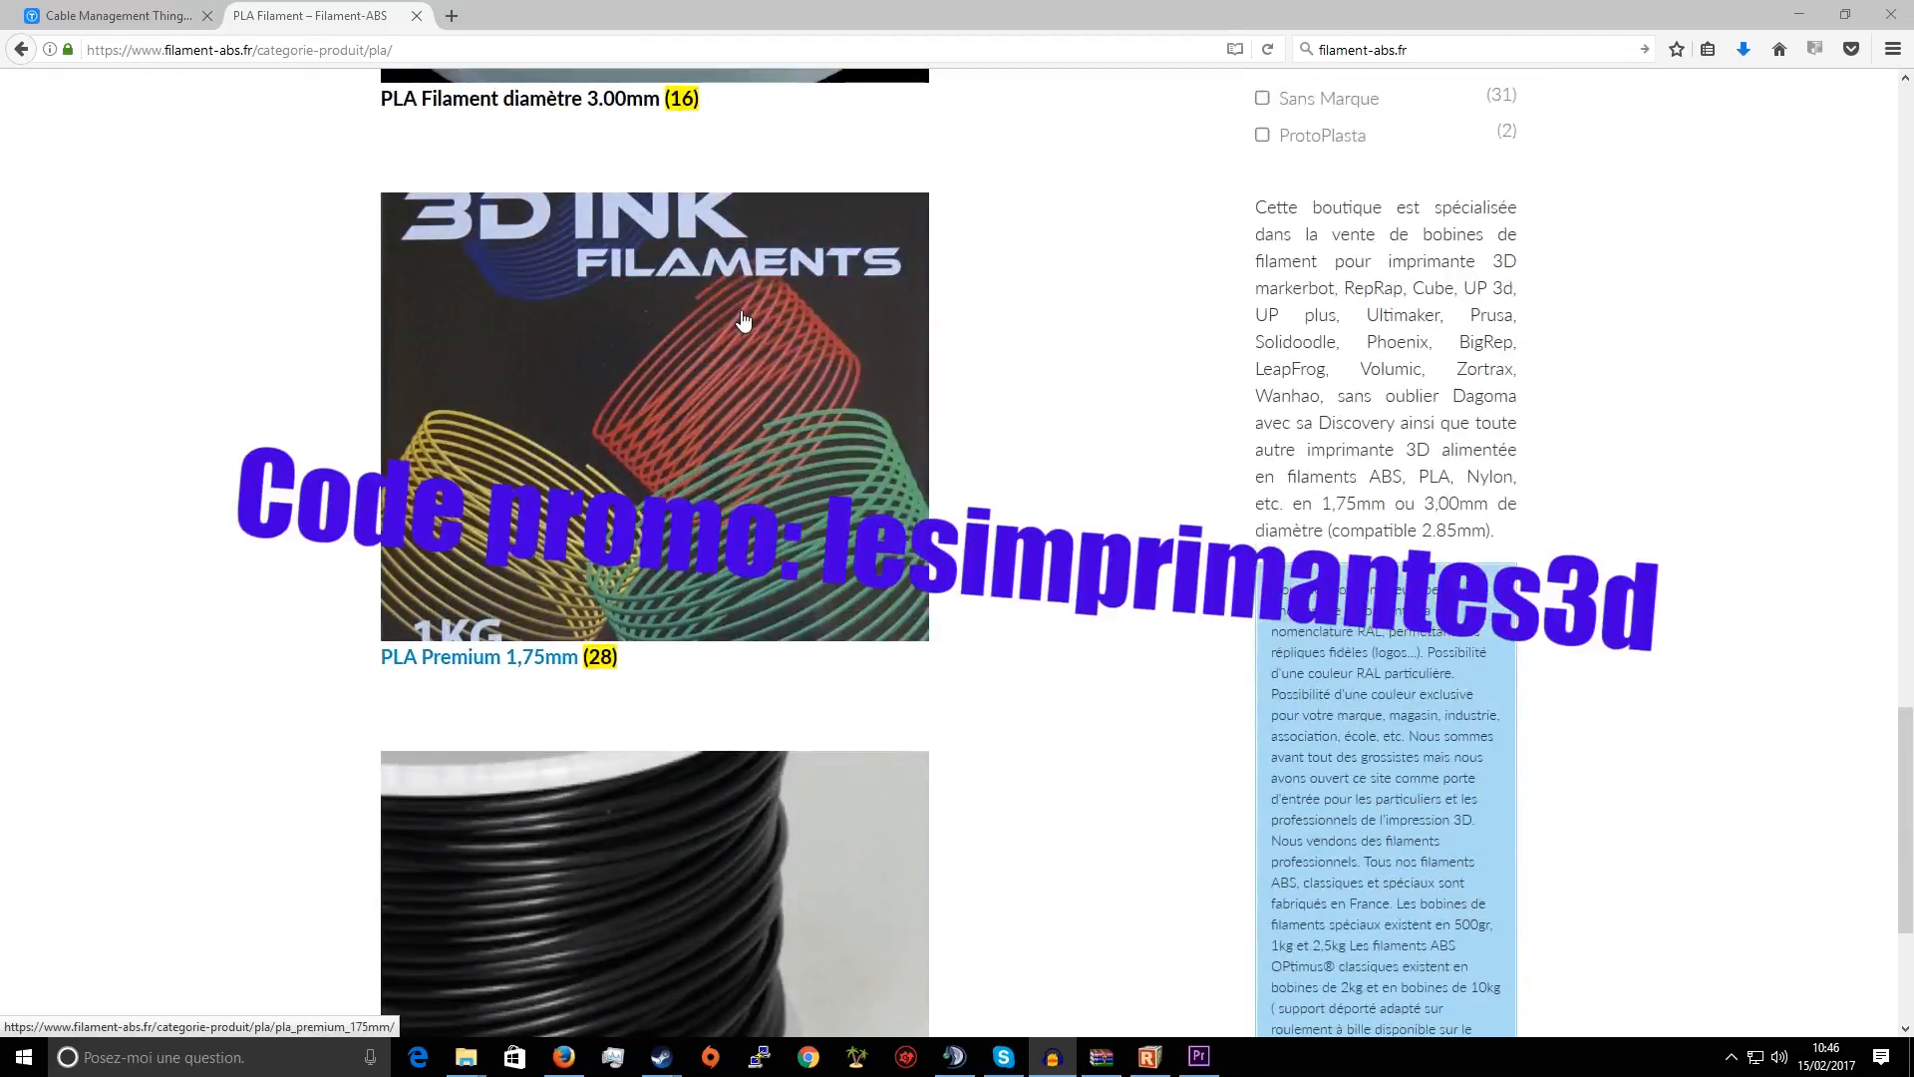
pyautogui.scroll(20, 743, 319)
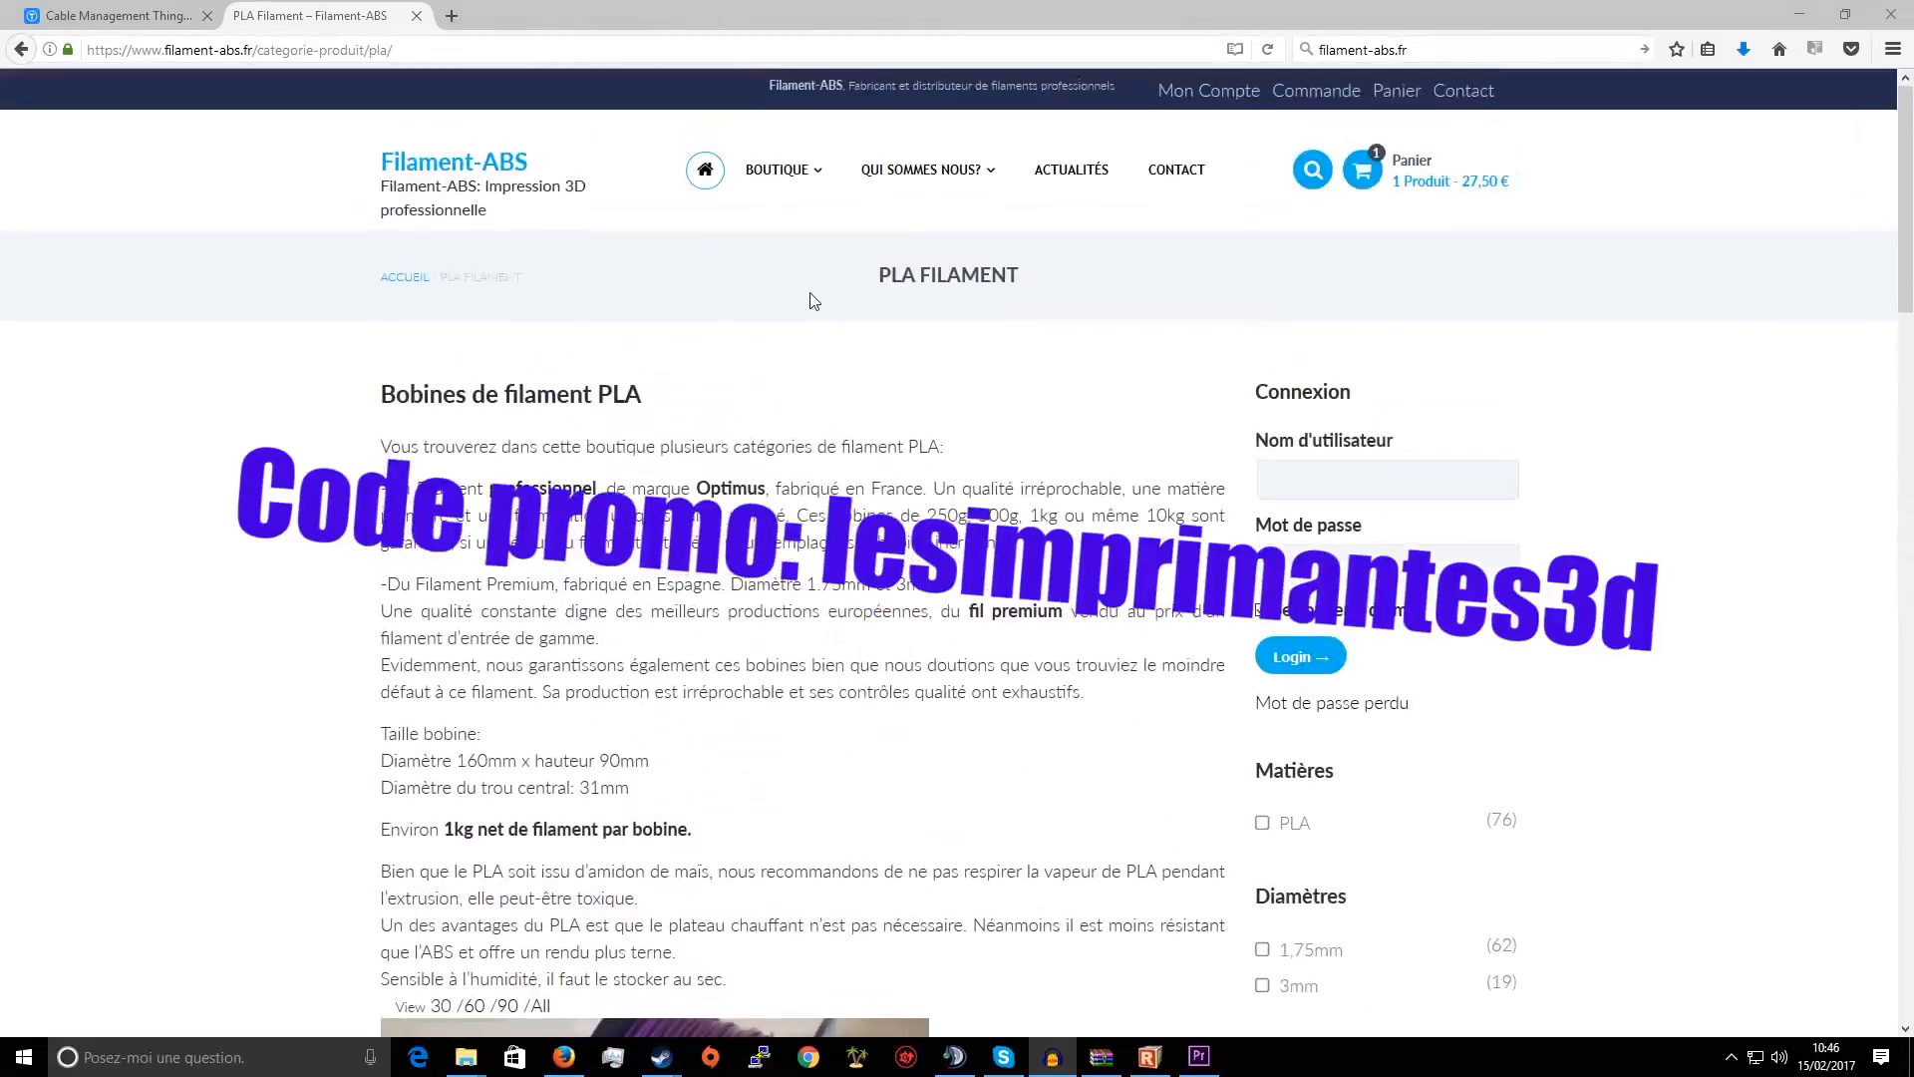
pyautogui.scroll(-1, 788, 311)
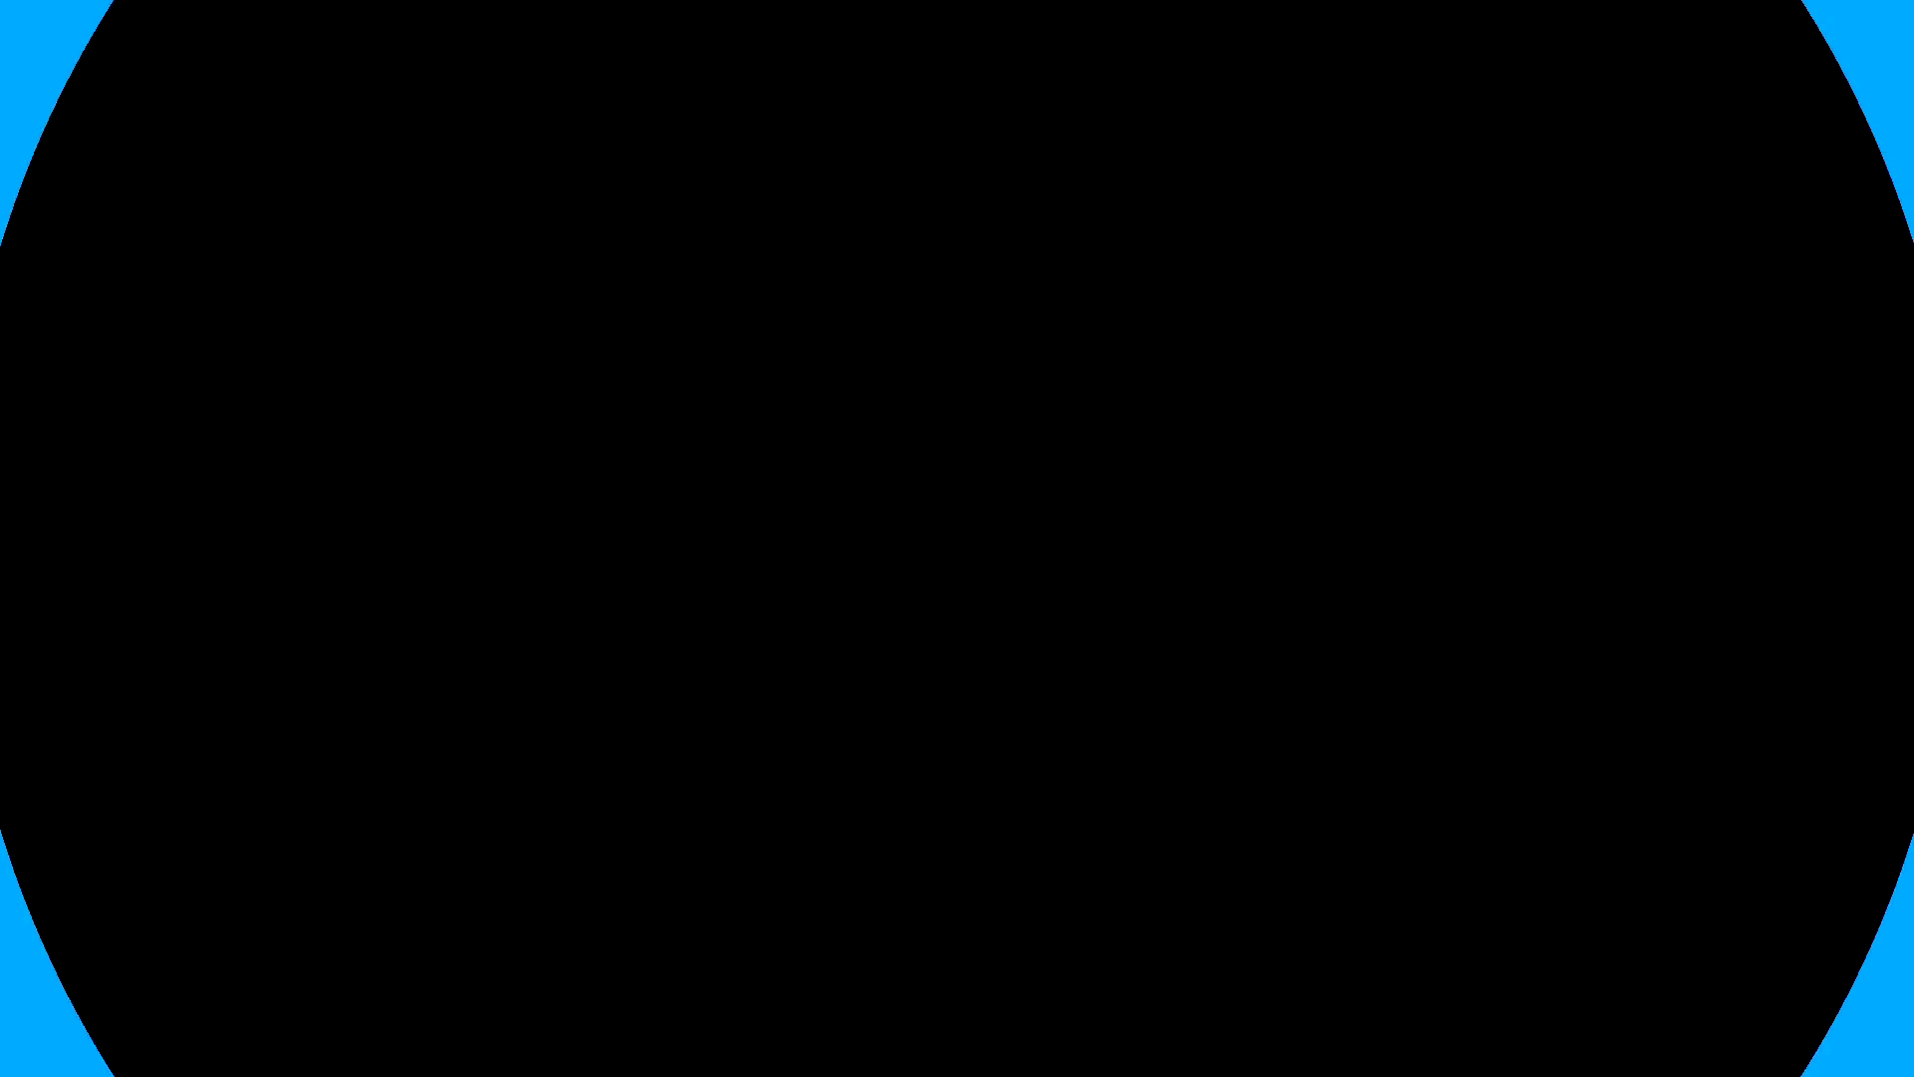